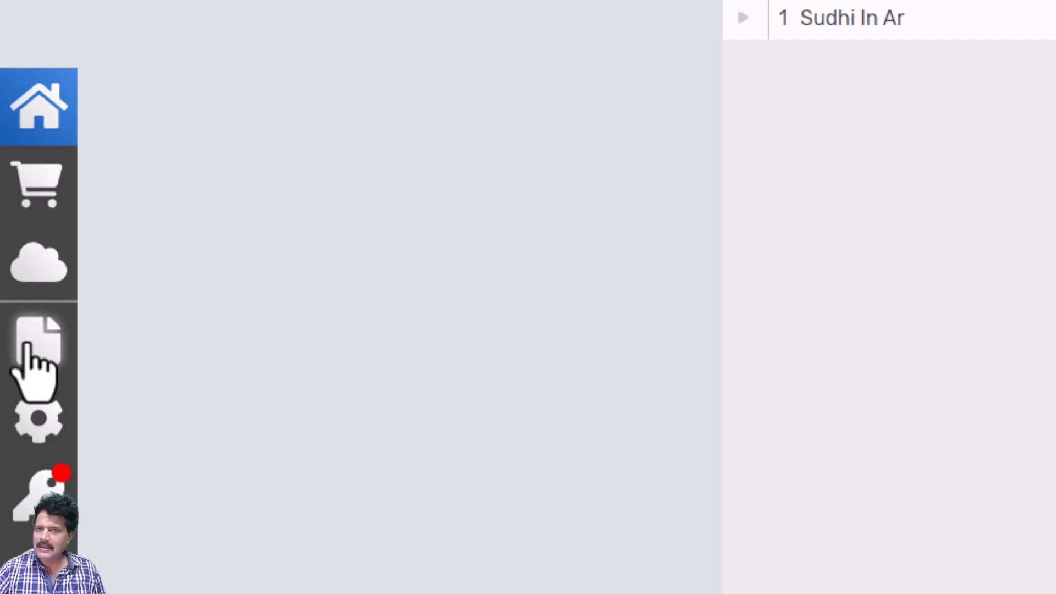
# - Create a new Verge3D app with the directory name drone_assembly, using the Standard Light template
pyautogui.click(27, 346)
pyautogui.moveTo(423, 209); pyautogui.dragTo(153, 203)
pyautogui.write('drone_asse')
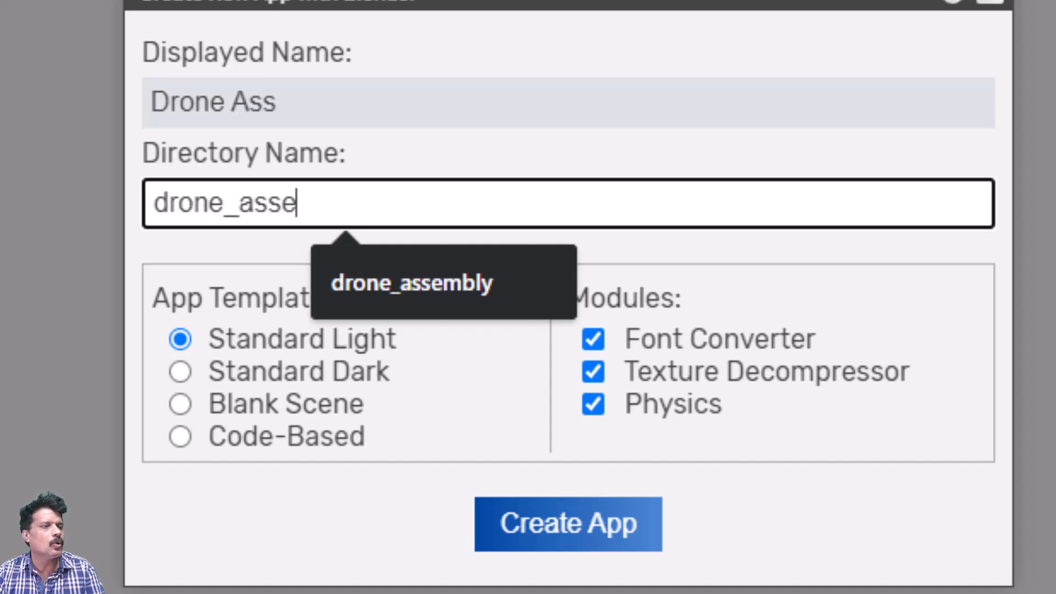
pyautogui.write('mbly')
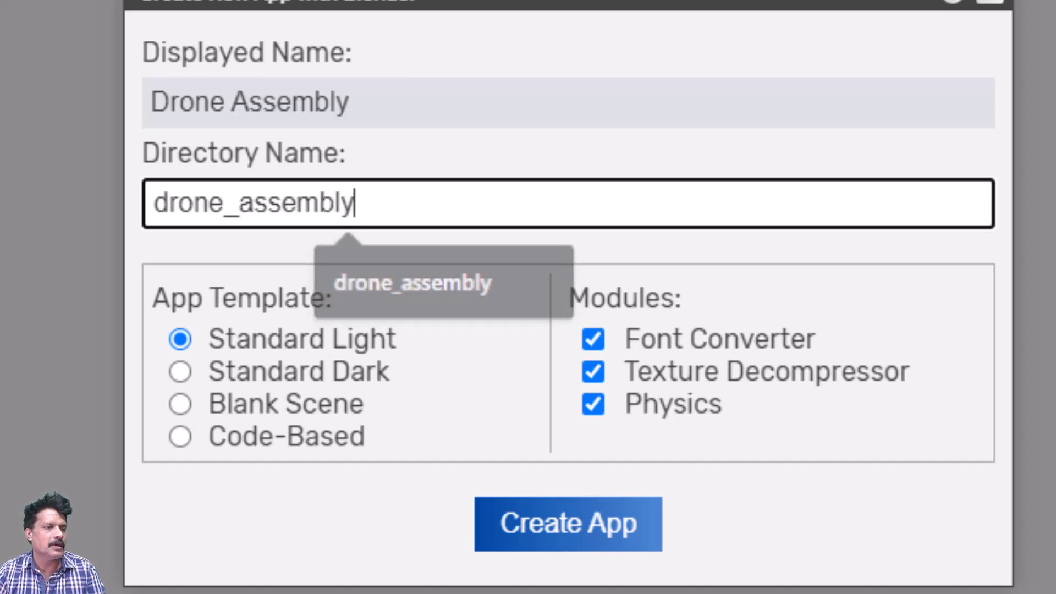
pyautogui.click(547, 523)
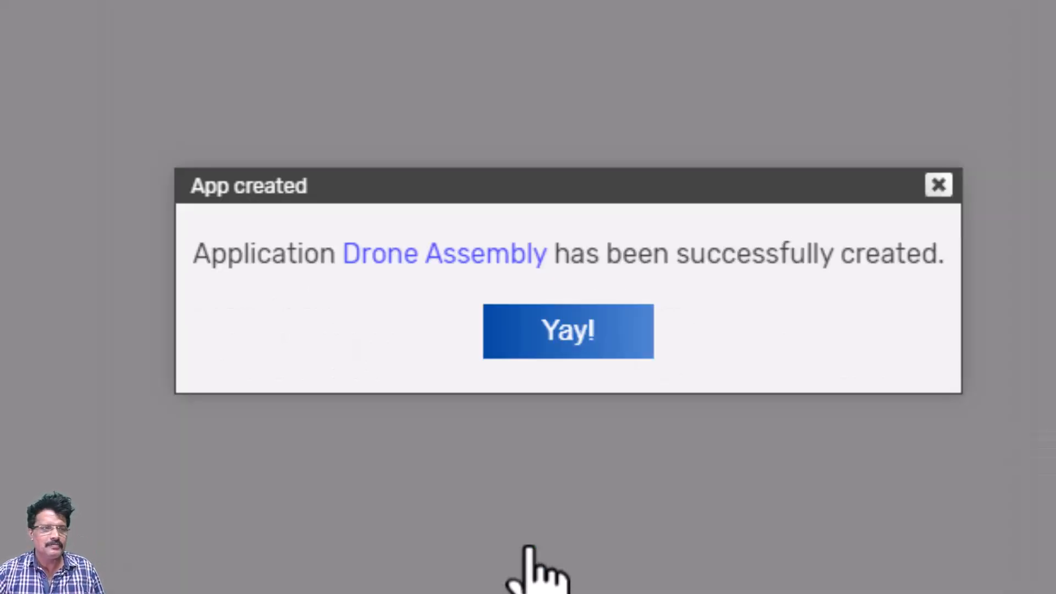
pyautogui.click(626, 313)
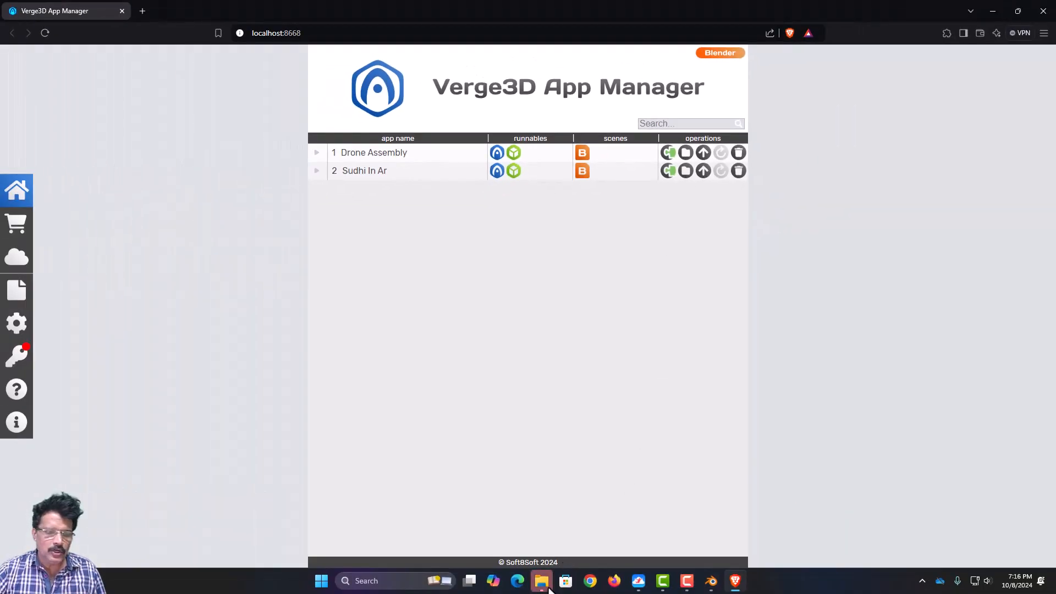
# - Switch to File Explorer and examine the contents of the drone_assembly project folder
pyautogui.moveTo(545, 584)
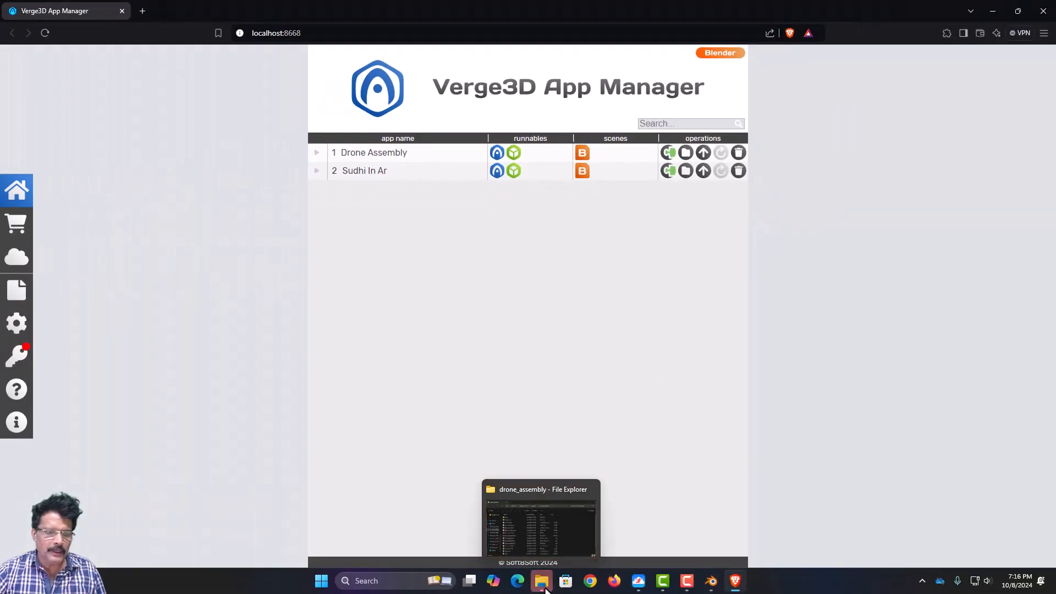
pyautogui.click(542, 526)
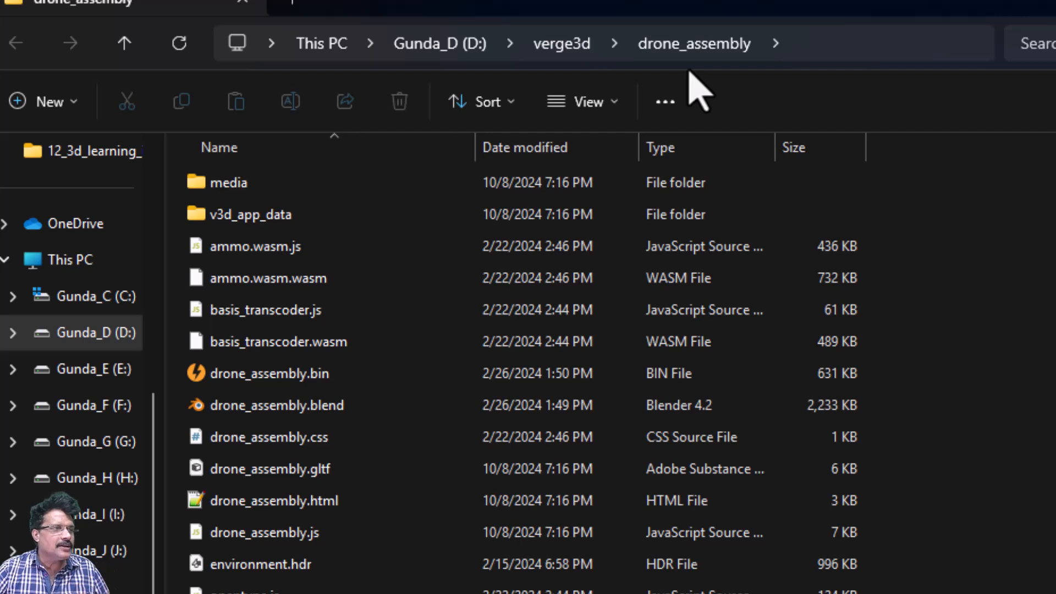
pyautogui.click(279, 184)
pyautogui.scroll(-1, 378, 440)
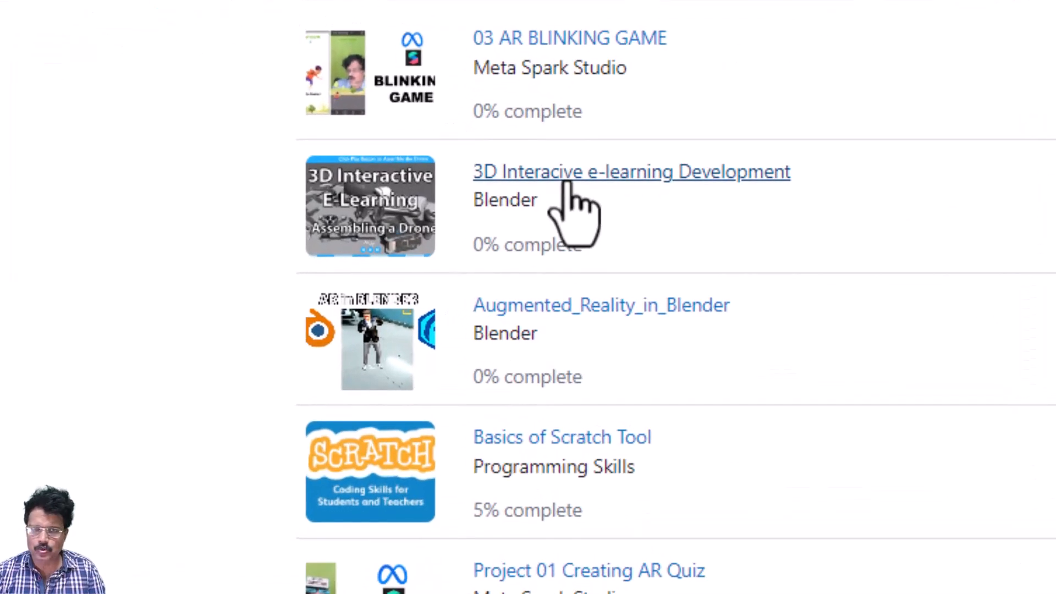
# - Open the 3D Interacive e-learning Development course and download 3d_learning_interactive_resources.zip from its Google Drive link despite the missing virus scan
pyautogui.click(568, 179)
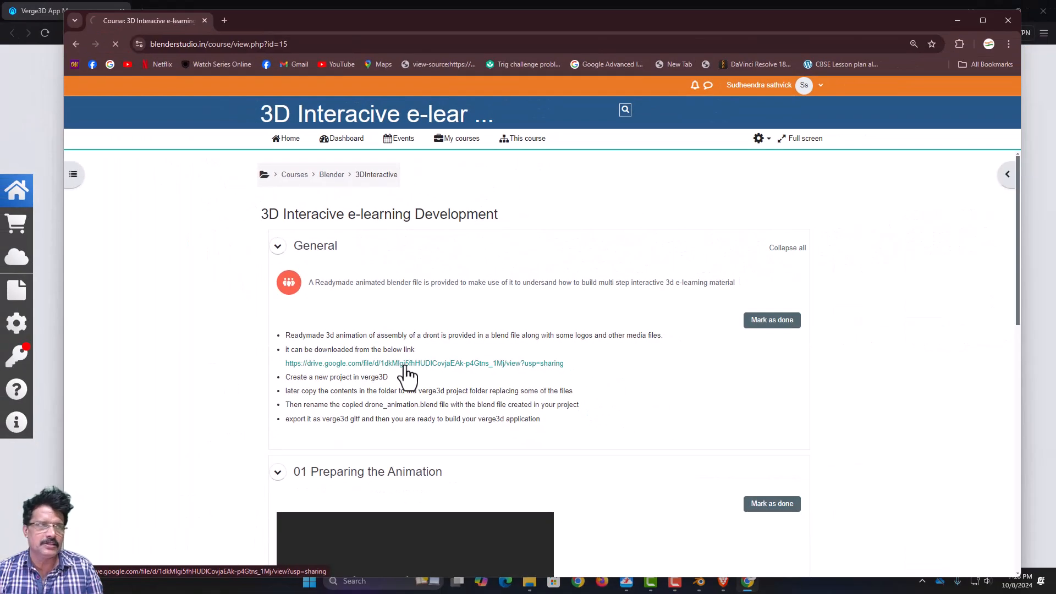
pyautogui.click(417, 377)
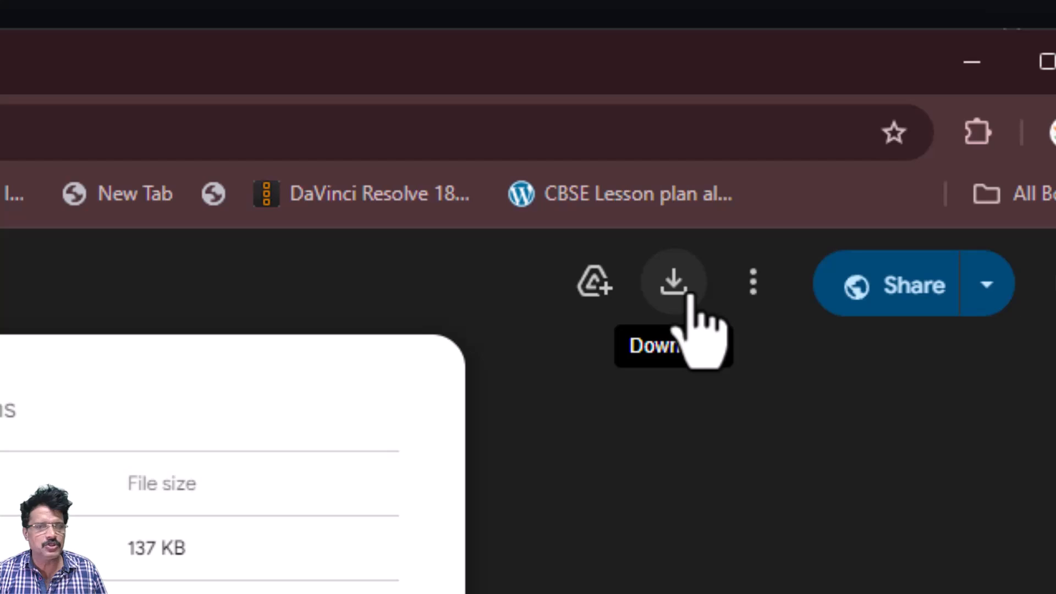
pyautogui.click(689, 297)
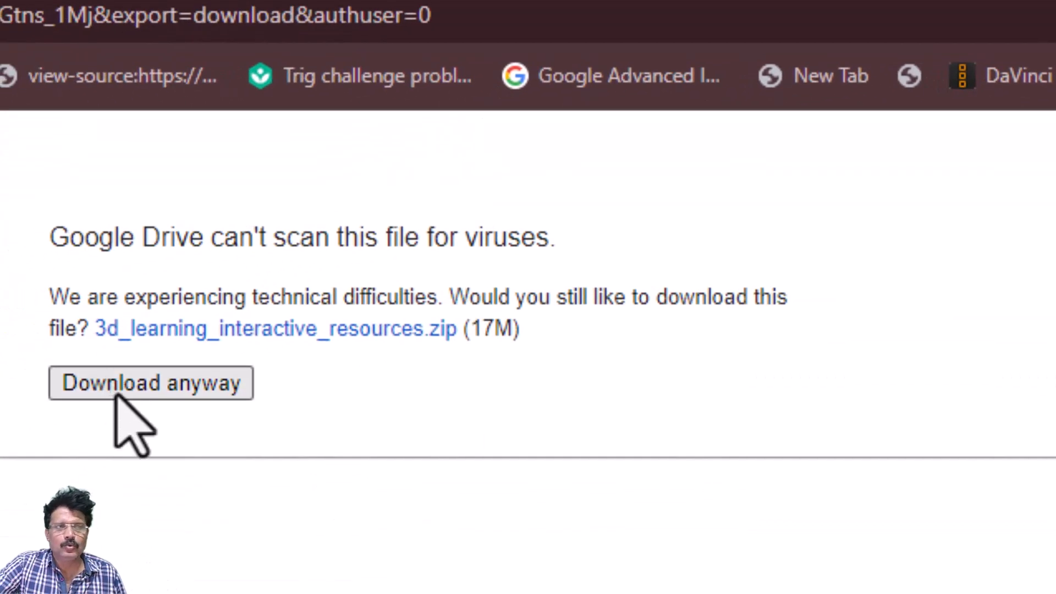
pyautogui.click(116, 392)
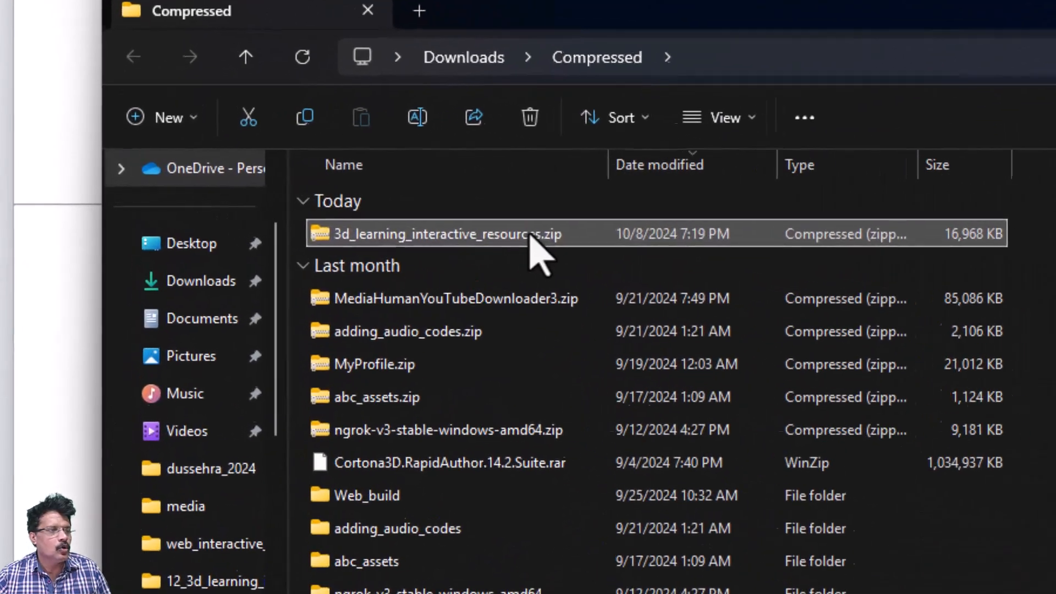
# - Move 3d_learning_interactive_resources.zip from the Compressed downloads folder to the root of drive H:
pyautogui.rightClick(526, 236)
pyautogui.click(561, 248)
pyautogui.scroll(-3, 209, 545)
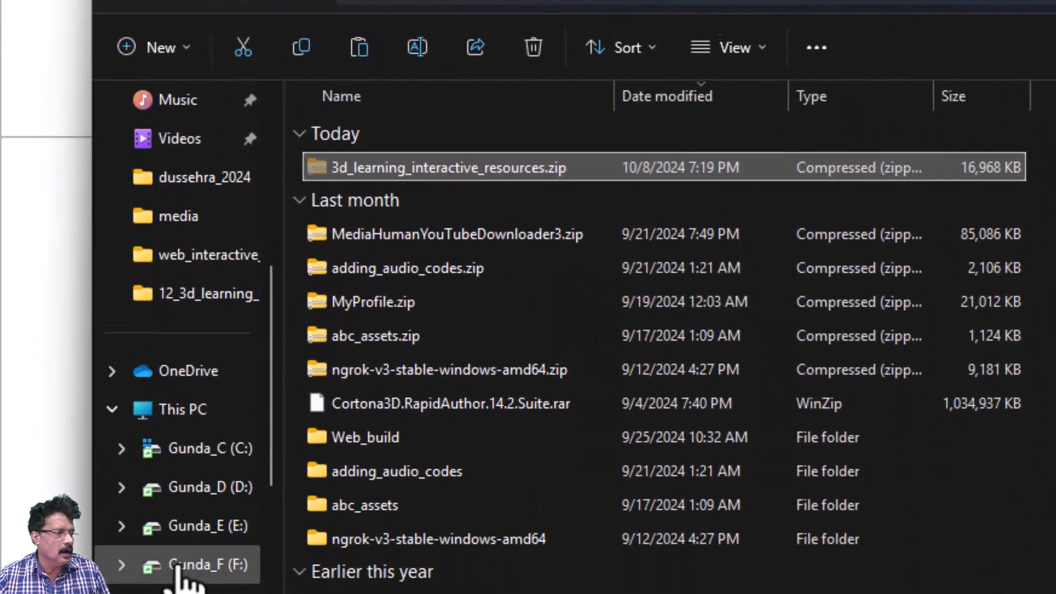
pyautogui.scroll(-2, 200, 566)
pyautogui.click(165, 474)
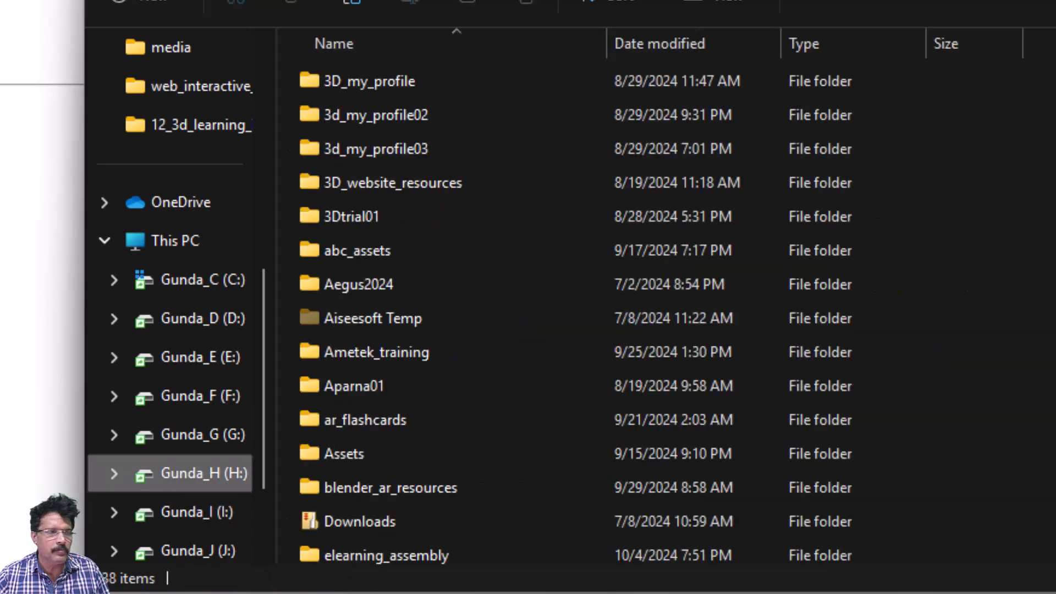
pyautogui.rightClick(596, 234)
pyautogui.click(617, 250)
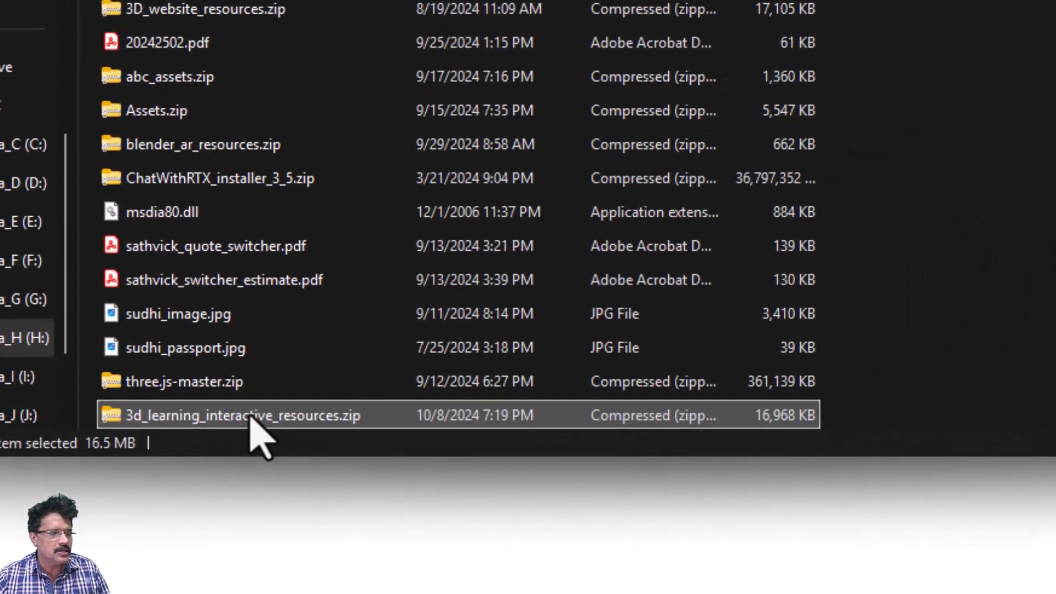
# - Extract the zip archive with WinRAR to H:\3d_learning_interactive_resources
pyautogui.rightClick(267, 406)
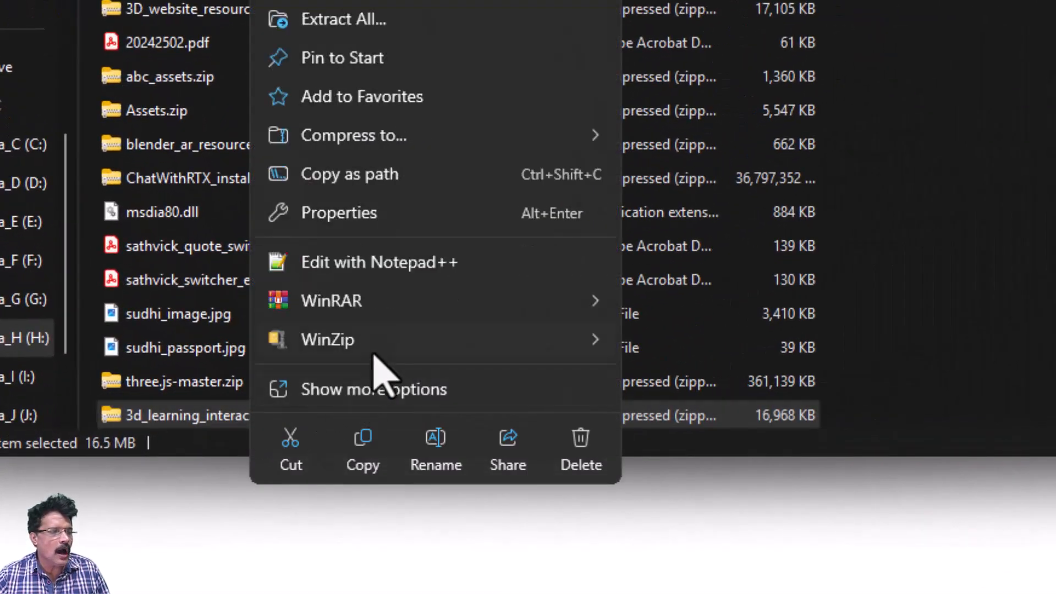
pyautogui.moveTo(391, 302)
pyautogui.click(681, 344)
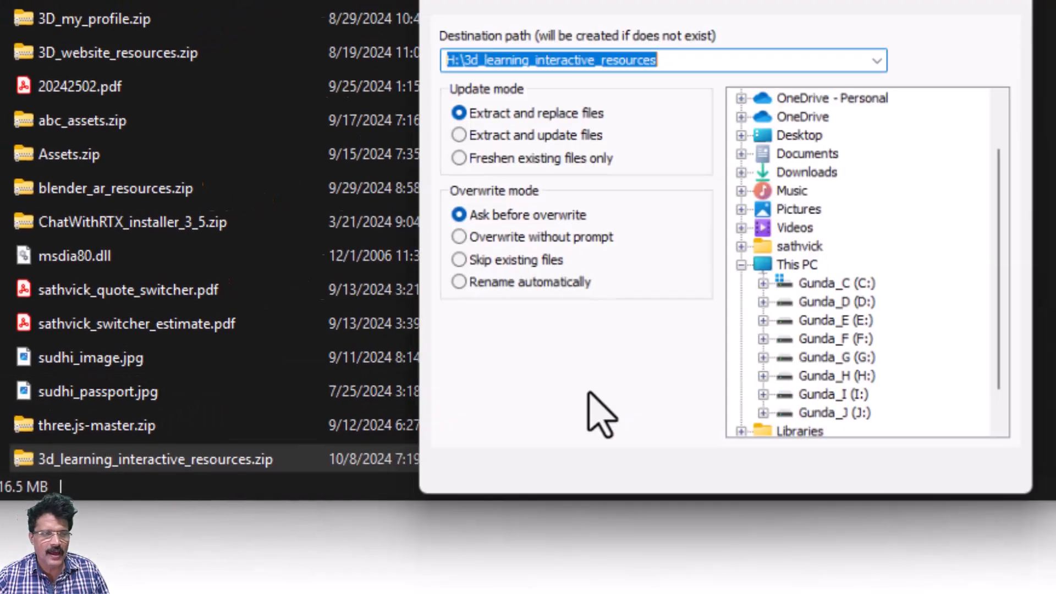
pyautogui.click(797, 487)
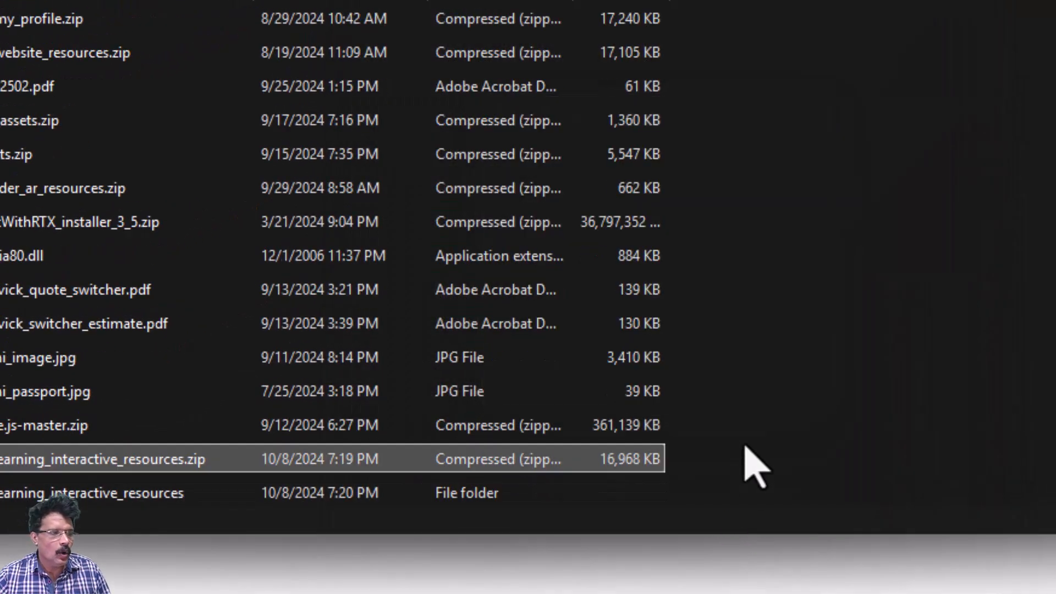
# - Copy everything in the extracted 3d_learning_interactive_resources folder into D:\verge3d\drone_assembly, replacing files with the same names
pyautogui.doubleClick(184, 497)
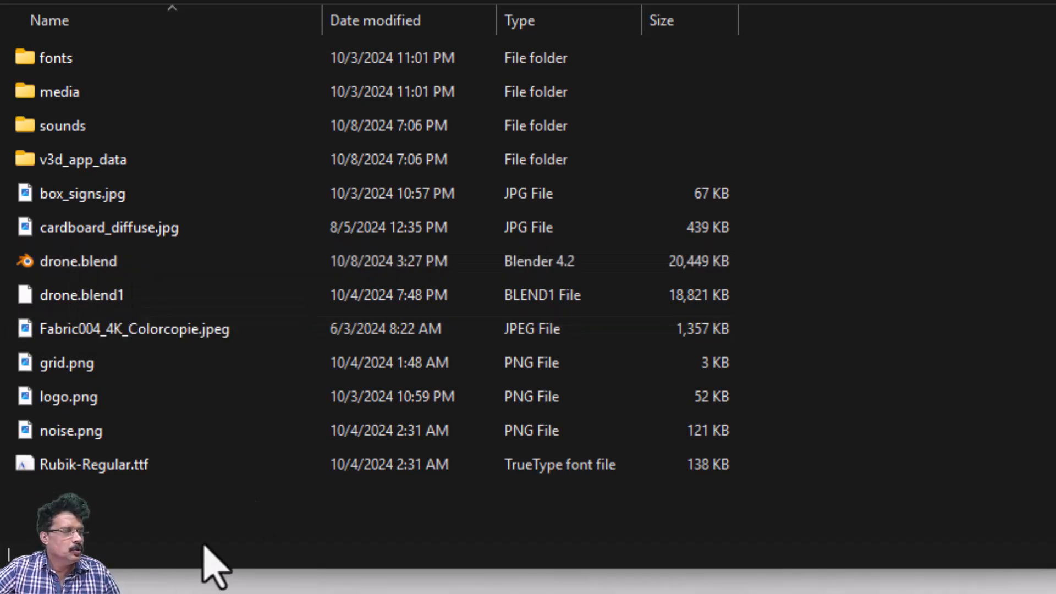
pyautogui.moveTo(207, 537); pyautogui.dragTo(84, 60)
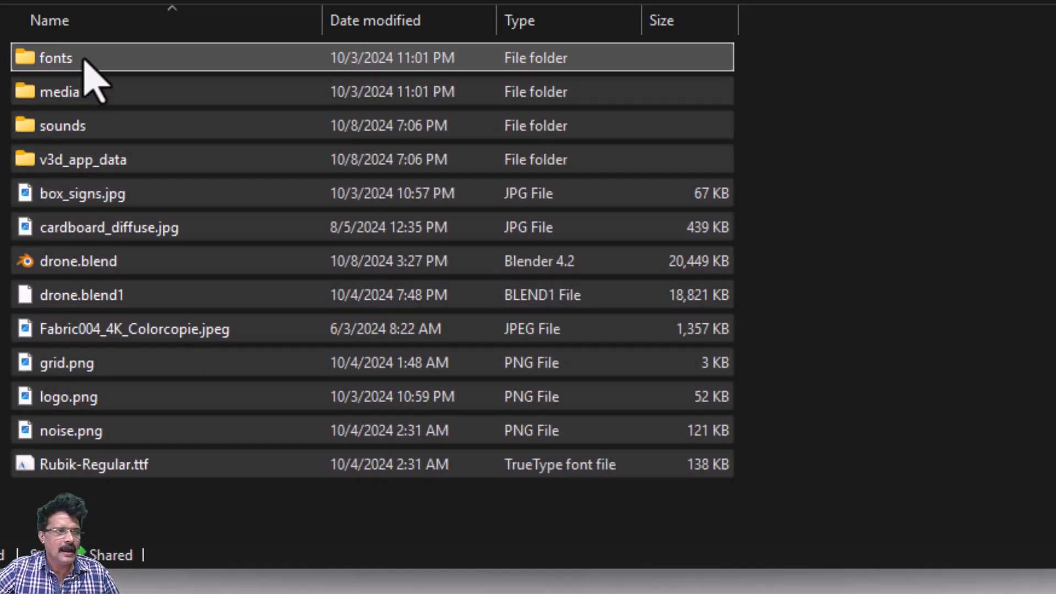
pyautogui.rightClick(84, 59)
pyautogui.click(195, 105)
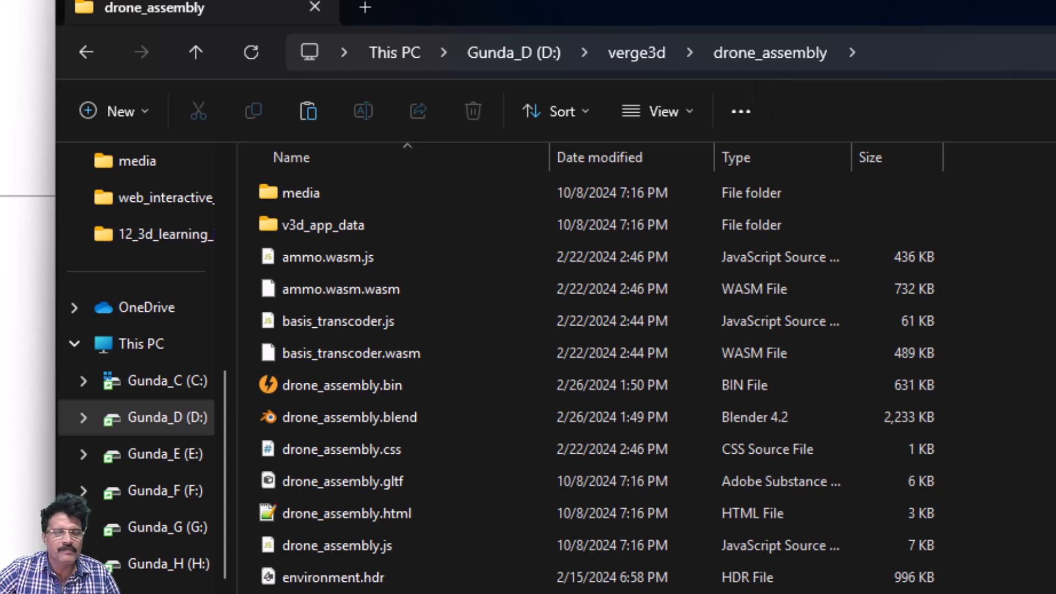
pyautogui.rightClick(1045, 262)
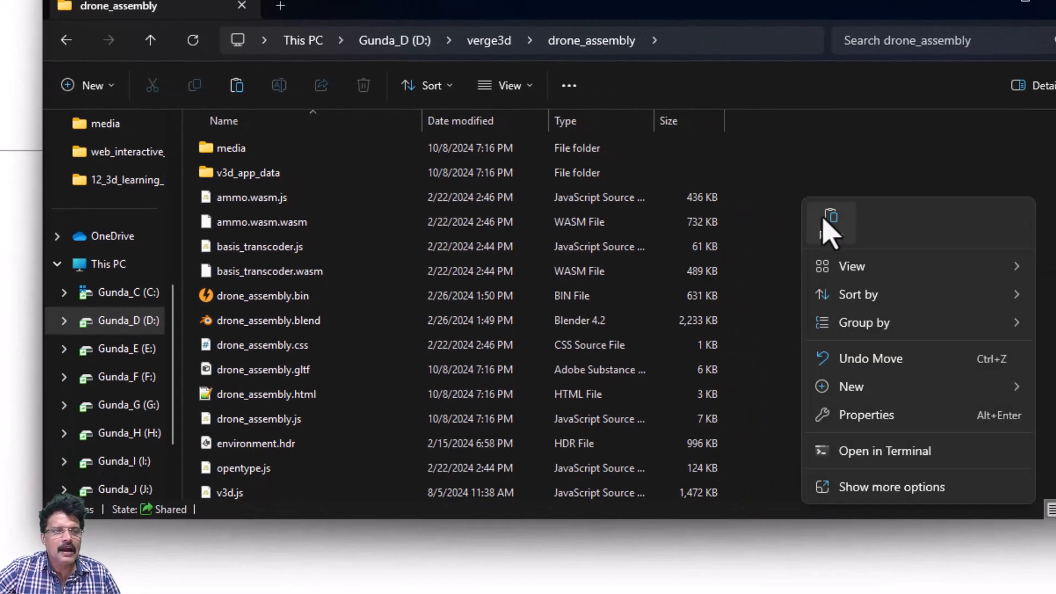
pyautogui.click(830, 219)
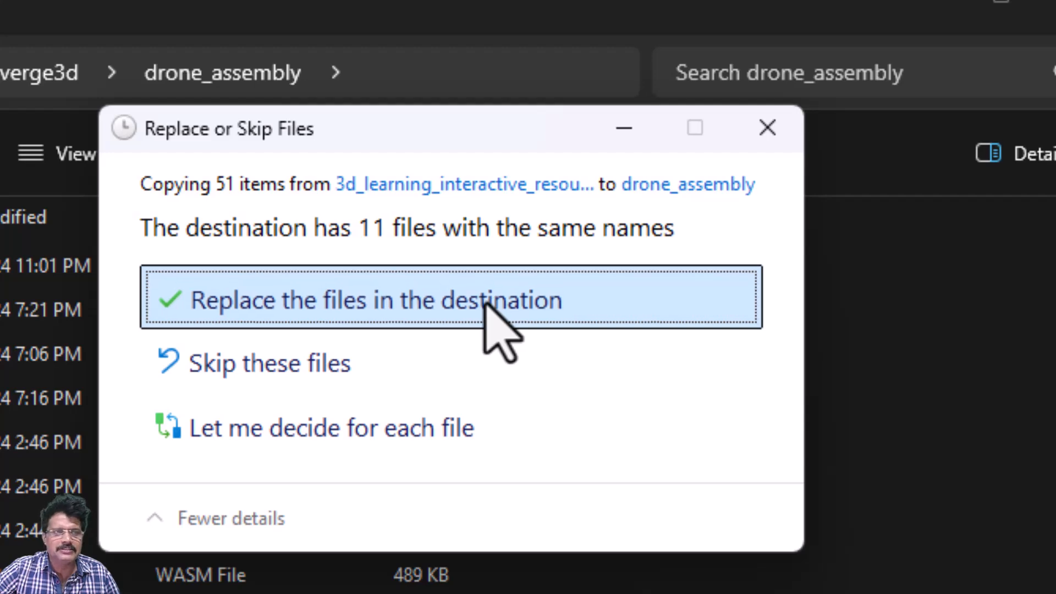
pyautogui.click(487, 303)
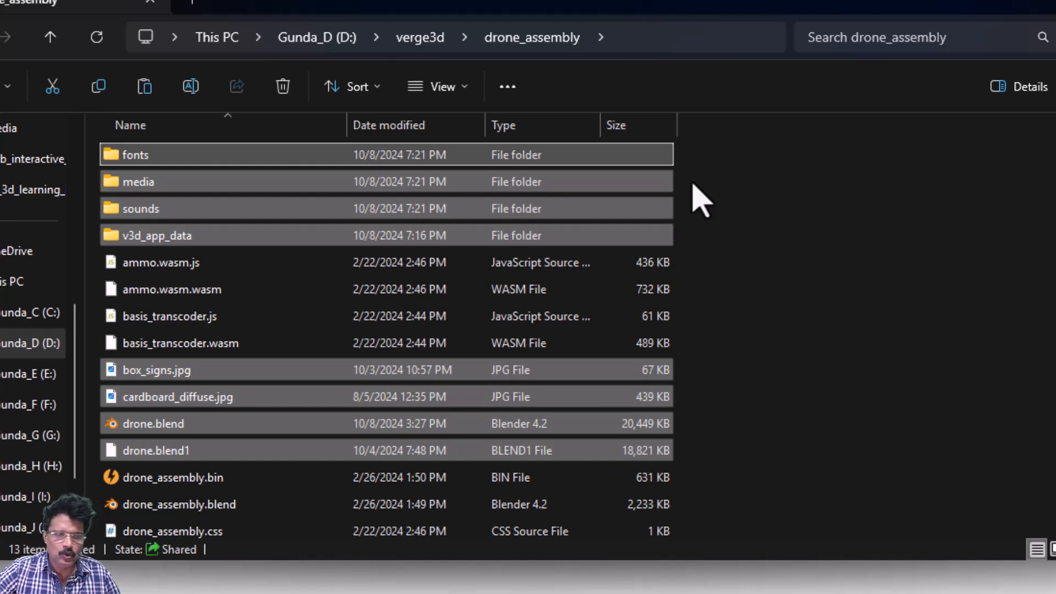
# - Copy the base name of drone_assembly.blend to the clipboard, and delete that file from the project folder
pyautogui.scroll(-2, 694, 187)
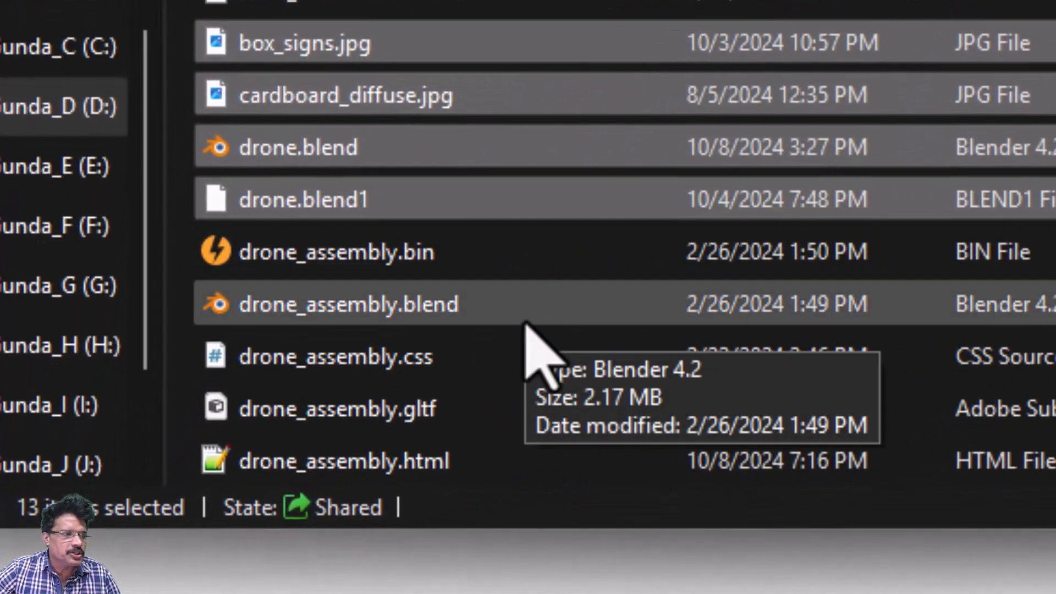
pyautogui.click(524, 322)
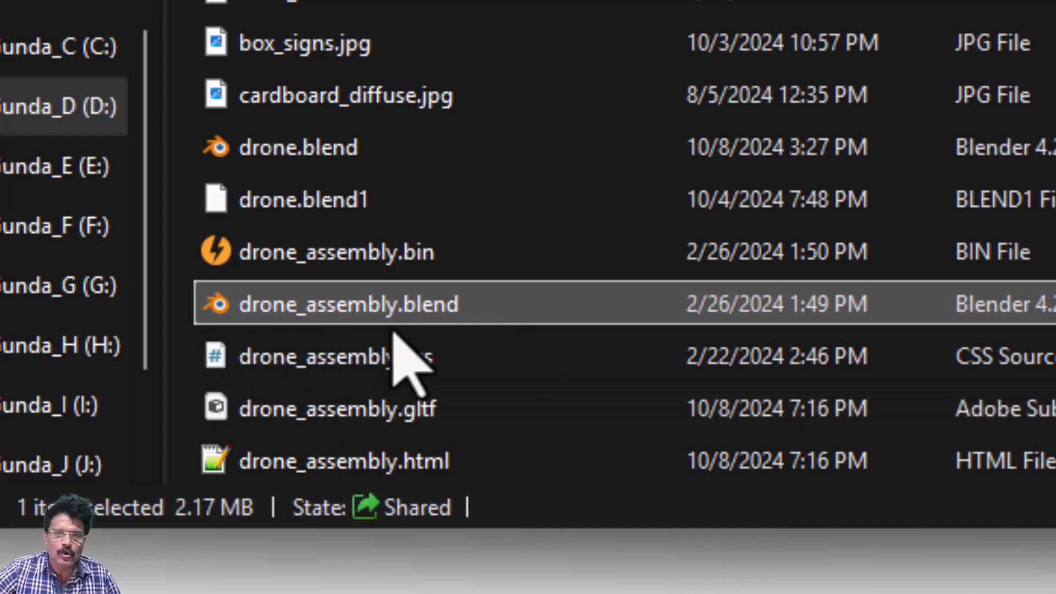
pyautogui.rightClick(353, 307)
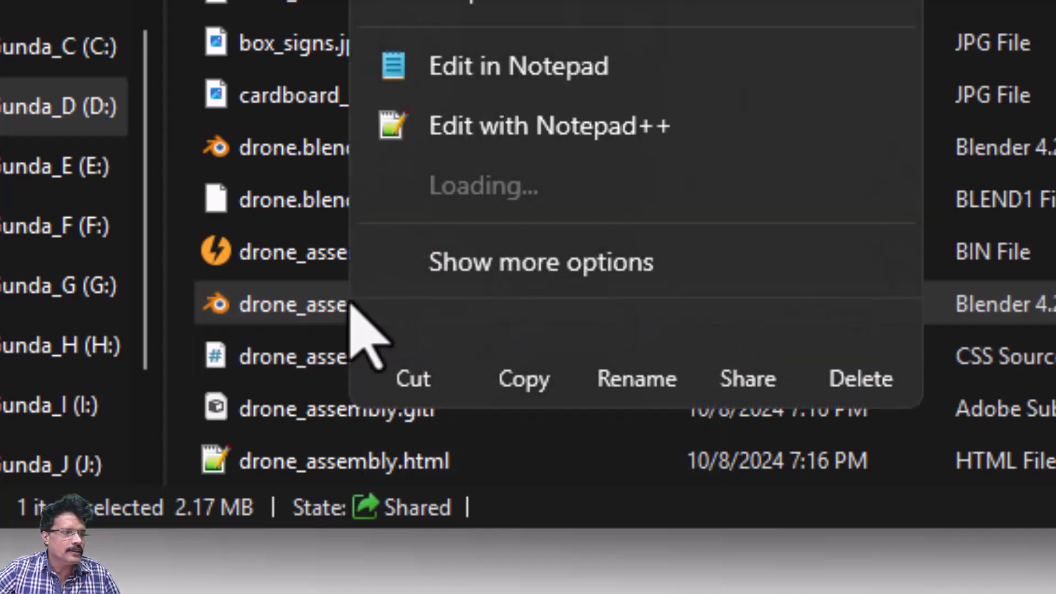
pyautogui.click(624, 383)
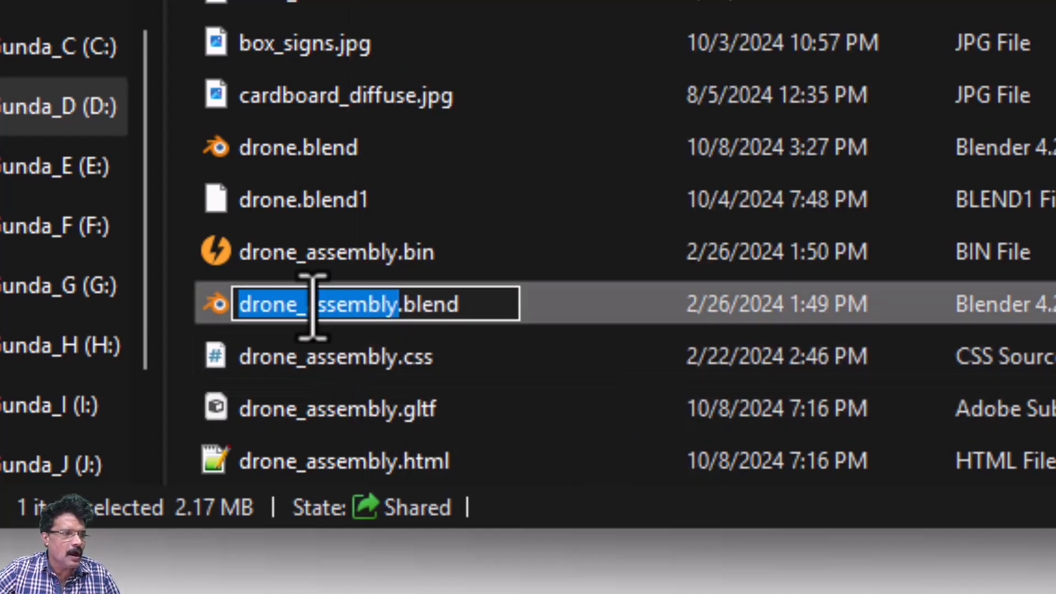
pyautogui.rightClick(312, 302)
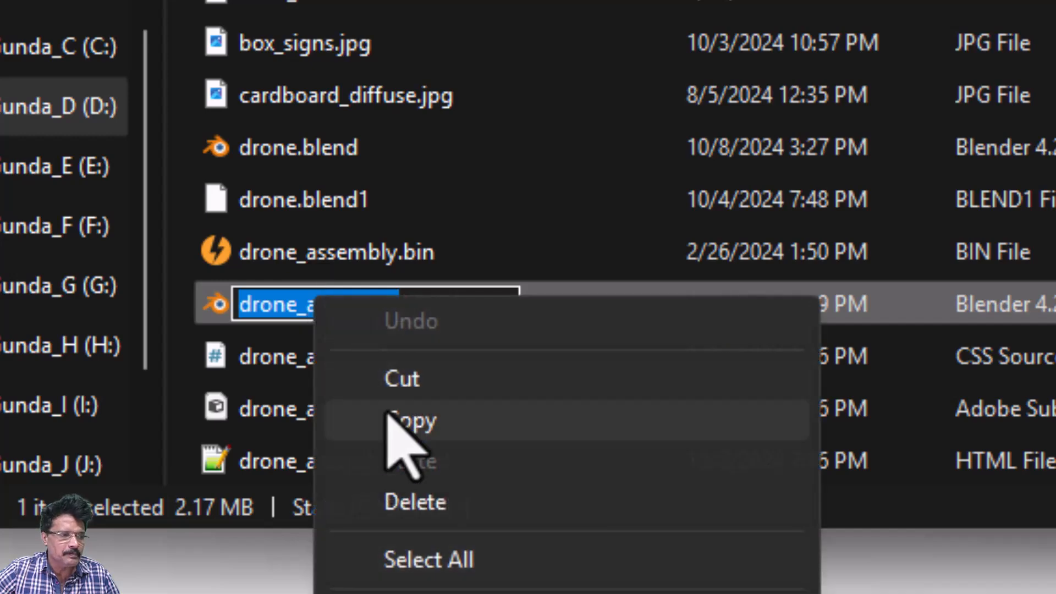
pyautogui.click(408, 423)
pyautogui.press('Escape')
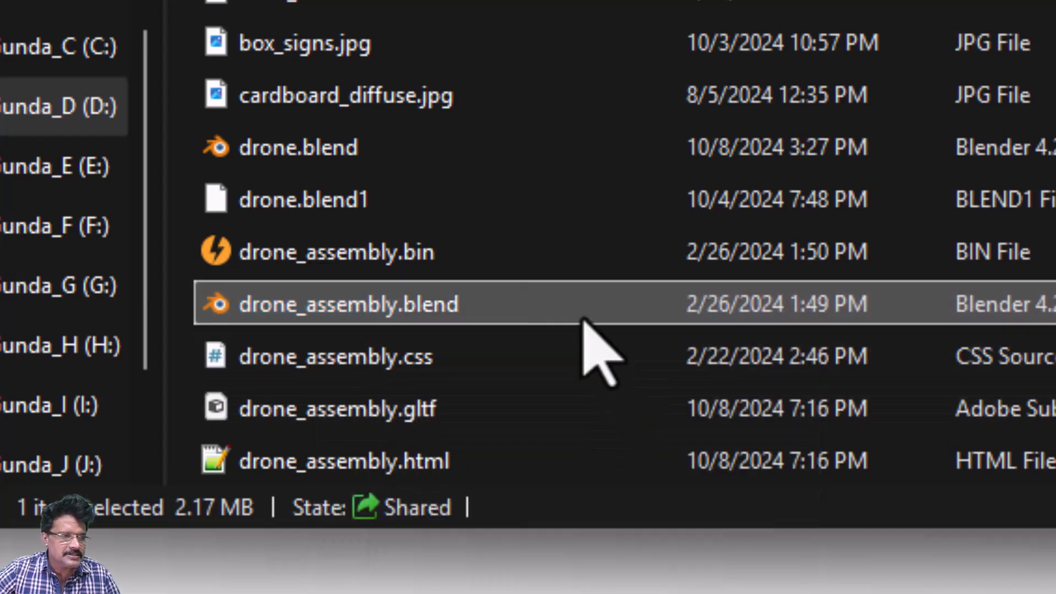
pyautogui.rightClick(561, 311)
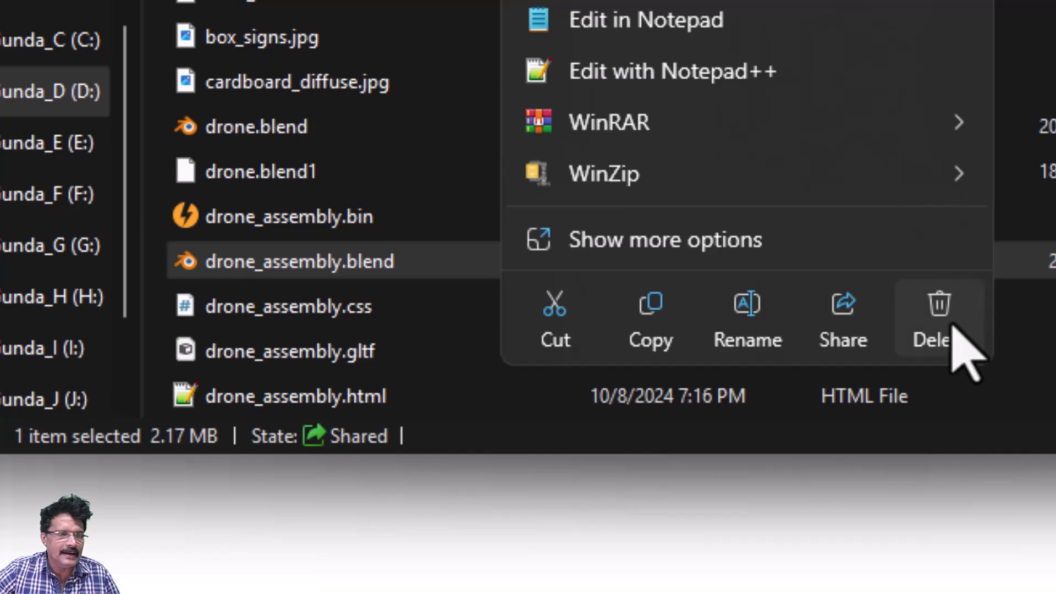
pyautogui.click(1054, 366)
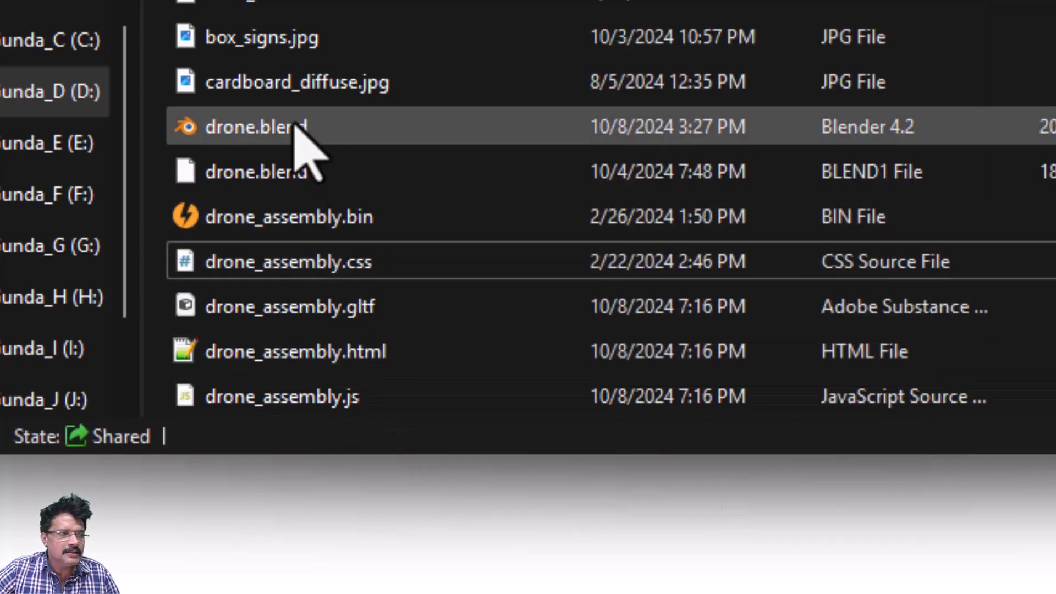
# - Rename drone.blend to drone_assembly.blend using the copied name
pyautogui.click(296, 126)
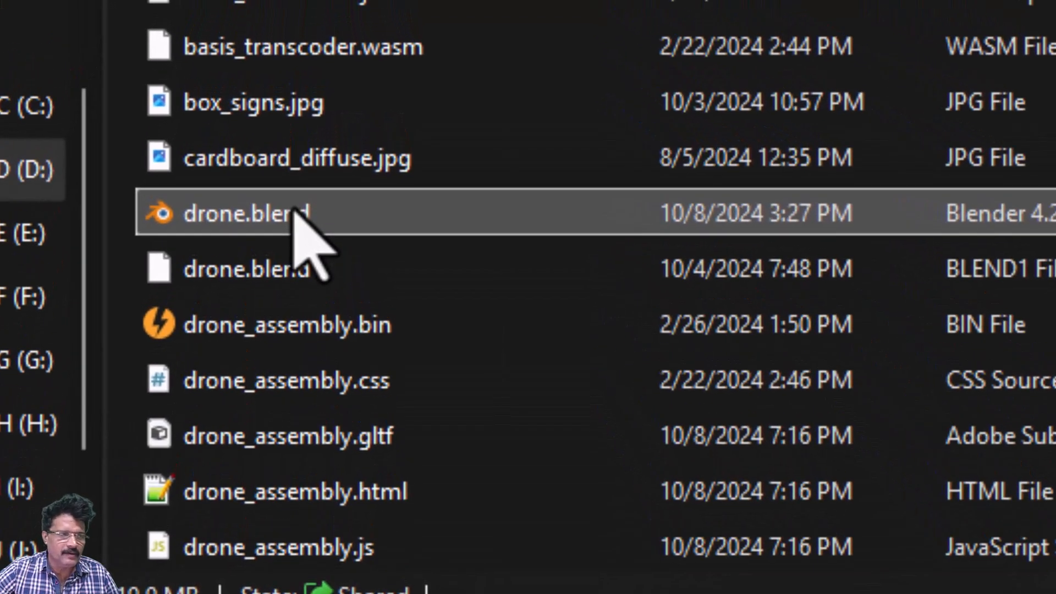
pyautogui.rightClick(295, 209)
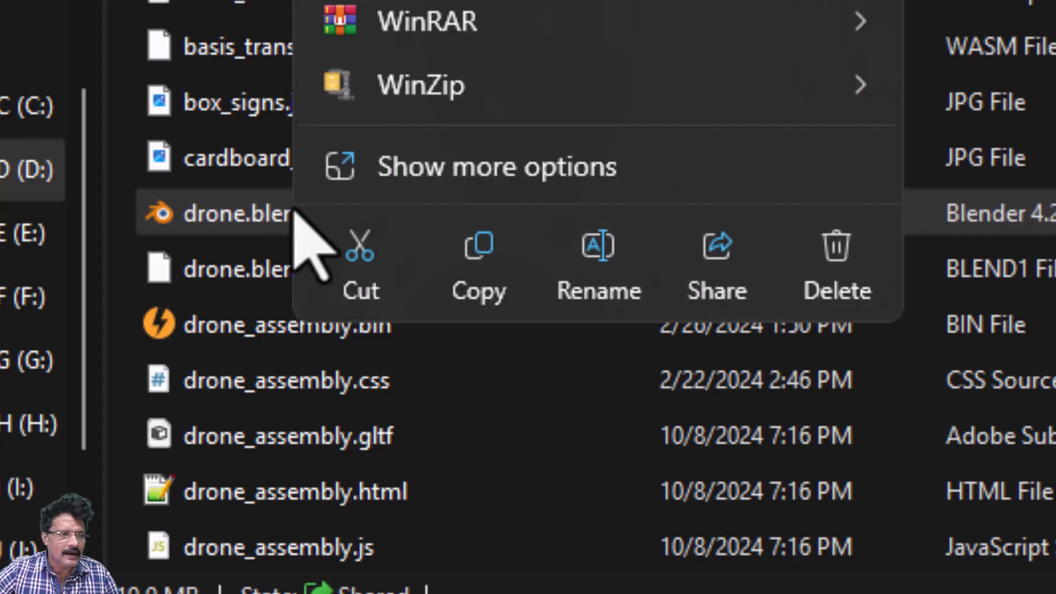
pyautogui.click(619, 275)
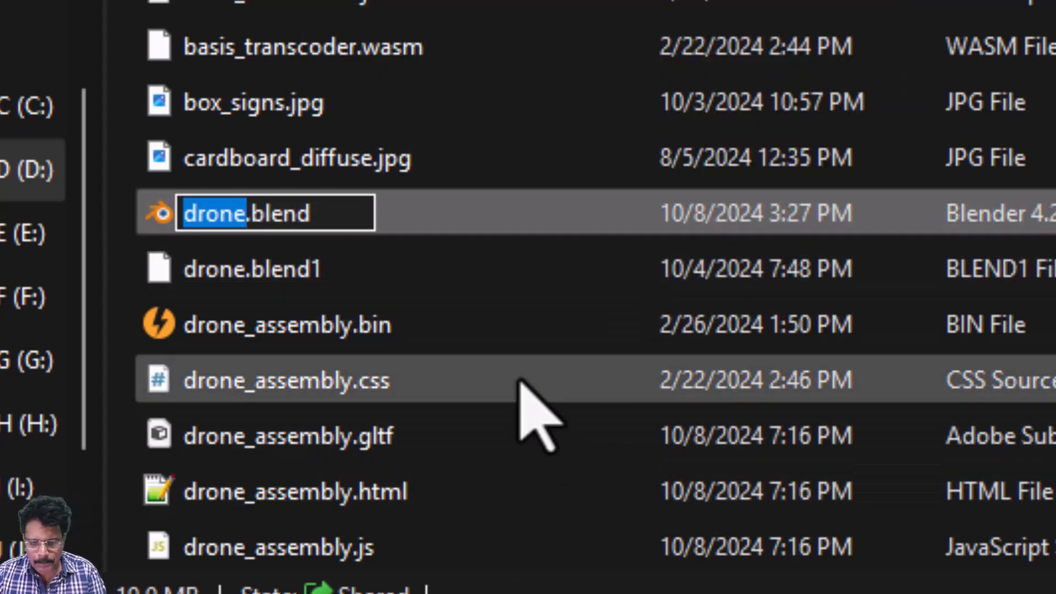
pyautogui.hotkey('ctrl', 'v')
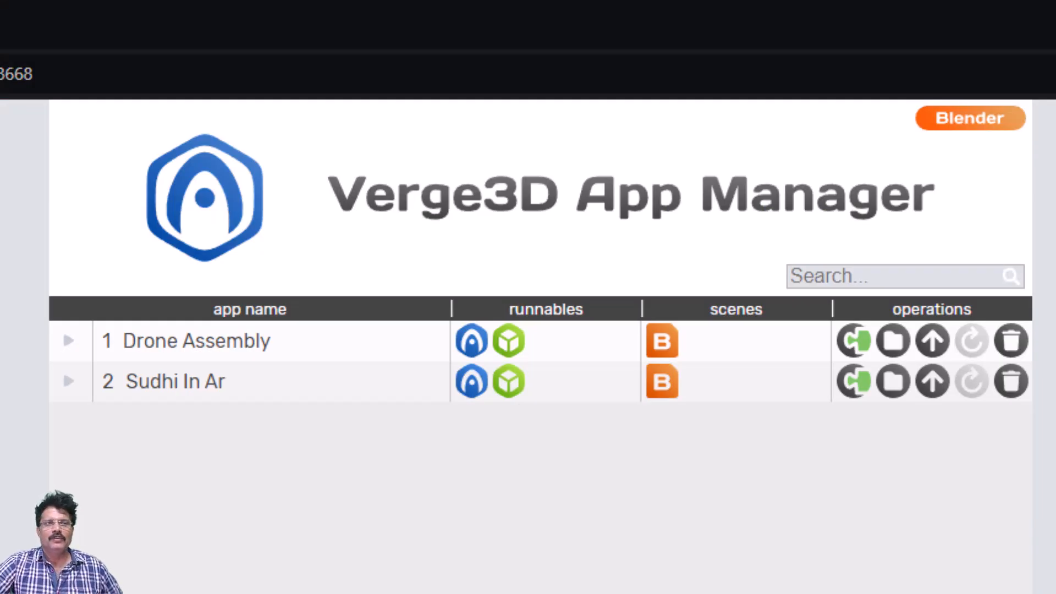
# - Open the Drone Assembly app's scene in Blender and select its environment and drone_assembly collections in turn
pyautogui.click(658, 341)
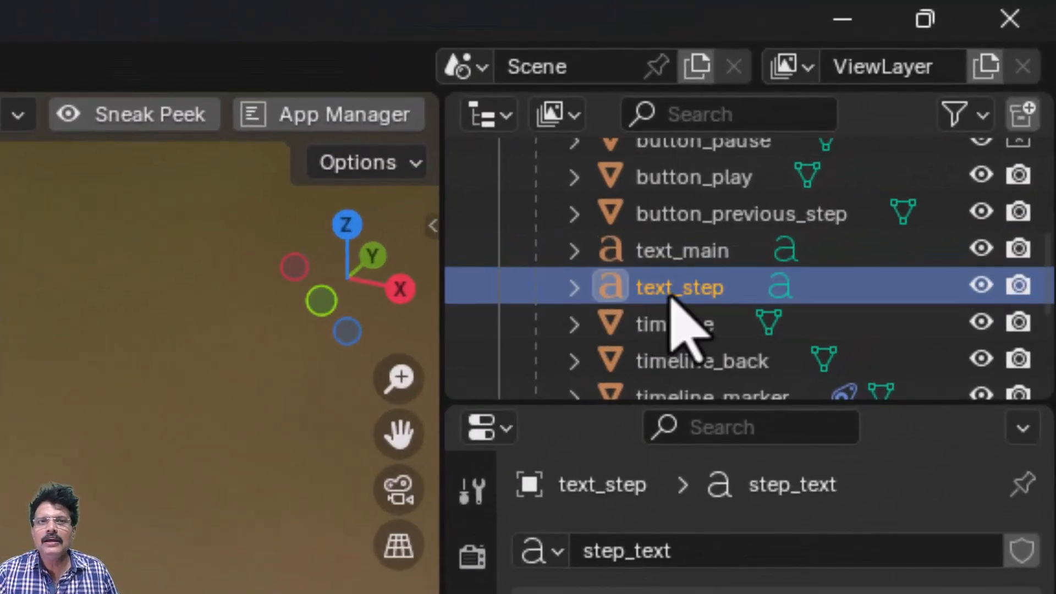
pyautogui.scroll(6, 672, 308)
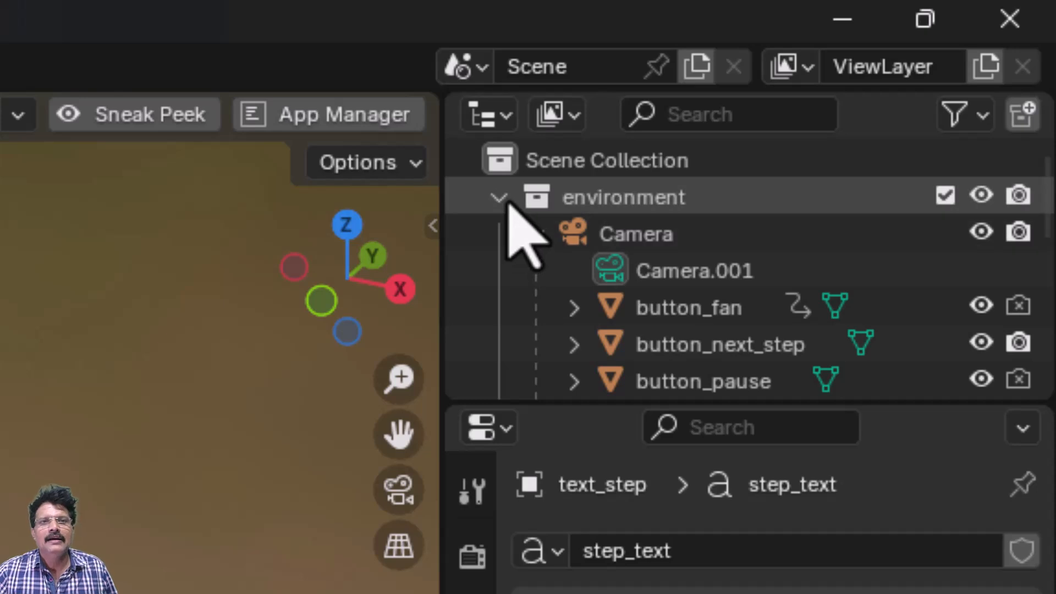
pyautogui.click(504, 203)
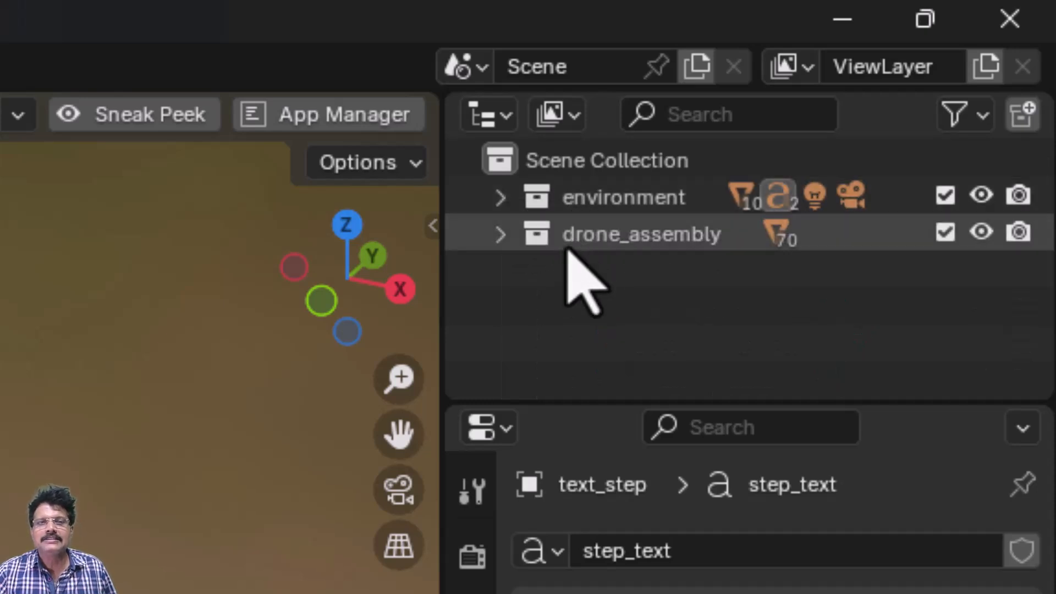
pyautogui.click(596, 202)
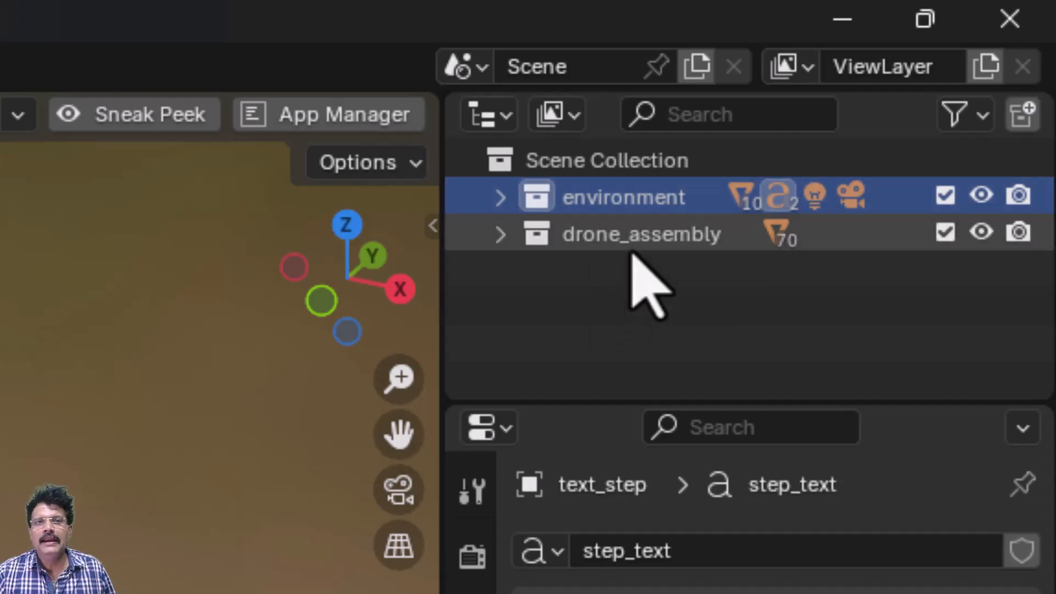
pyautogui.click(631, 242)
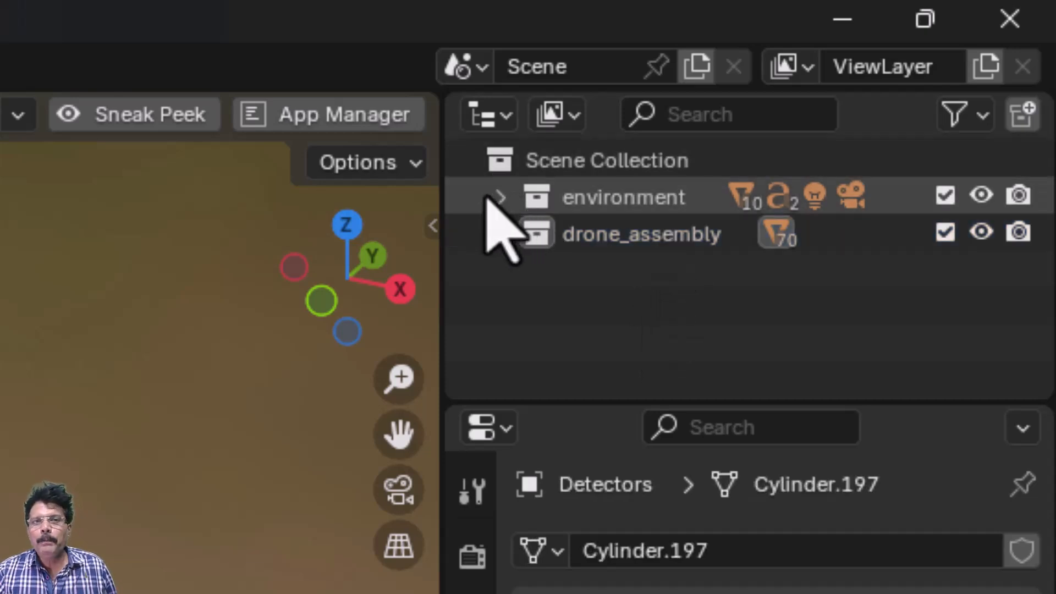
# - Select the Camera inside the environment collection and list the objects parented to it
pyautogui.click(510, 197)
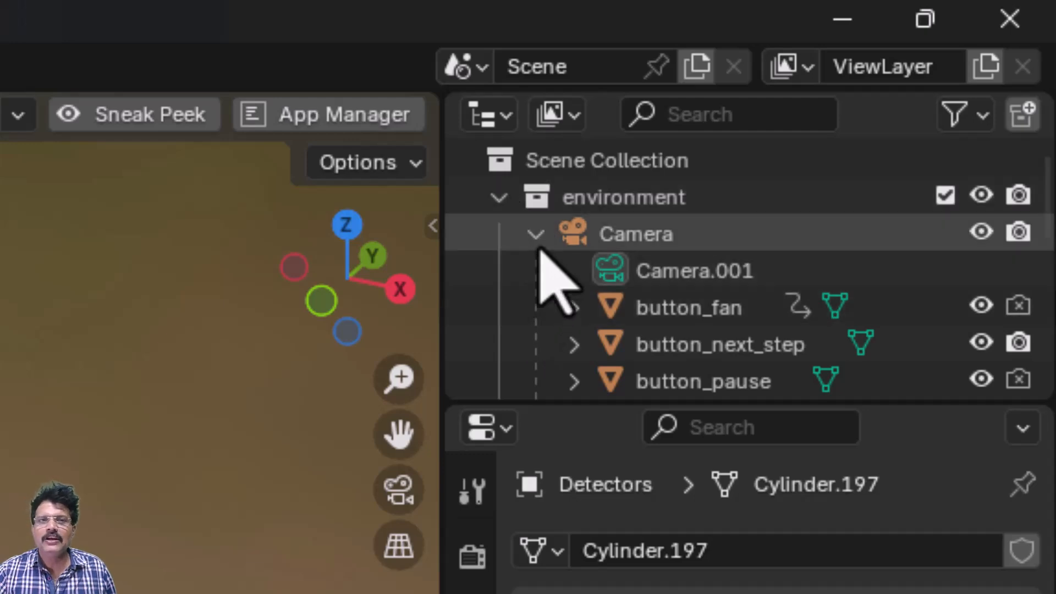
pyautogui.click(538, 242)
pyautogui.click(623, 247)
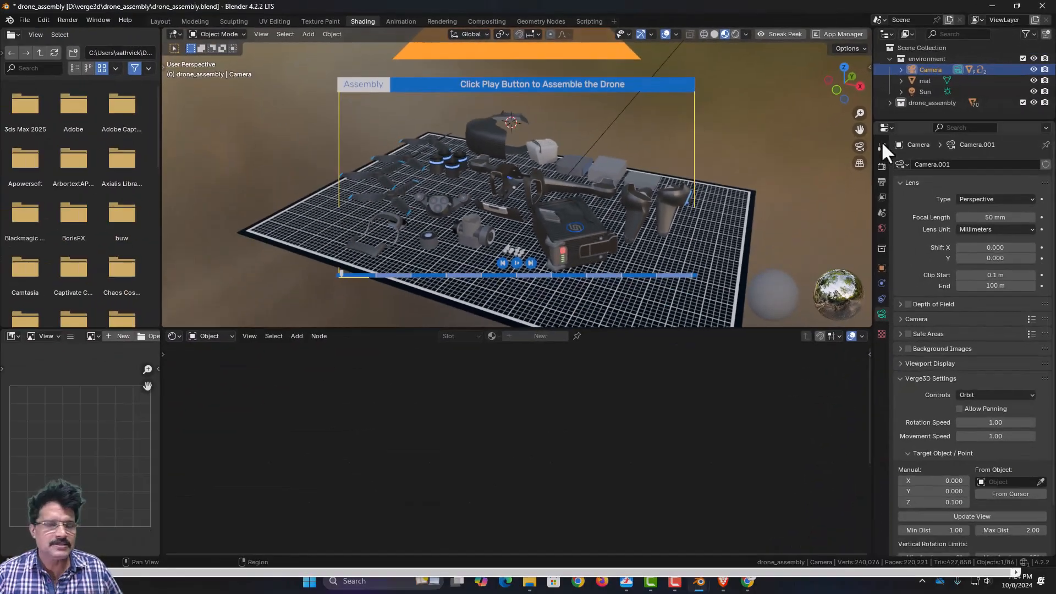
pyautogui.click(900, 71)
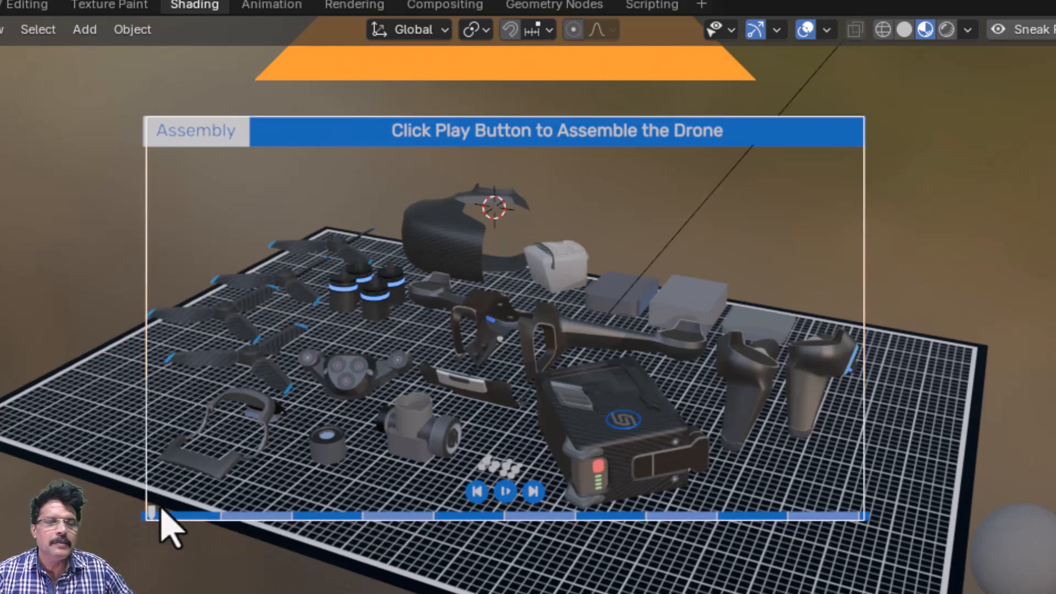
# - Select button_fan and isolate it in local view in the Layout workspace
pyautogui.click(751, 306)
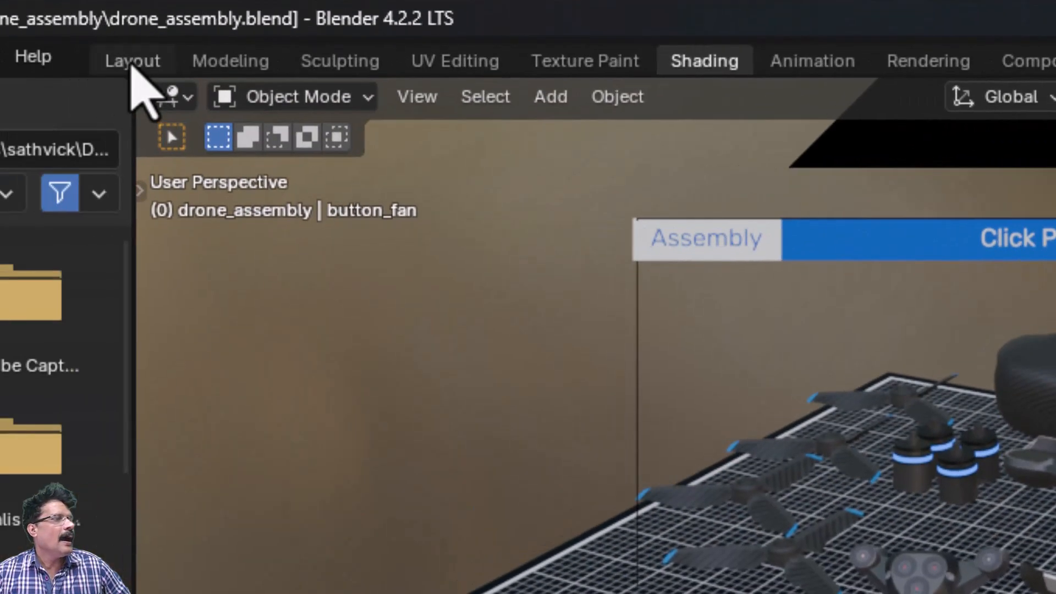
pyautogui.click(133, 64)
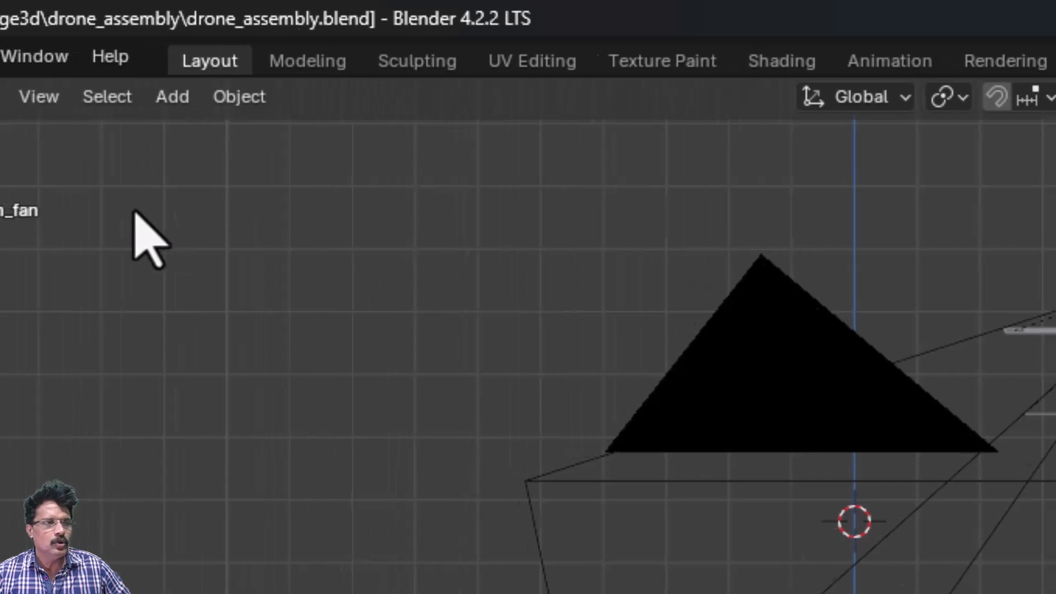
pyautogui.click(141, 99)
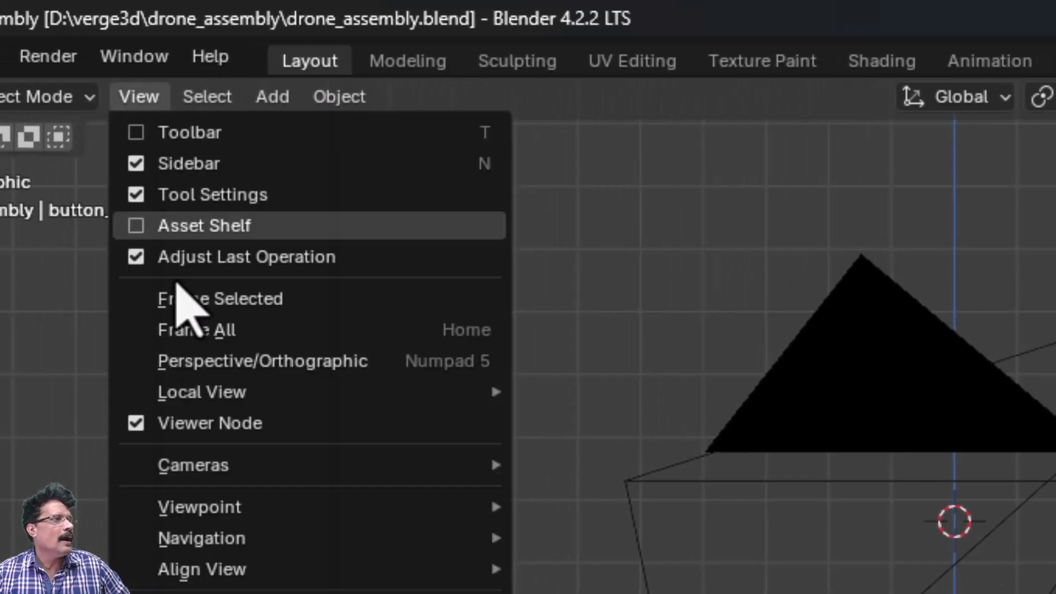
pyautogui.moveTo(281, 393)
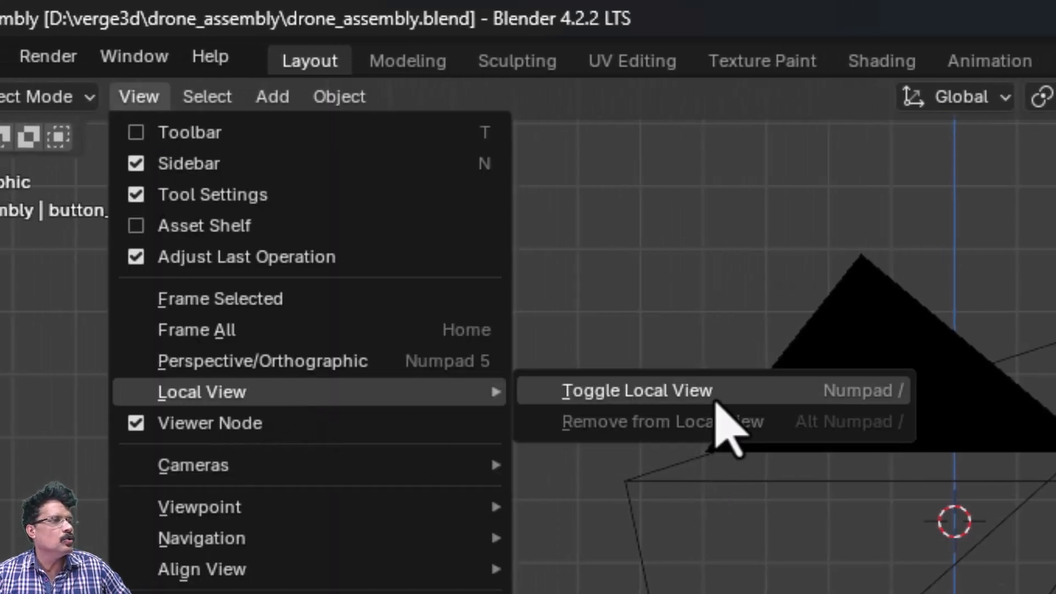
pyautogui.click(716, 407)
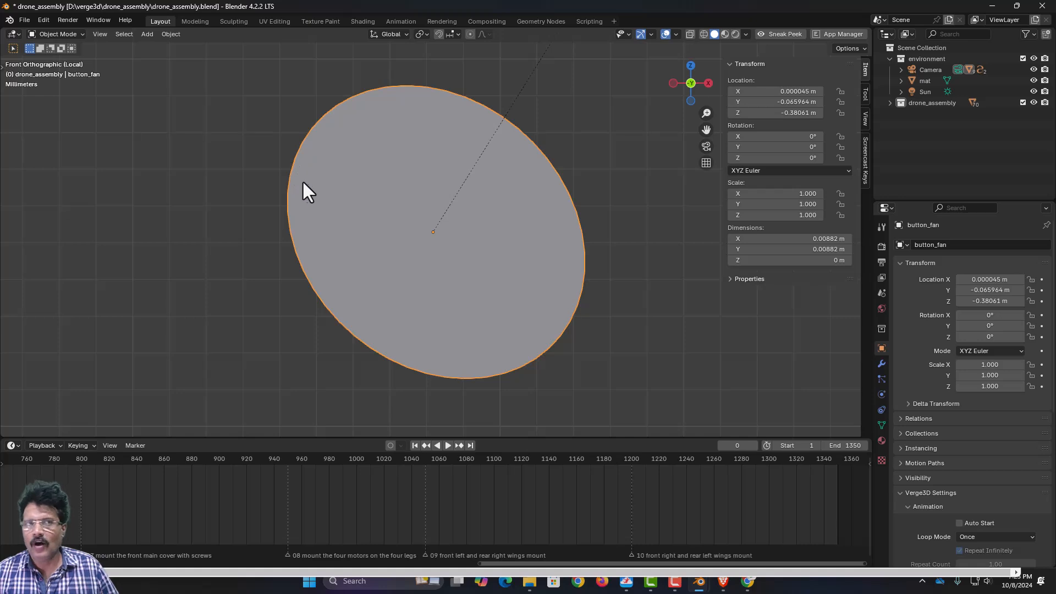
# - Set the viewport to Material Preview shading to examine the fan button's icon, and leave local view
pyautogui.click(725, 34)
pyautogui.scroll(-3, 561, 250)
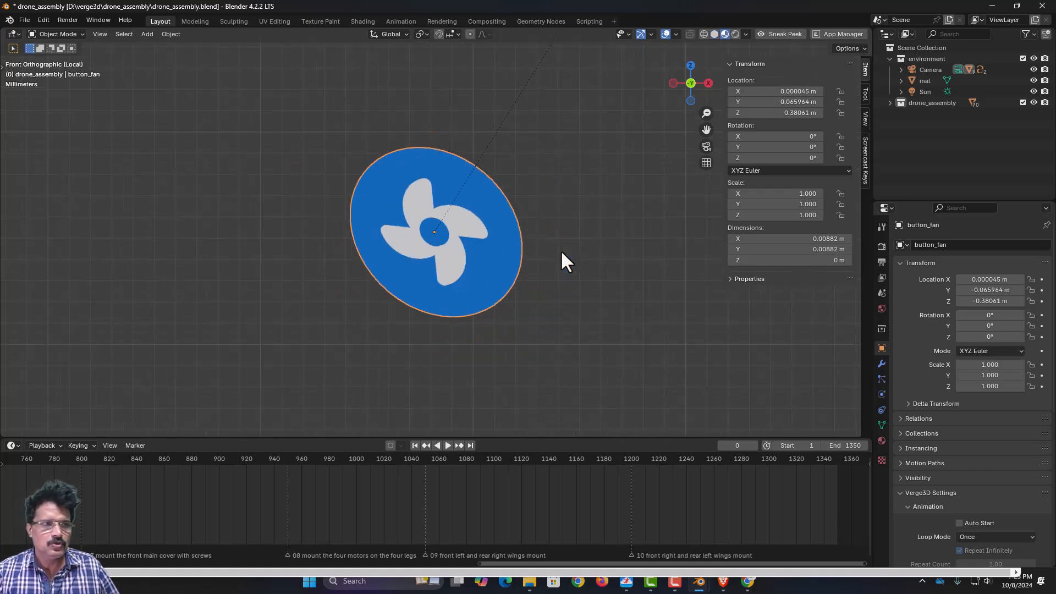
pyautogui.scroll(2, 560, 250)
pyautogui.click(900, 69)
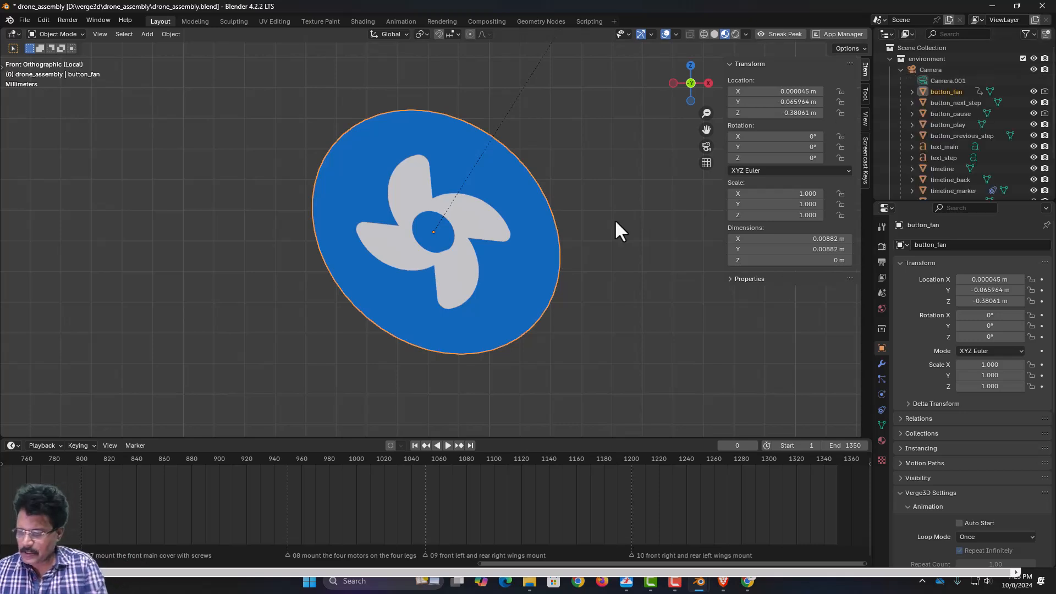
pyautogui.press('KP_Divide')
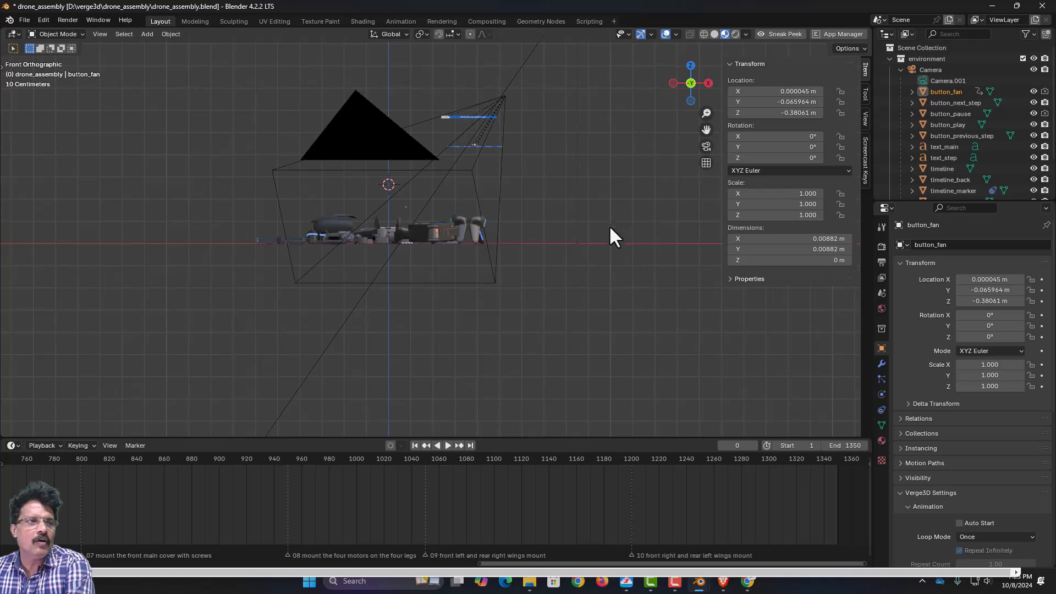
# - Isolate button_next_step in local view to examine its icon, and return to the full scene
pyautogui.click(958, 103)
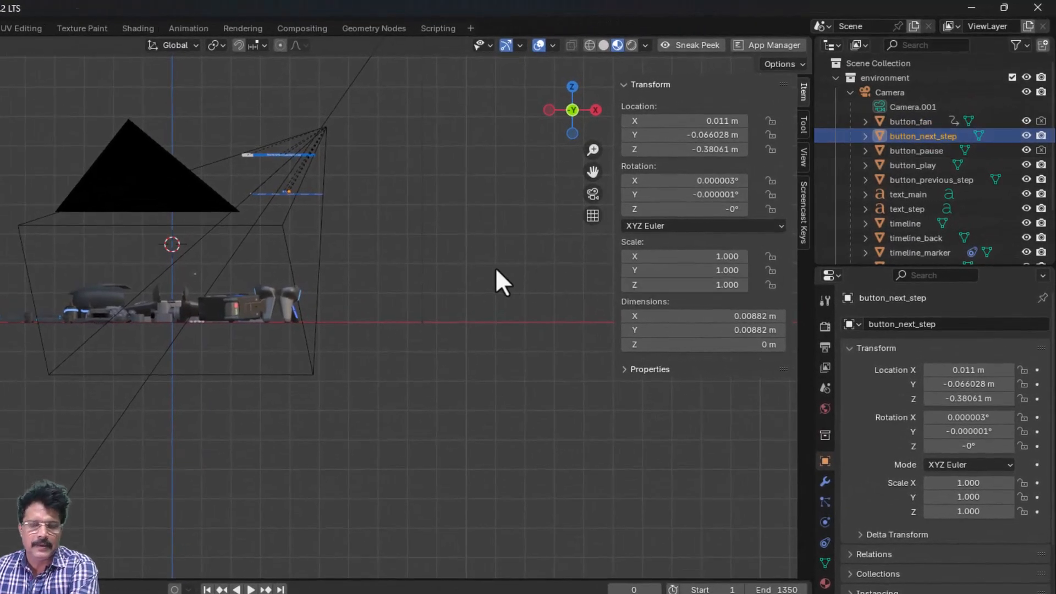
pyautogui.press('KP_Decimal')
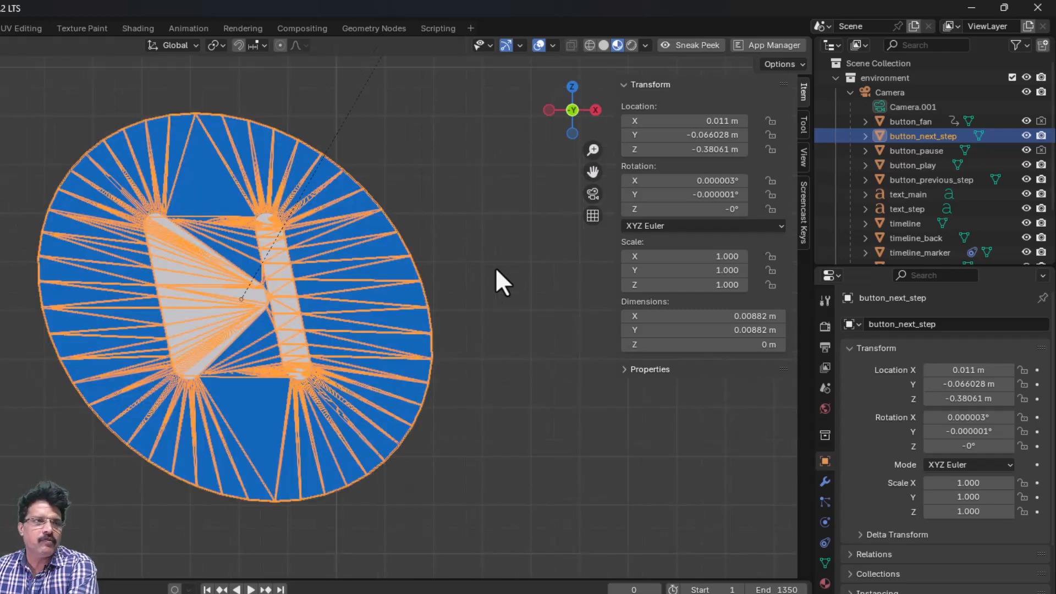
pyautogui.click(500, 332)
pyautogui.moveTo(490, 368); pyautogui.dragTo(411, 438, button='middle')
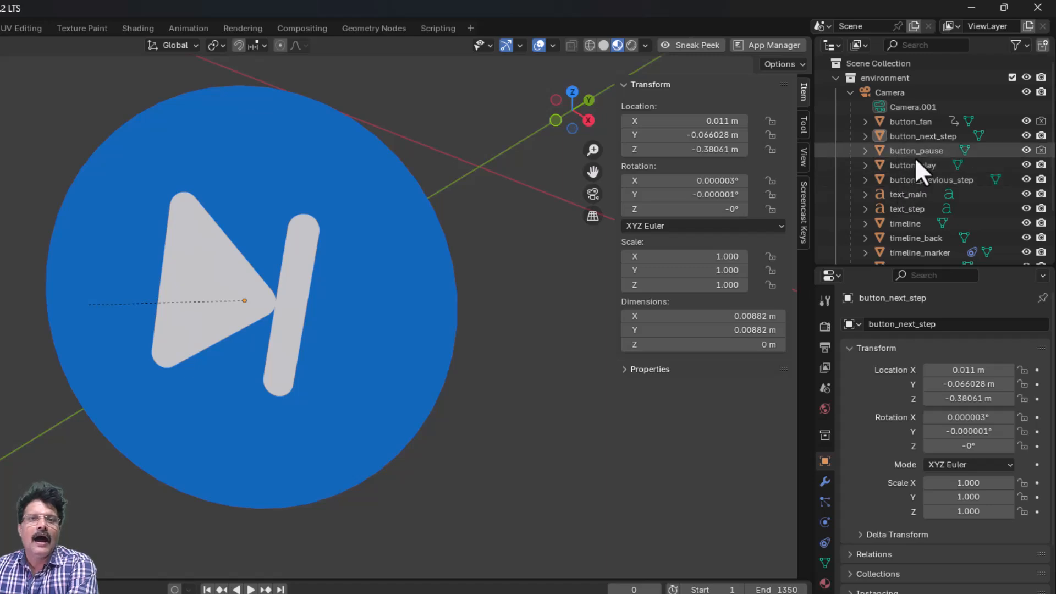
pyautogui.press('KP_1')
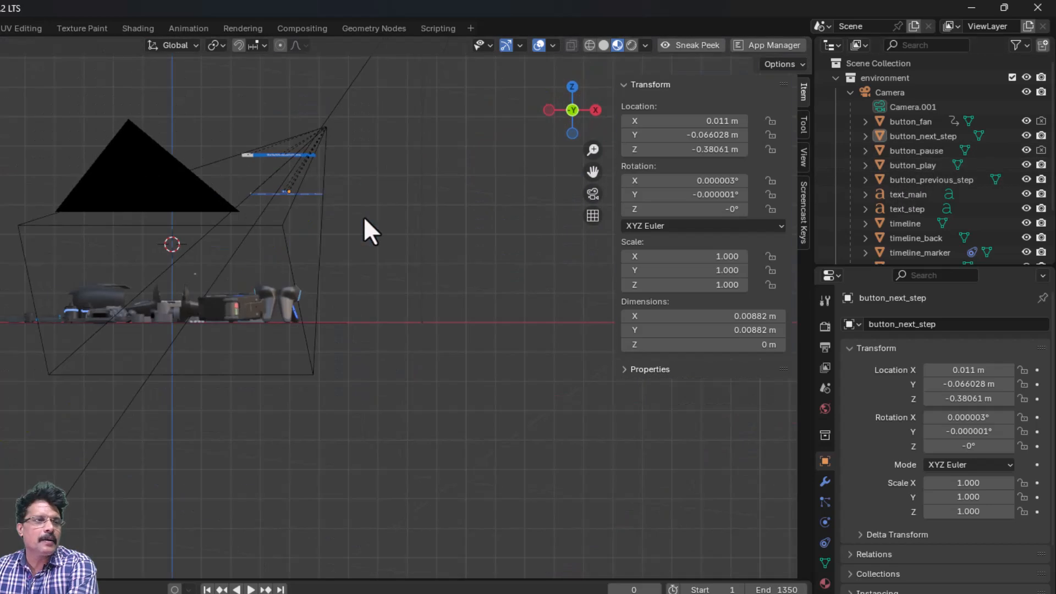
# - Isolate button_pause in local view to examine its icon, and return to the full scene
pyautogui.click(917, 151)
pyautogui.press('KP_Decimal')
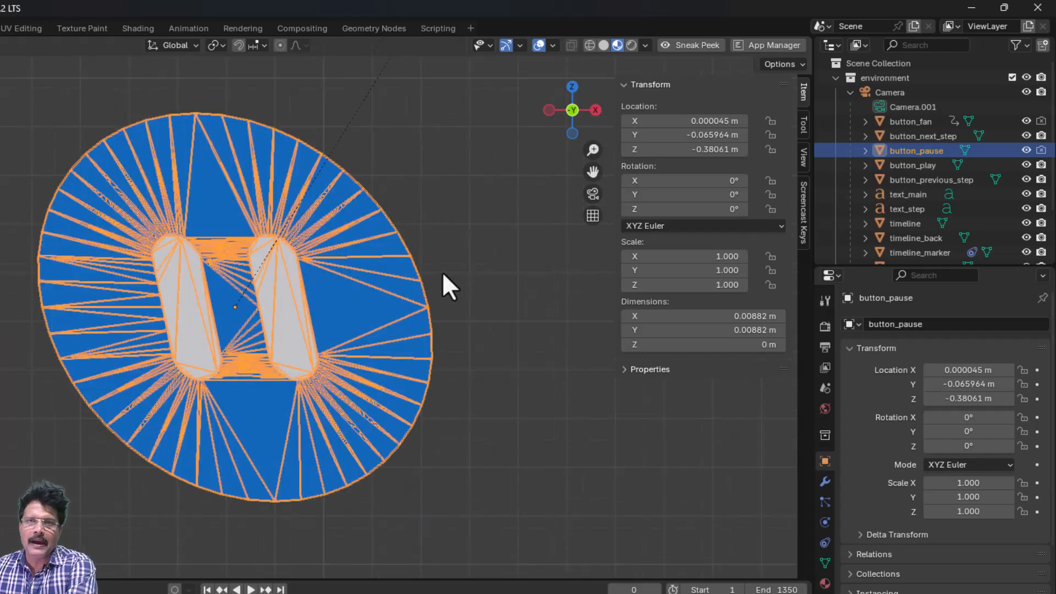
pyautogui.moveTo(442, 272); pyautogui.dragTo(376, 342, button='middle')
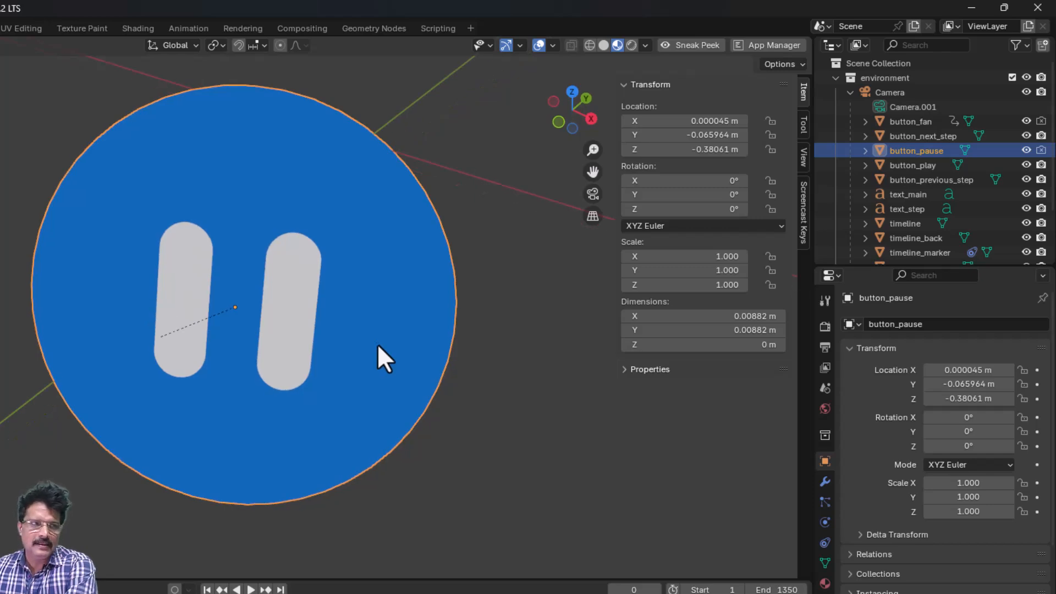
pyautogui.press('KP_Divide')
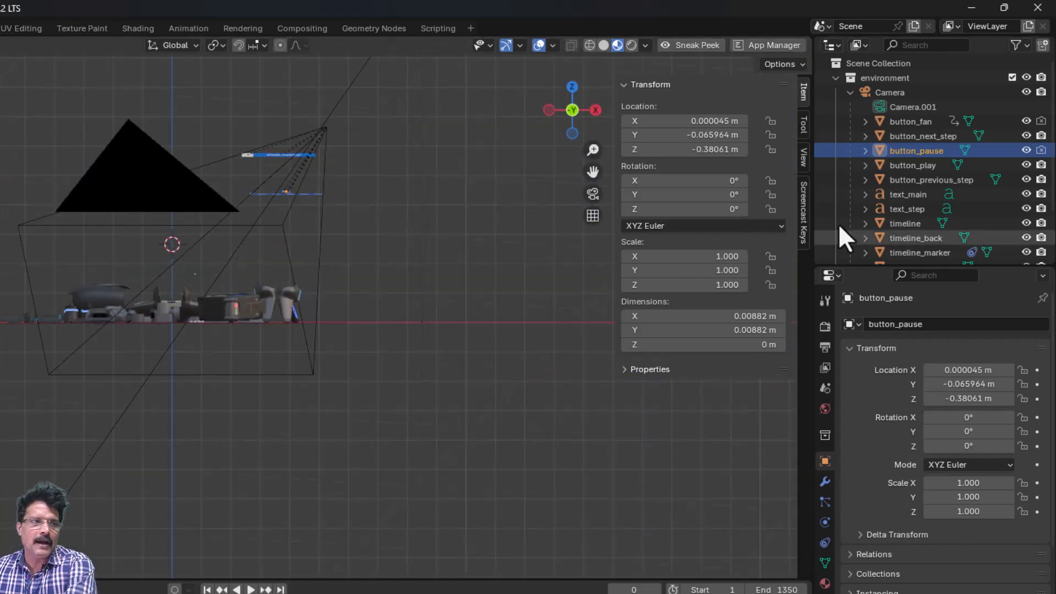
# - Isolate button_play in local view to examine its icon, and return to the full scene
pyautogui.click(899, 165)
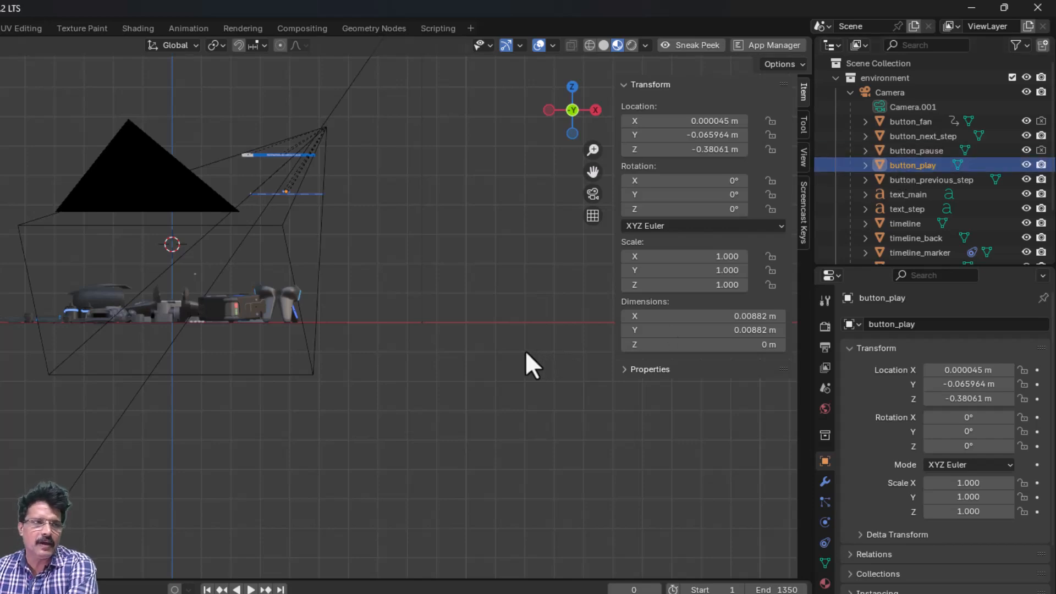
pyautogui.press('KP_Divide')
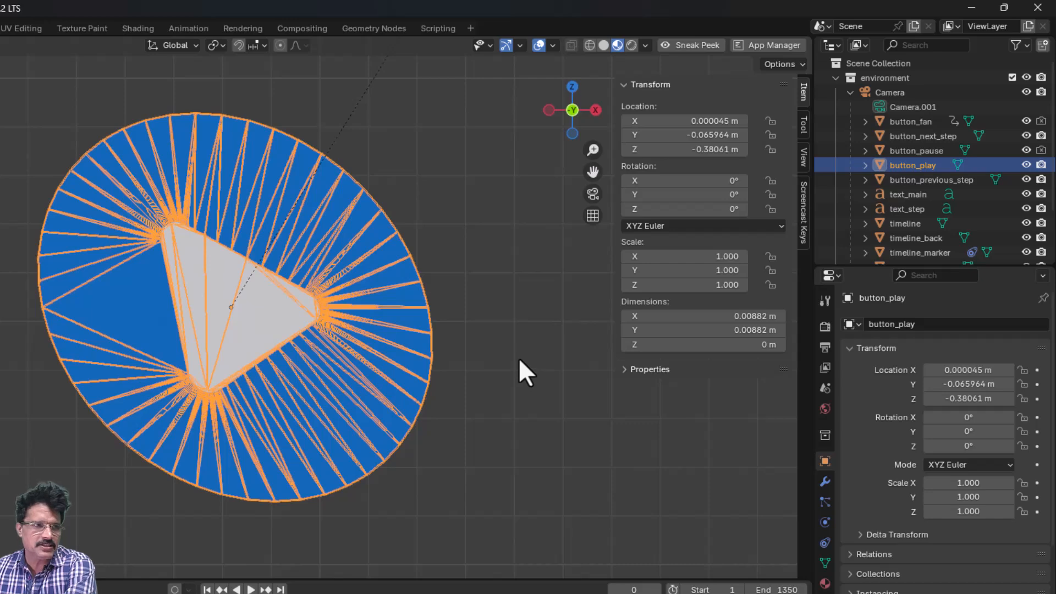
pyautogui.click(519, 358)
pyautogui.moveTo(519, 402); pyautogui.dragTo(448, 440, button='middle')
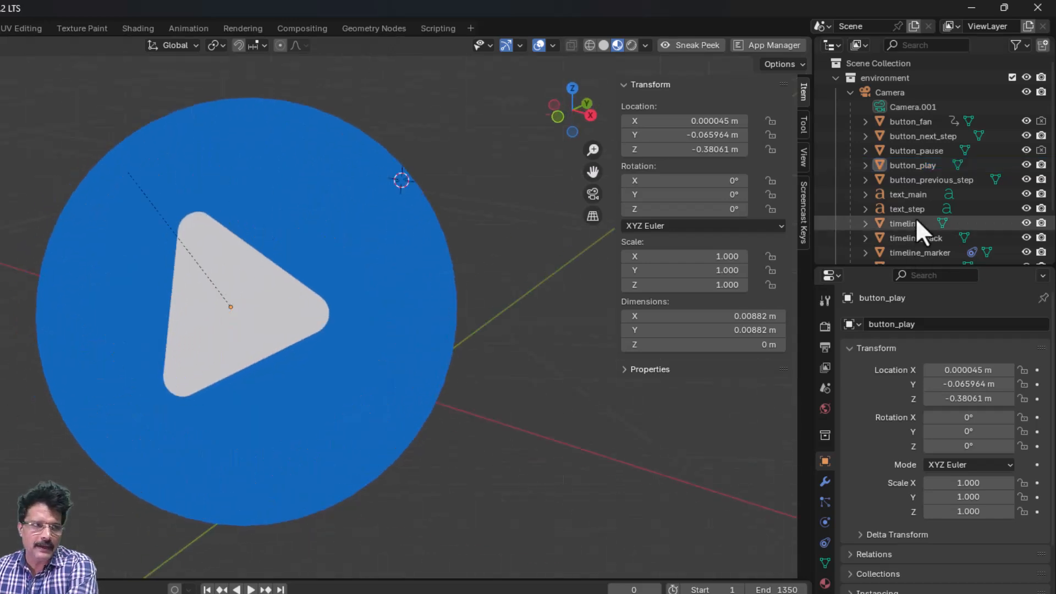
pyautogui.press('KP_Divide')
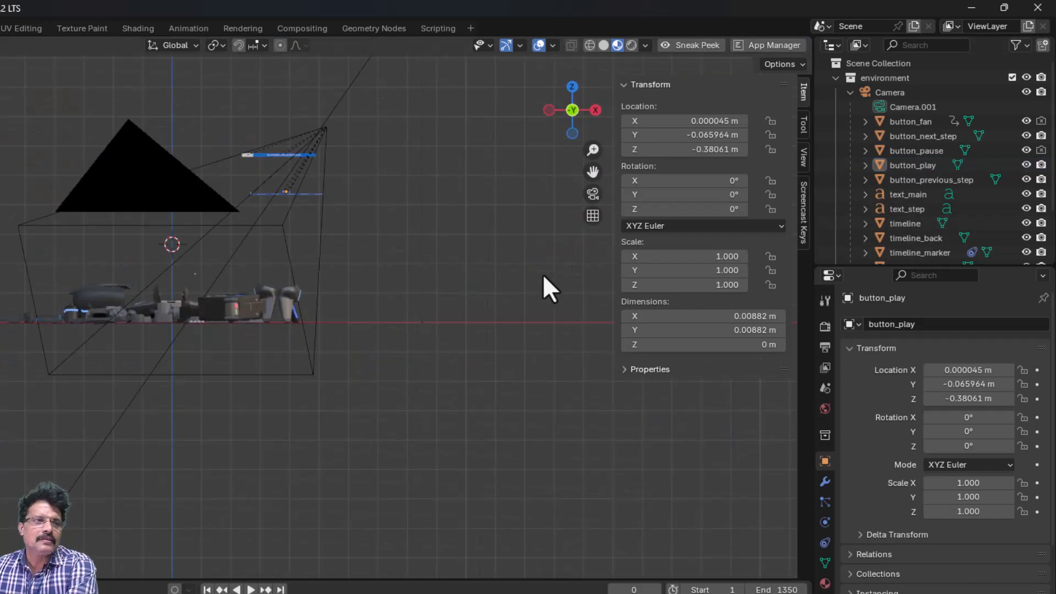
# - Isolate button_previous_step in local view to examine its icon, and return to the full scene
pyautogui.click(940, 183)
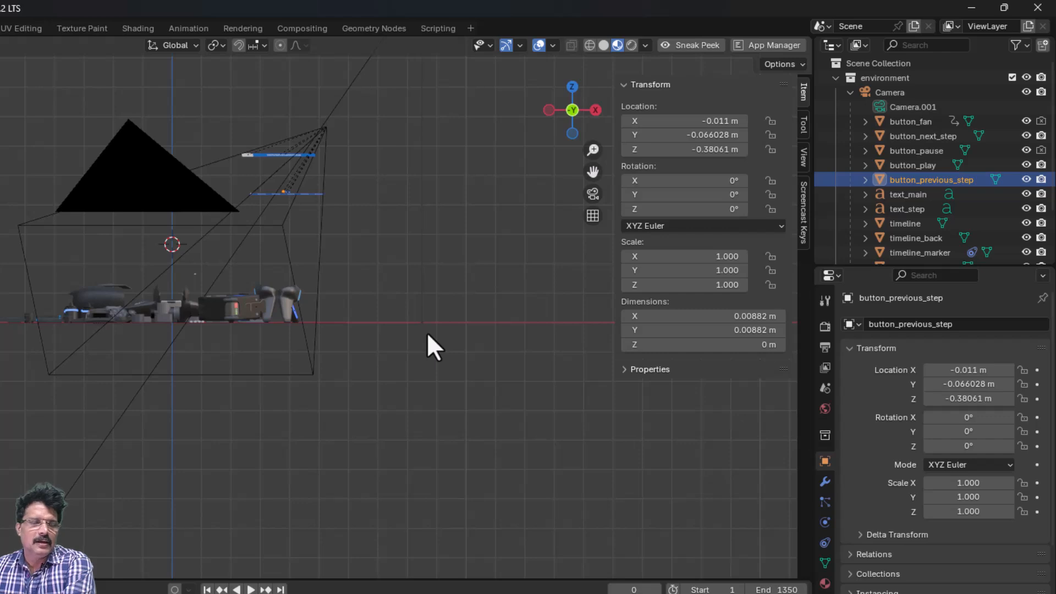
pyautogui.press('KP_Divide')
pyautogui.click(505, 423)
pyautogui.moveTo(504, 421); pyautogui.dragTo(454, 461, button='middle')
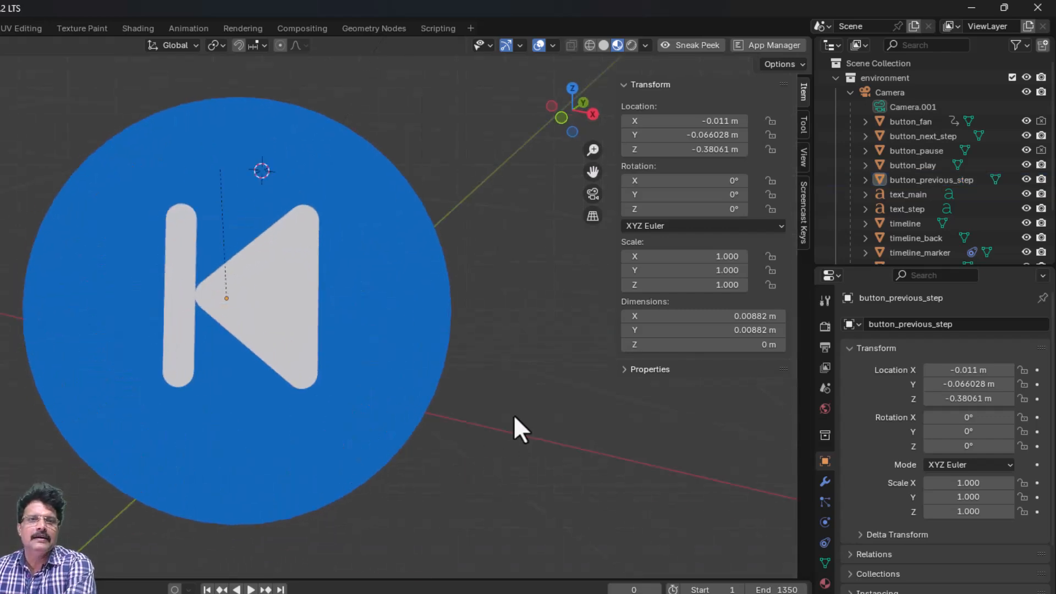
pyautogui.press('KP_Divide')
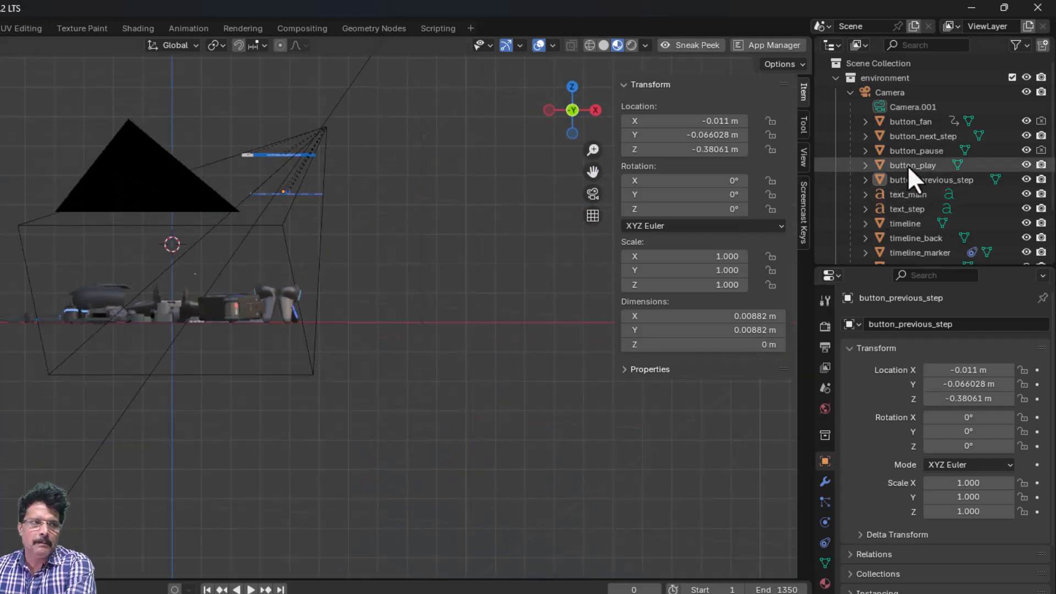
# - Select the text_main and text_step objects in turn and examine their text on the upper banner
pyautogui.click(912, 194)
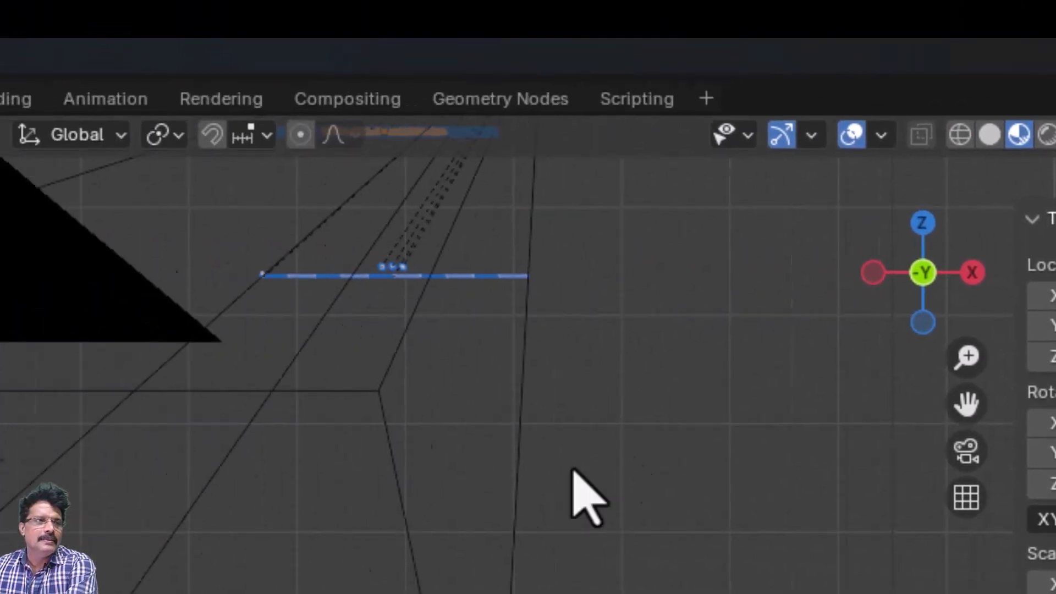
pyautogui.keyDown('shift'); pyautogui.moveTo(537, 445); pyautogui.dragTo(301, 593, button='middle'); pyautogui.keyUp('shift')
pyautogui.scroll(7, 146, 548)
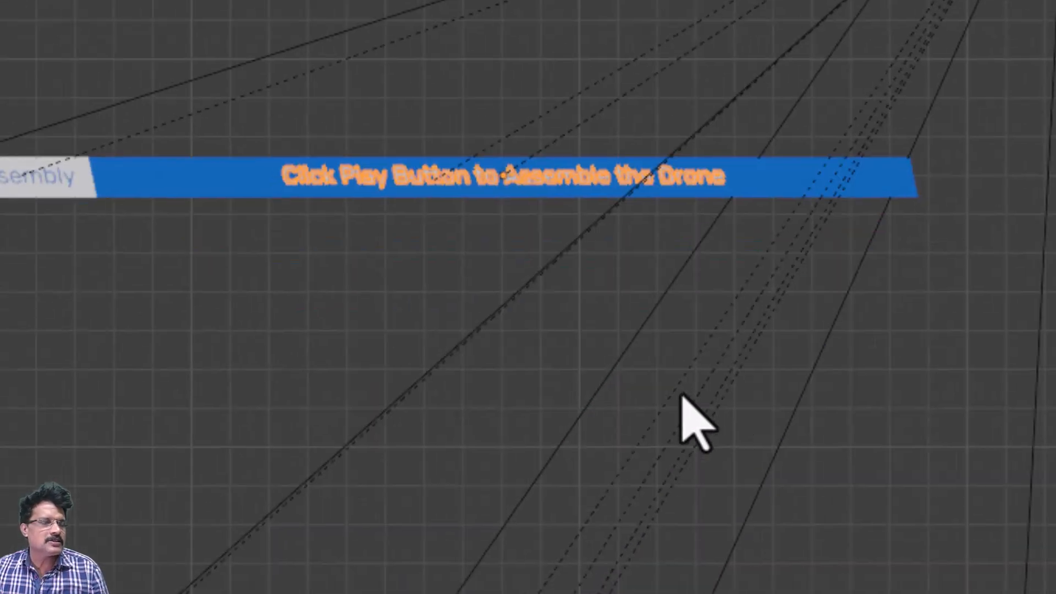
pyautogui.scroll(3, 683, 393)
pyautogui.keyDown('shift'); pyautogui.moveTo(648, 302); pyautogui.dragTo(760, 593, button='middle'); pyautogui.keyUp('shift')
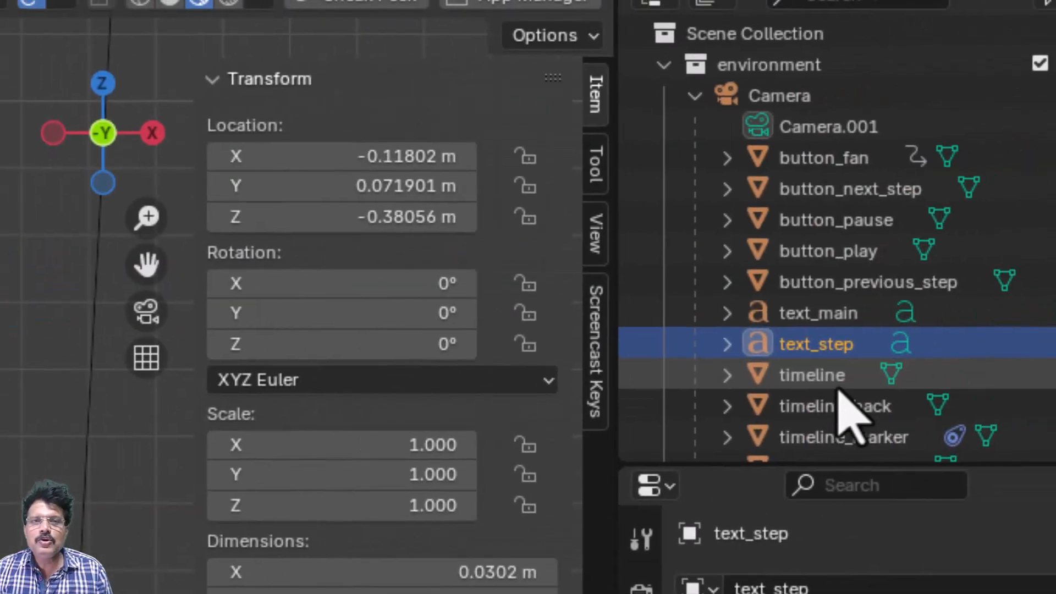
# - Select the timeline and timeline_back objects in turn to examine the segmented bar below the playback buttons
pyautogui.click(782, 377)
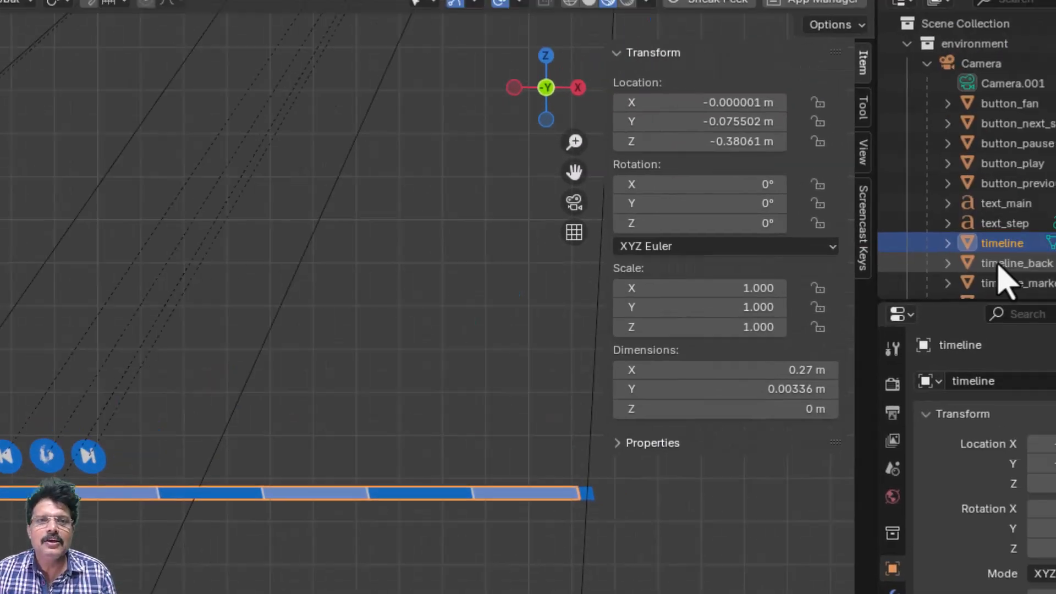
pyautogui.click(998, 264)
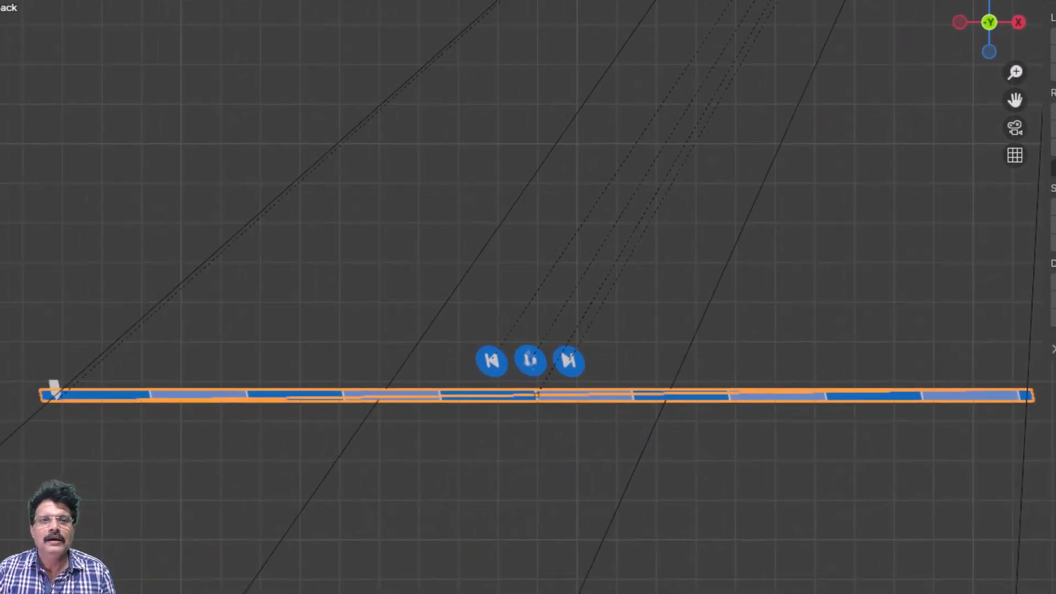
# - Select top_text_cover to examine the banner behind the text, and collapse the environment collection
pyautogui.click(960, 169)
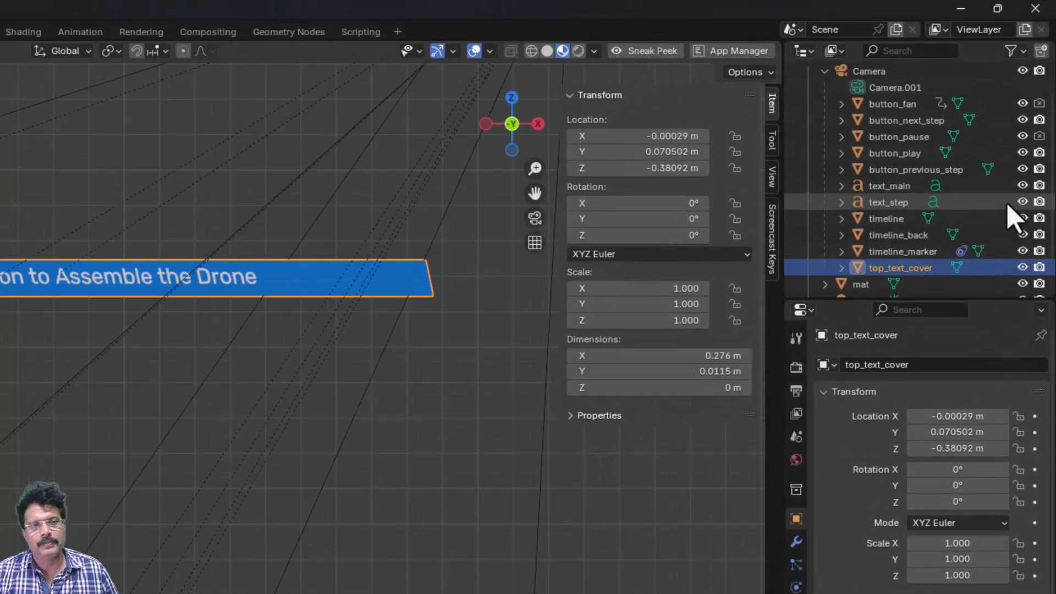
pyautogui.scroll(2, 1024, 132)
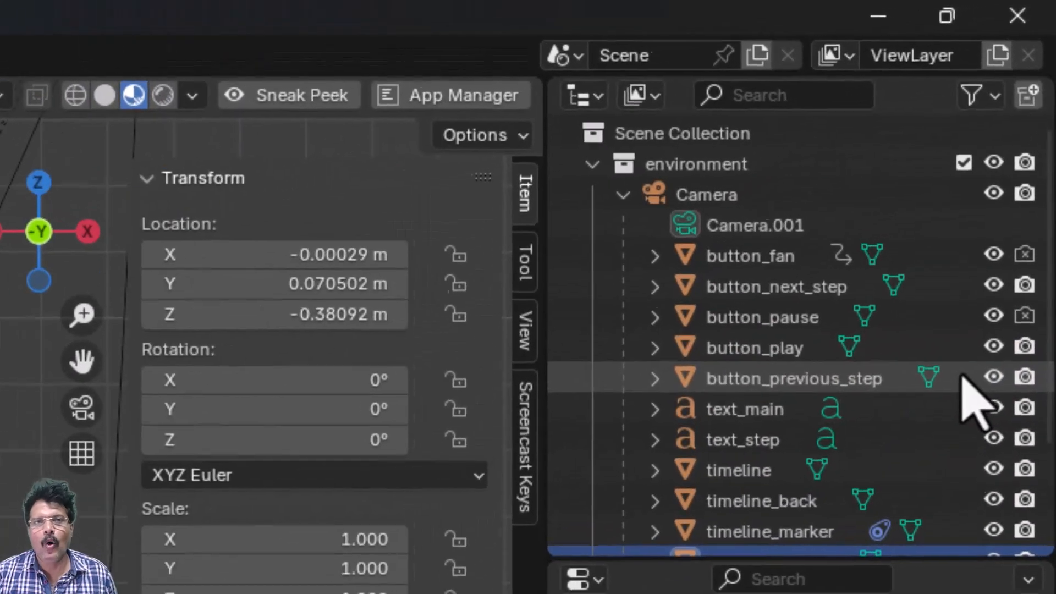
pyautogui.click(585, 166)
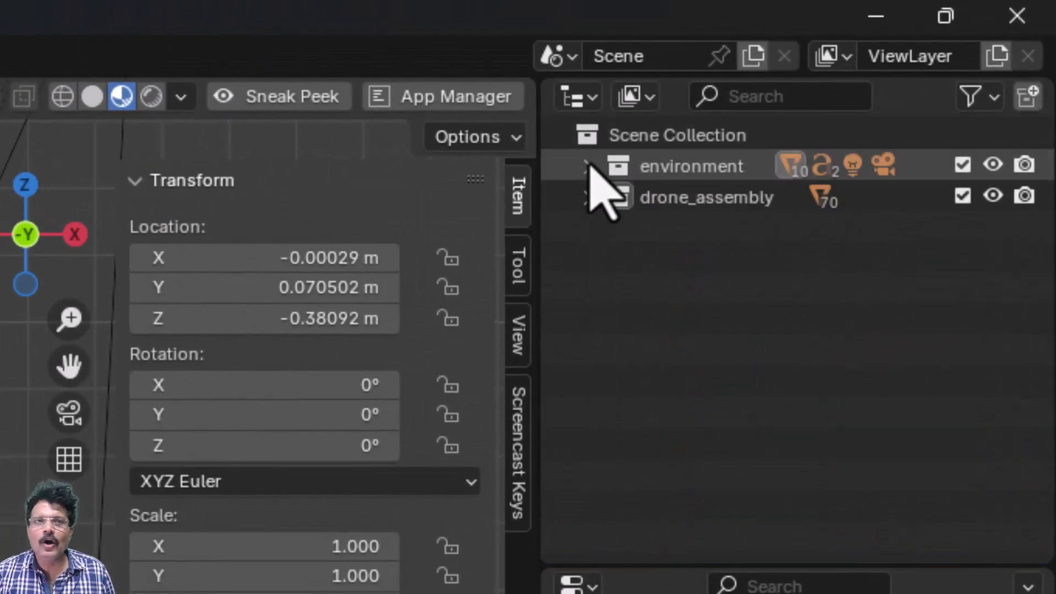
# - Expand the drone_assembly collection and select back_panel, battert_main and Detectors in turn to examine their keyframed transforms
pyautogui.click(690, 207)
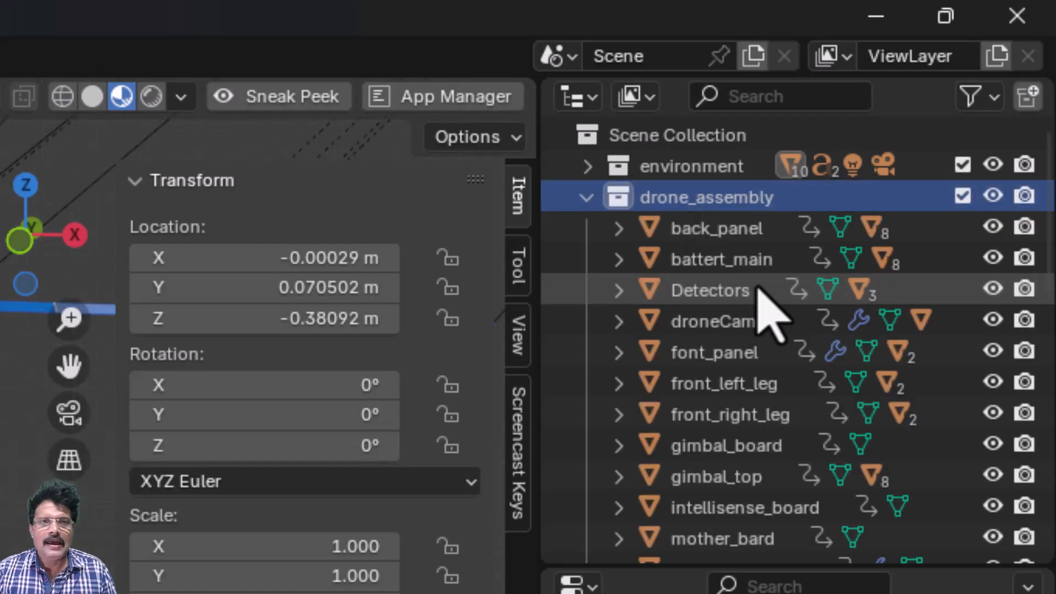
pyautogui.click(738, 230)
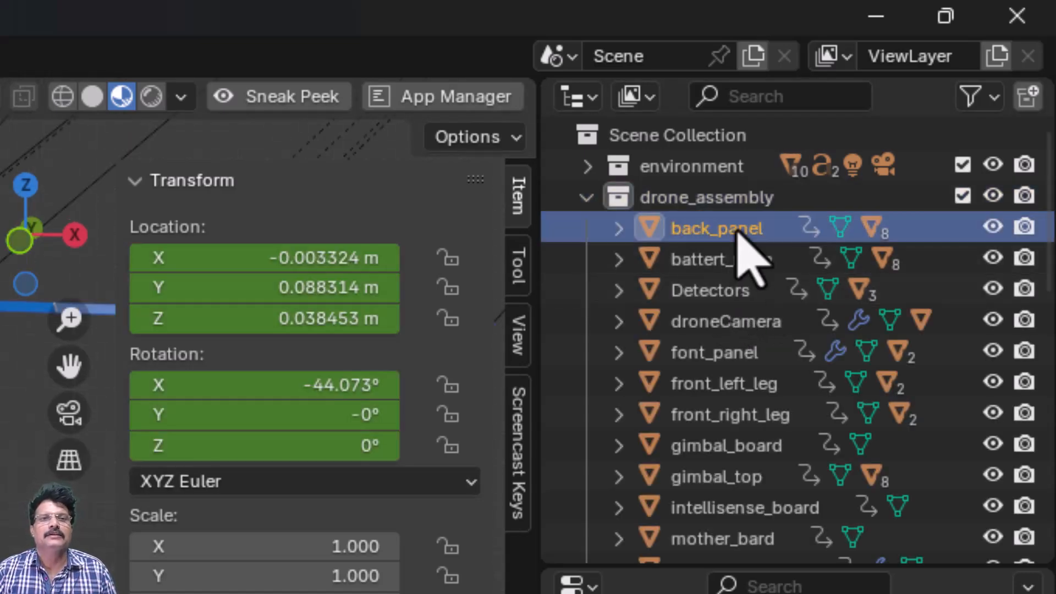
pyautogui.click(748, 263)
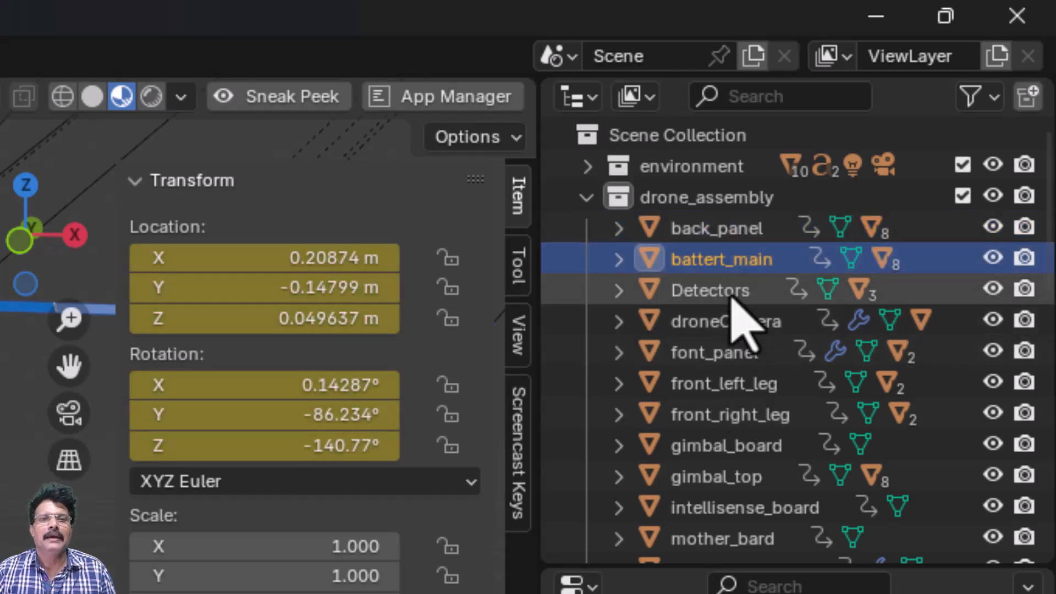
pyautogui.click(735, 300)
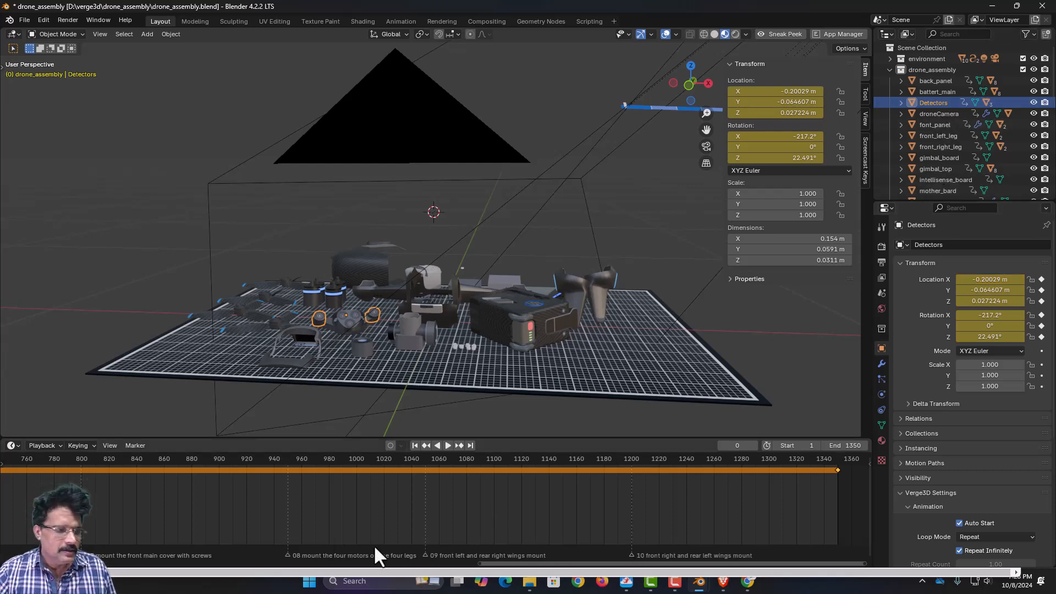
# - Play the Detectors animation from the 05 marker at frame 550 to the 06 marker at frame 650
pyautogui.moveTo(183, 497); pyautogui.dragTo(702, 540, button='middle')
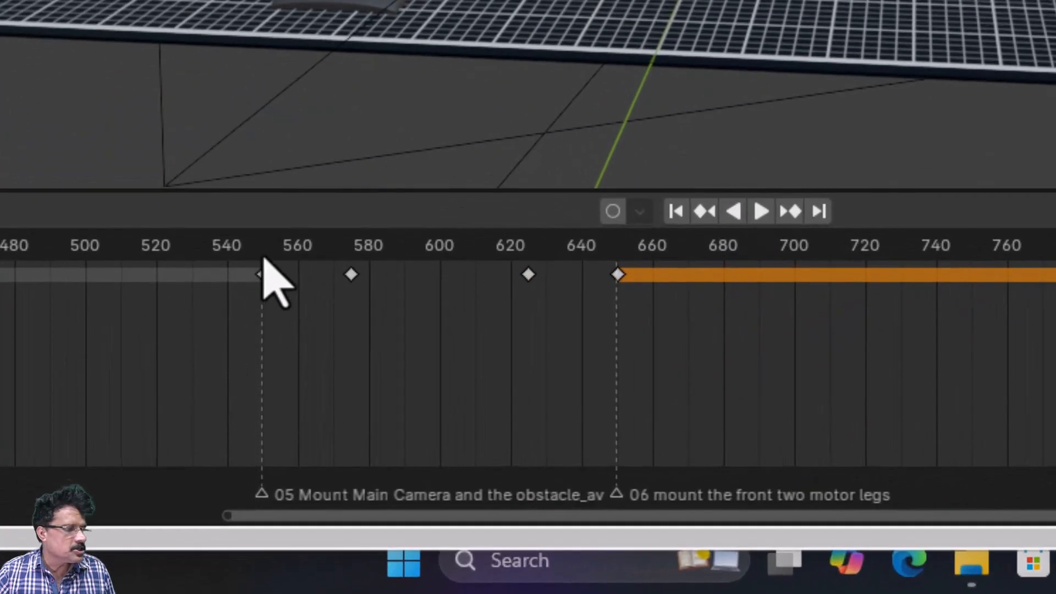
pyautogui.click(262, 263)
pyautogui.press('space')
pyautogui.moveTo(263, 263)
pyautogui.mouseDown()
pyautogui.moveTo(389, 361)
pyautogui.moveTo(617, 412)
pyautogui.moveTo(488, 443)
pyautogui.mouseUp()
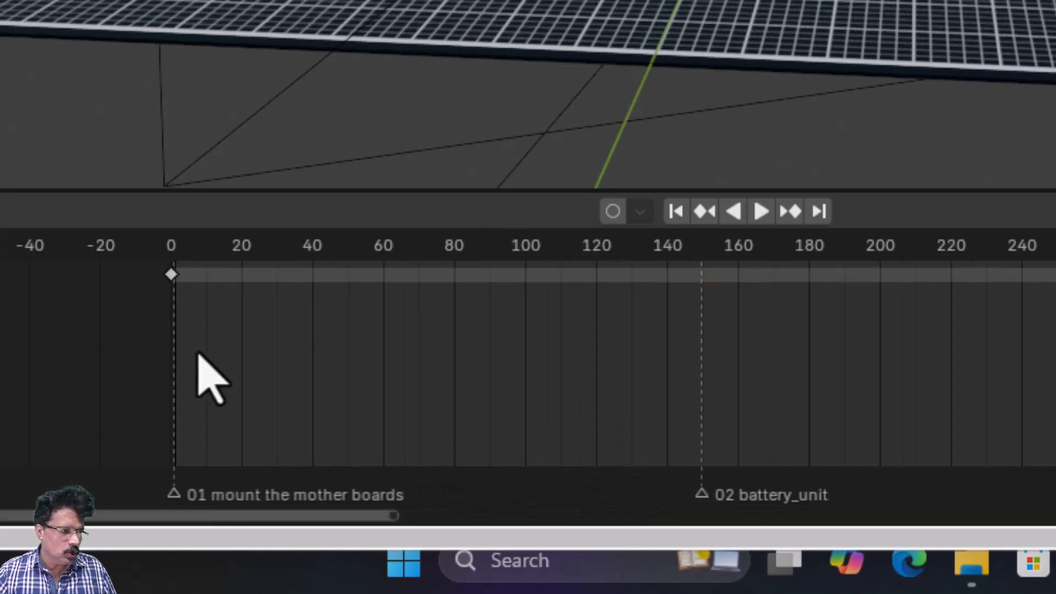
# - Delete the Detectors keyframes at frame 0 and frame 1350
pyautogui.moveTo(198, 355); pyautogui.dragTo(124, 245)
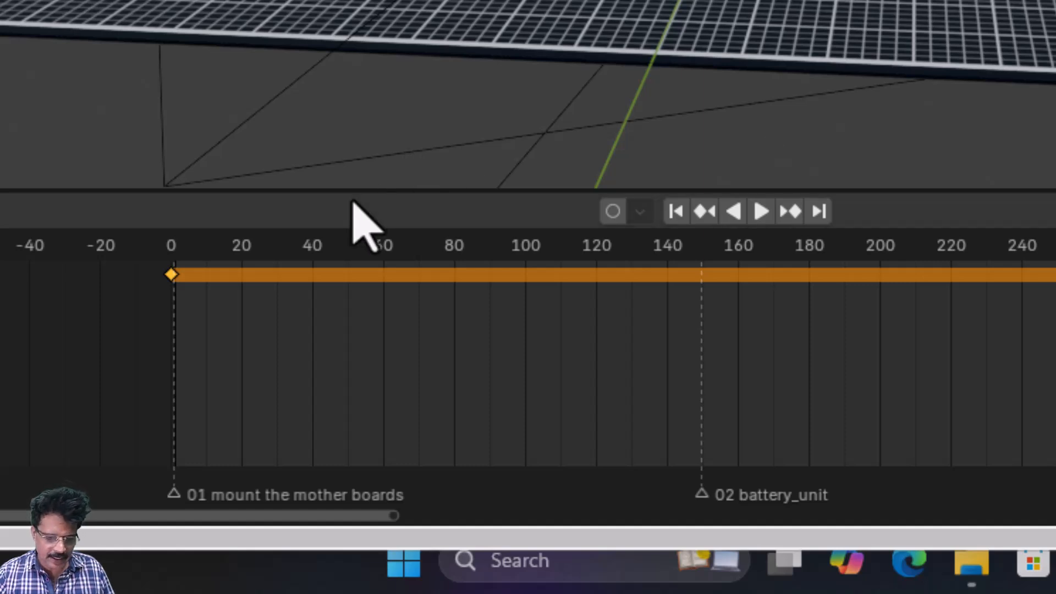
pyautogui.press('x')
pyautogui.click(267, 306)
pyautogui.moveTo(278, 358)
pyautogui.mouseDown(button='middle')
pyautogui.moveTo(1042, 418)
pyautogui.moveTo(127, 413)
pyautogui.moveTo(1045, 409)
pyautogui.moveTo(370, 396)
pyautogui.moveTo(944, 407)
pyautogui.moveTo(523, 385)
pyautogui.mouseUp(button='middle')
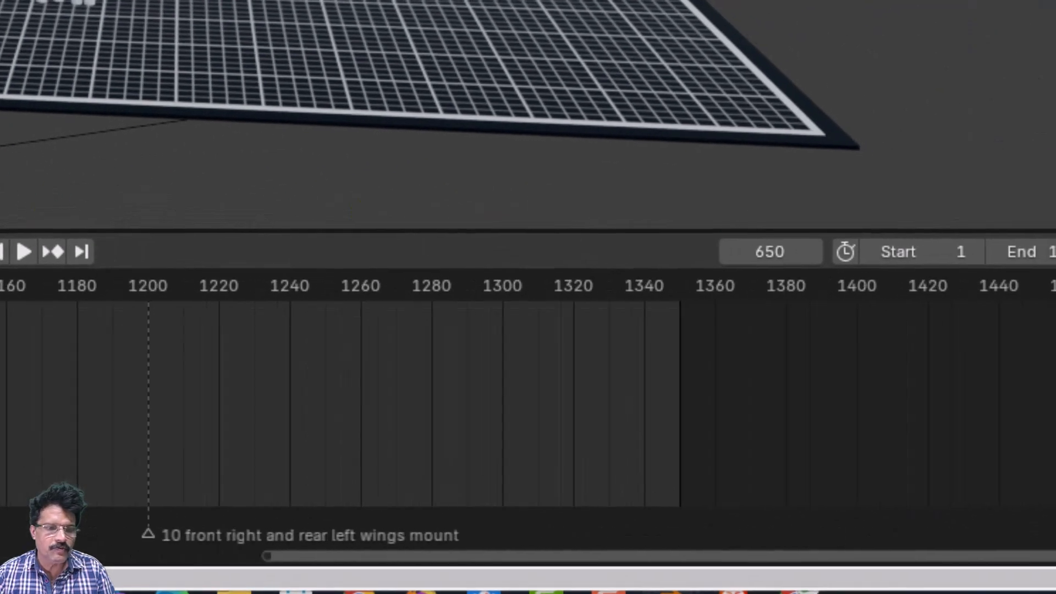
pyautogui.moveTo(952, 418); pyautogui.dragTo(934, 440, button='middle')
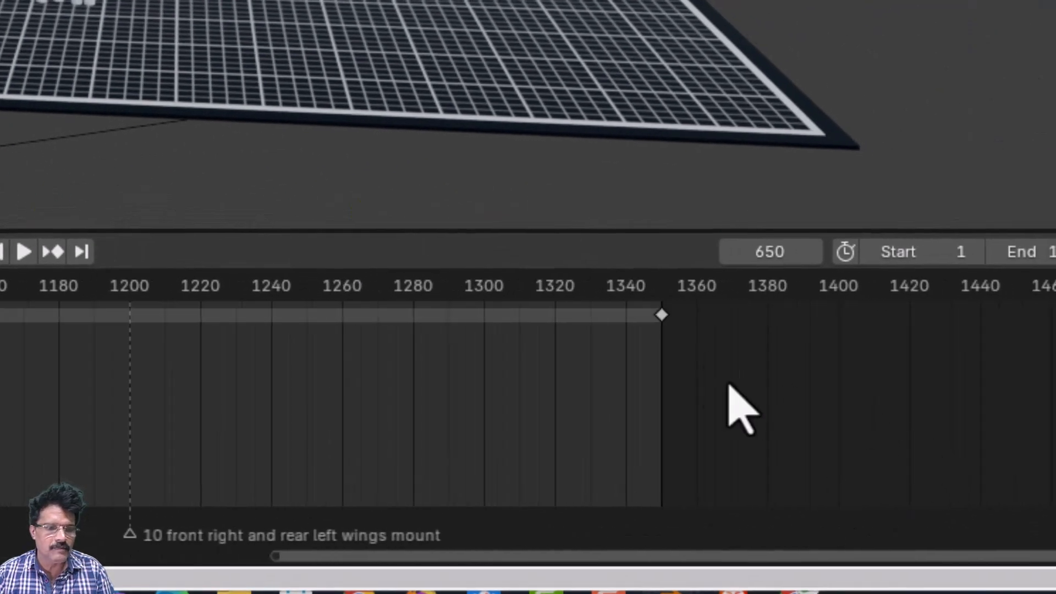
pyautogui.moveTo(738, 383); pyautogui.dragTo(626, 289)
pyautogui.press('x')
pyautogui.click(644, 369)
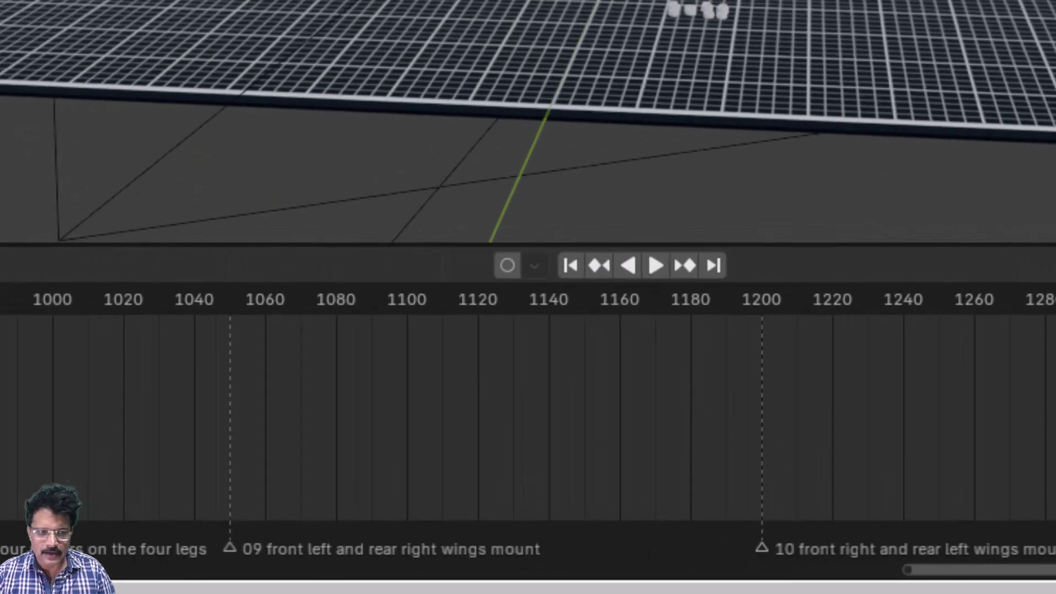
# - Copy the Detectors keyframe at frame 550 and paste it at frame 0
pyautogui.press('KP_0')
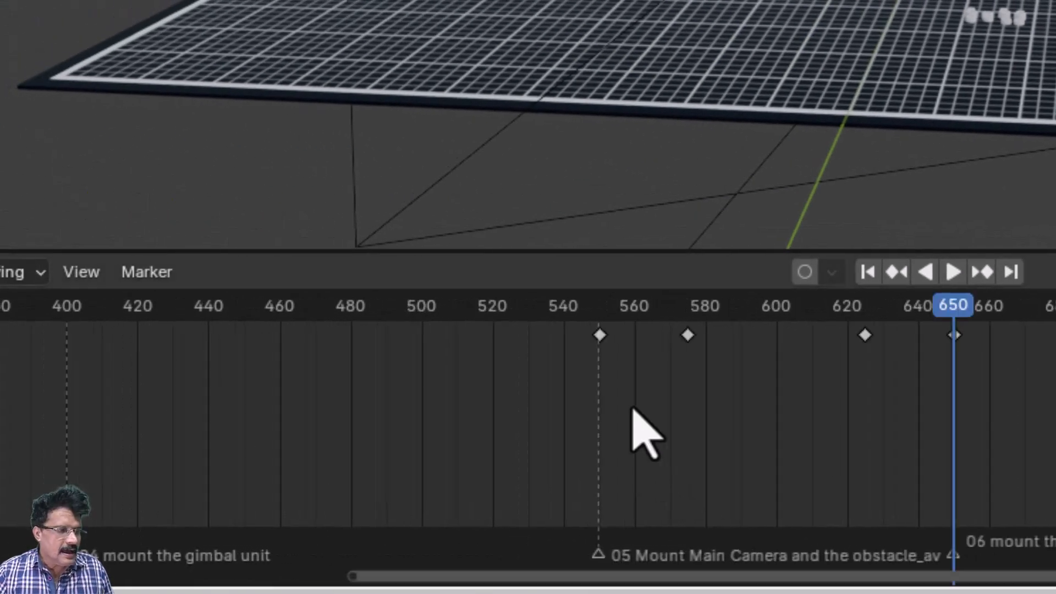
pyautogui.click(603, 311)
pyautogui.press('space')
pyautogui.moveTo(629, 392); pyautogui.dragTo(560, 319)
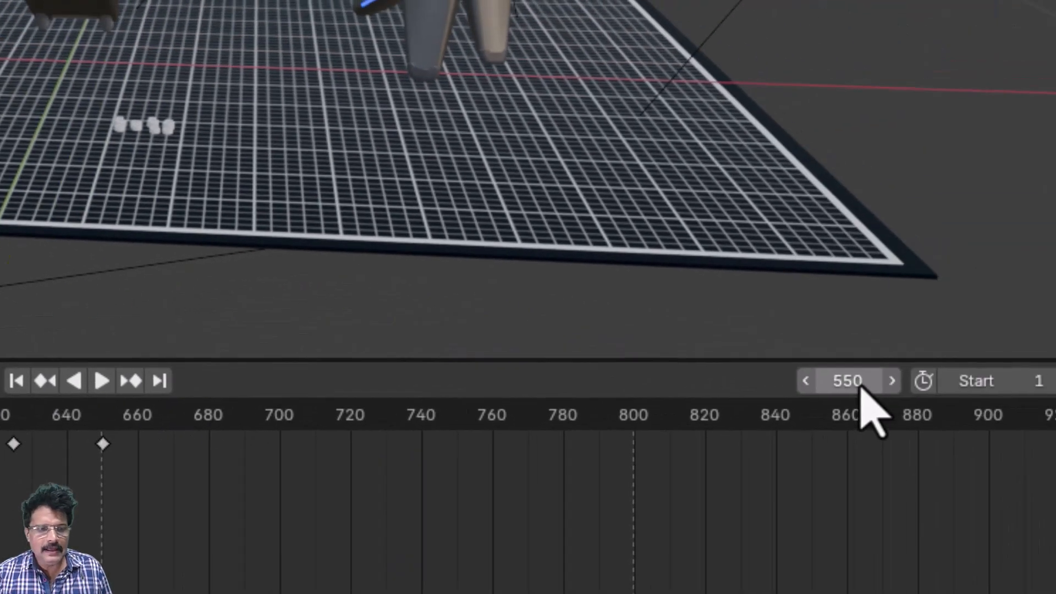
pyautogui.click(860, 385)
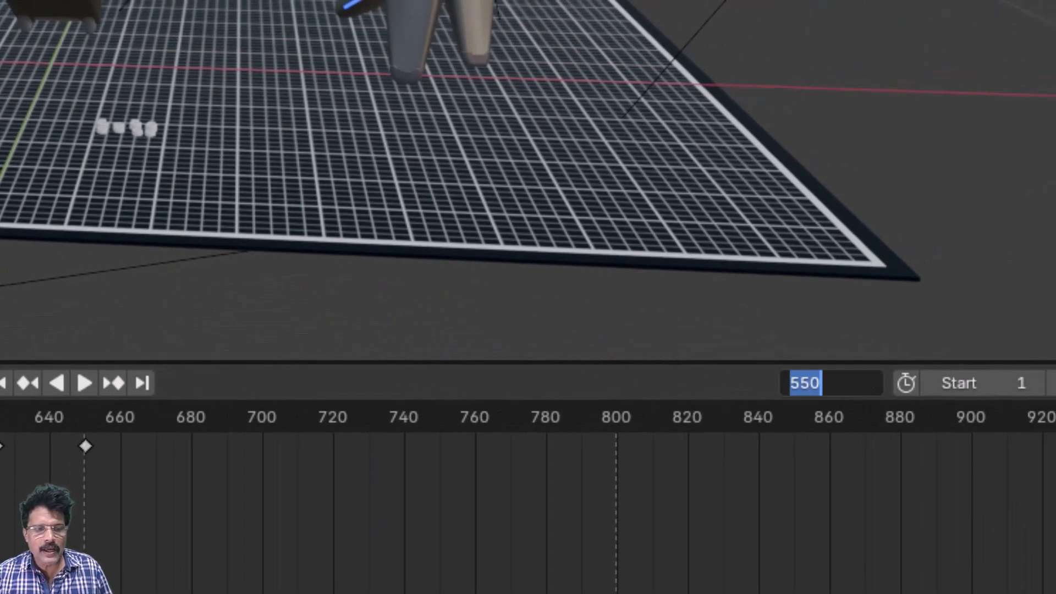
pyautogui.press('Return')
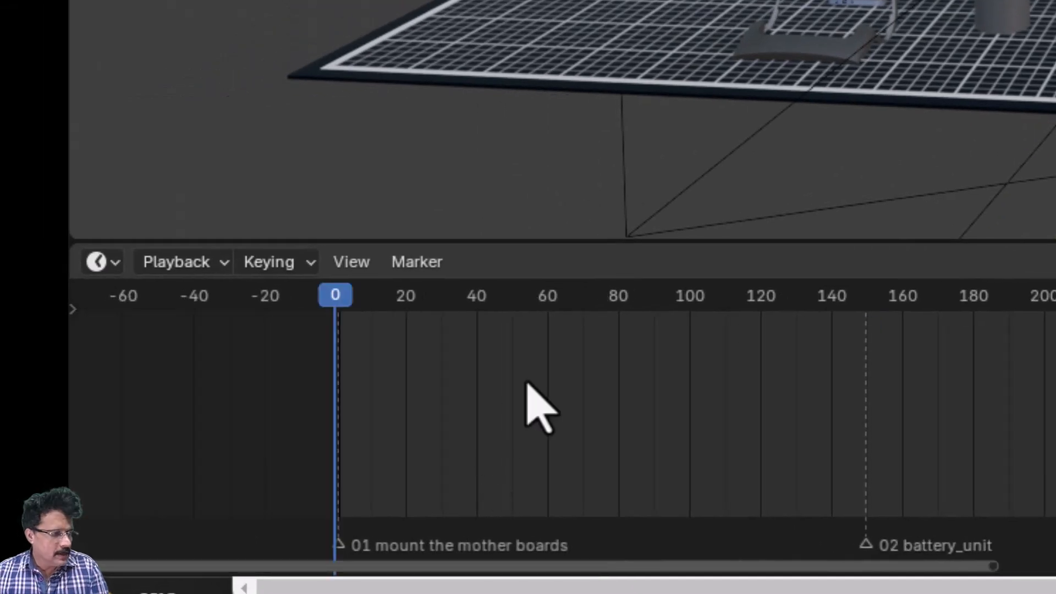
pyautogui.hotkey('ctrl', 'v')
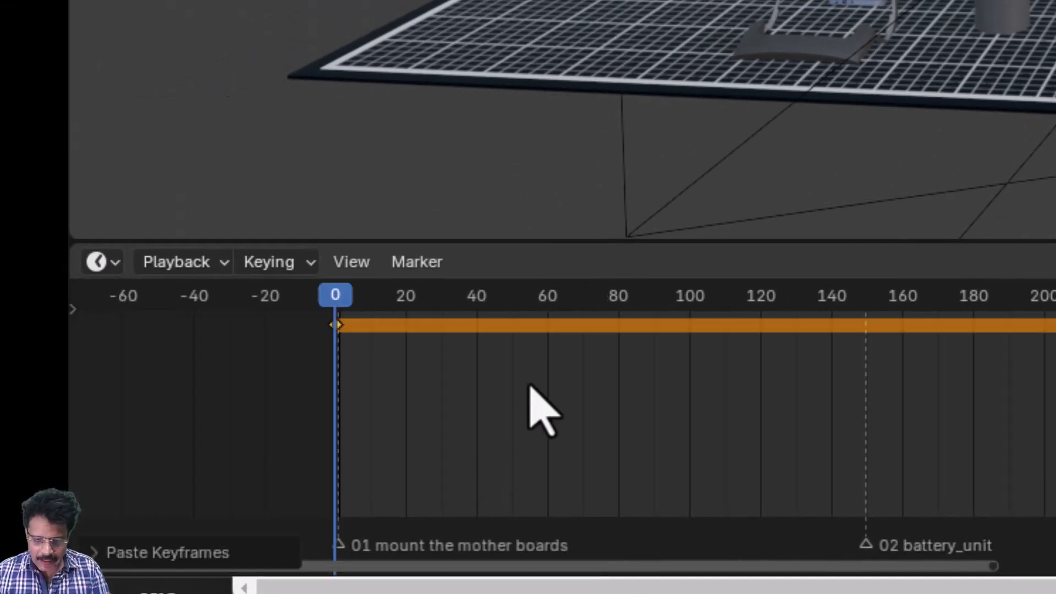
# - Add a Detectors keyframe at frame 1350 that repeats the assembled pose of the frame 650 keyframe
pyautogui.moveTo(1045, 483); pyautogui.dragTo(602, 483, button='middle')
pyautogui.moveTo(754, 410); pyautogui.dragTo(742, 410, button='middle')
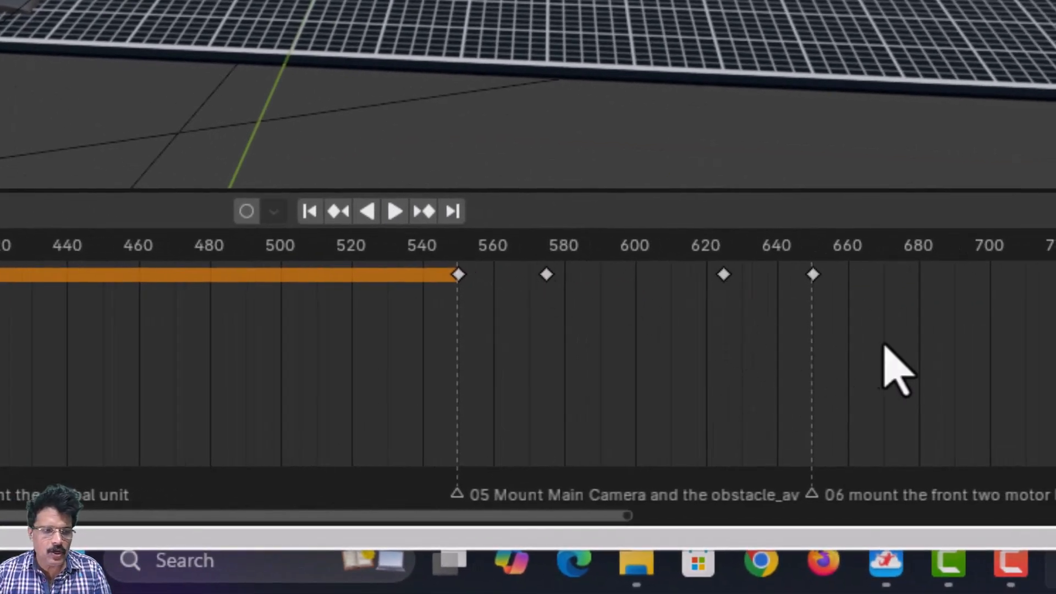
pyautogui.moveTo(875, 332); pyautogui.dragTo(798, 260)
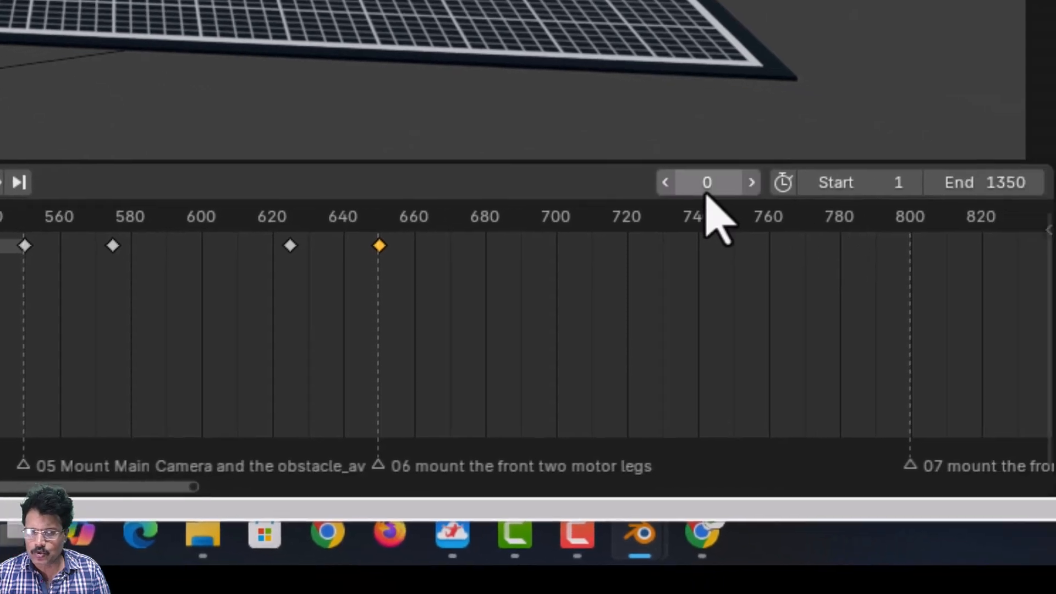
pyautogui.click(838, 214)
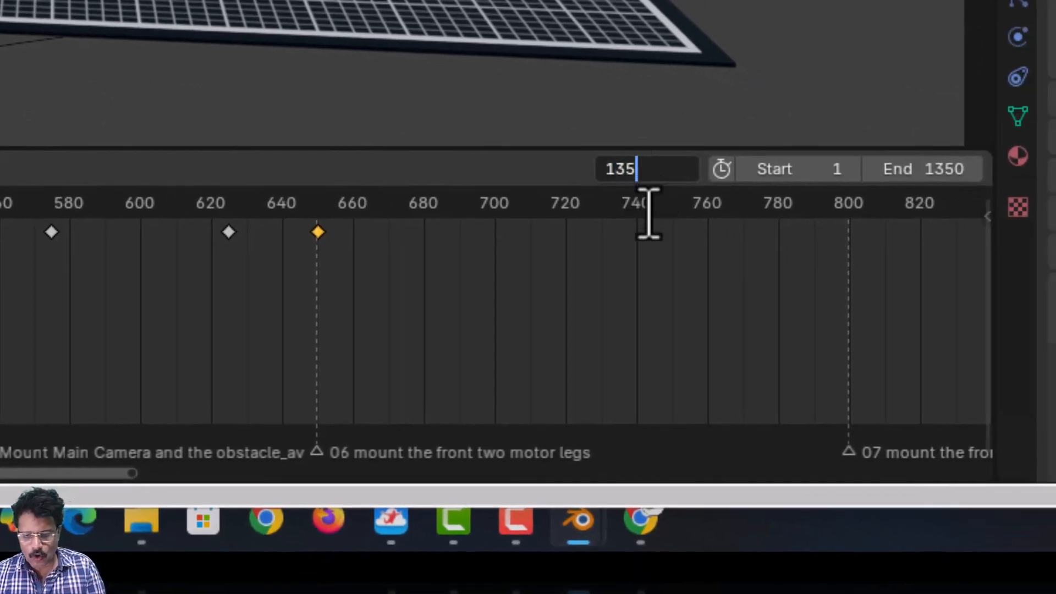
pyautogui.press('Return')
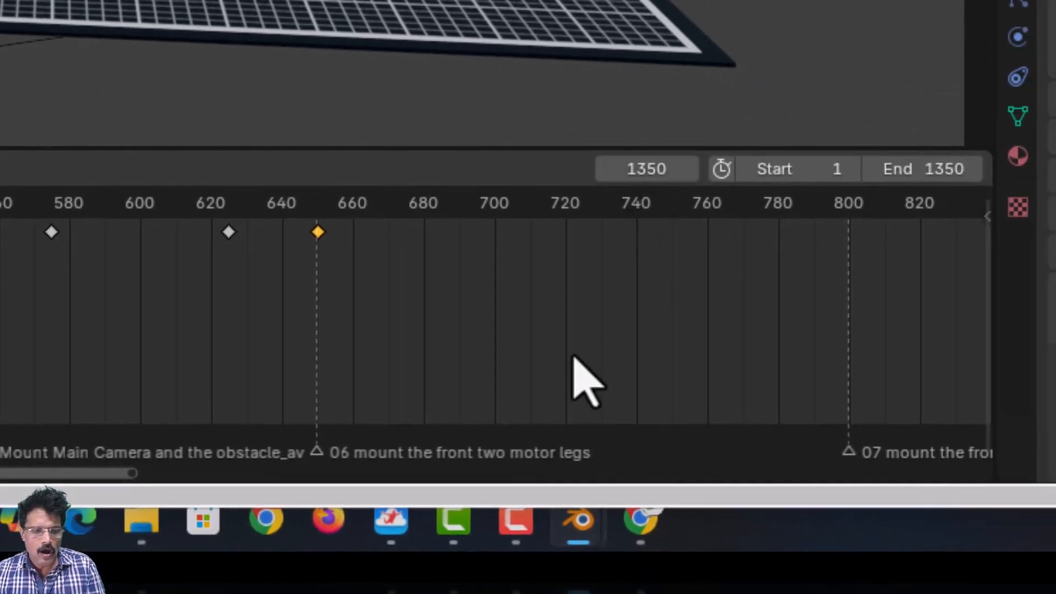
pyautogui.press('i')
pyautogui.moveTo(574, 358); pyautogui.dragTo(0, 358, button='middle')
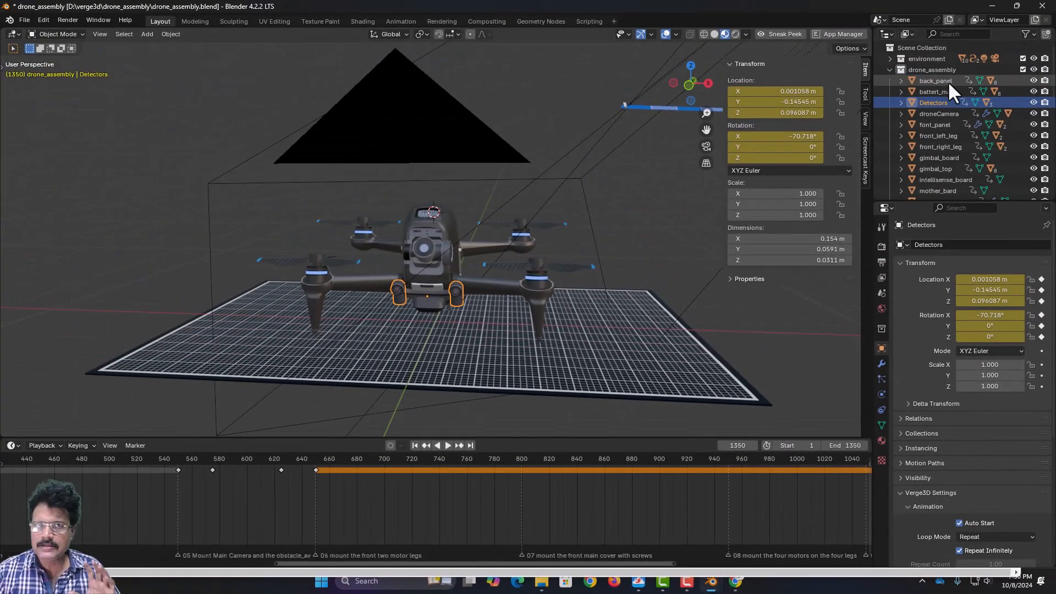
# - Examine back_panel, select font_panel and play the font_panel animation from frame 400 to frame 550
pyautogui.click(949, 81)
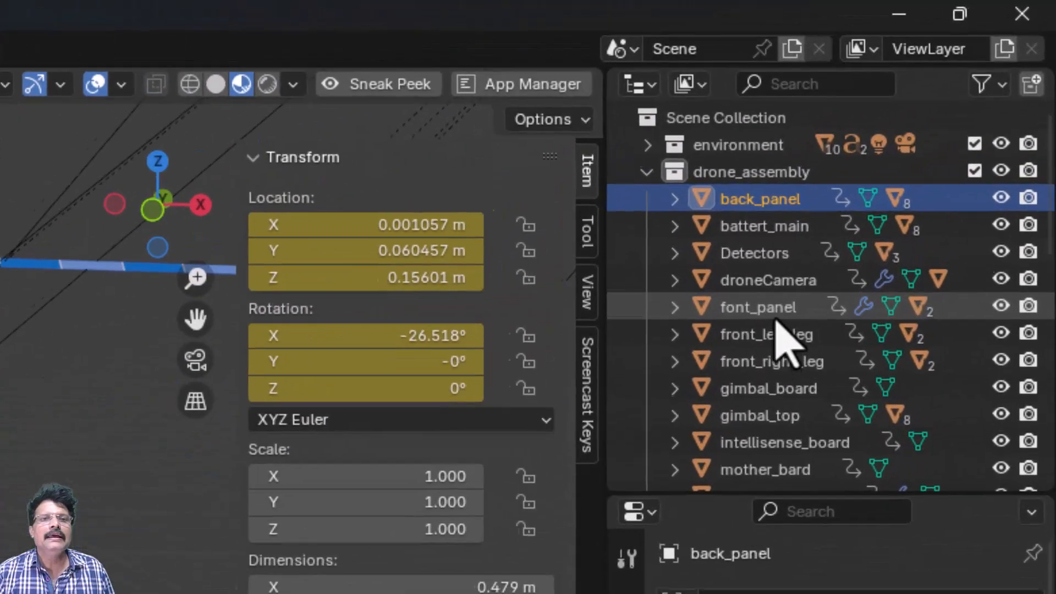
pyautogui.click(942, 126)
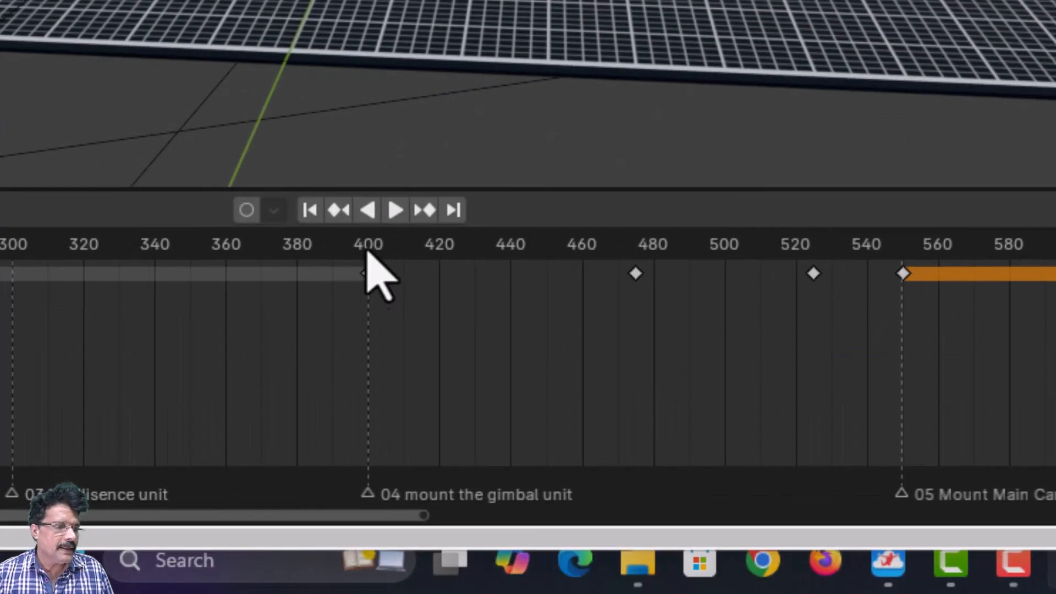
pyautogui.click(368, 249)
pyautogui.press('space')
pyautogui.moveTo(524, 328); pyautogui.dragTo(902, 385)
pyautogui.press('space')
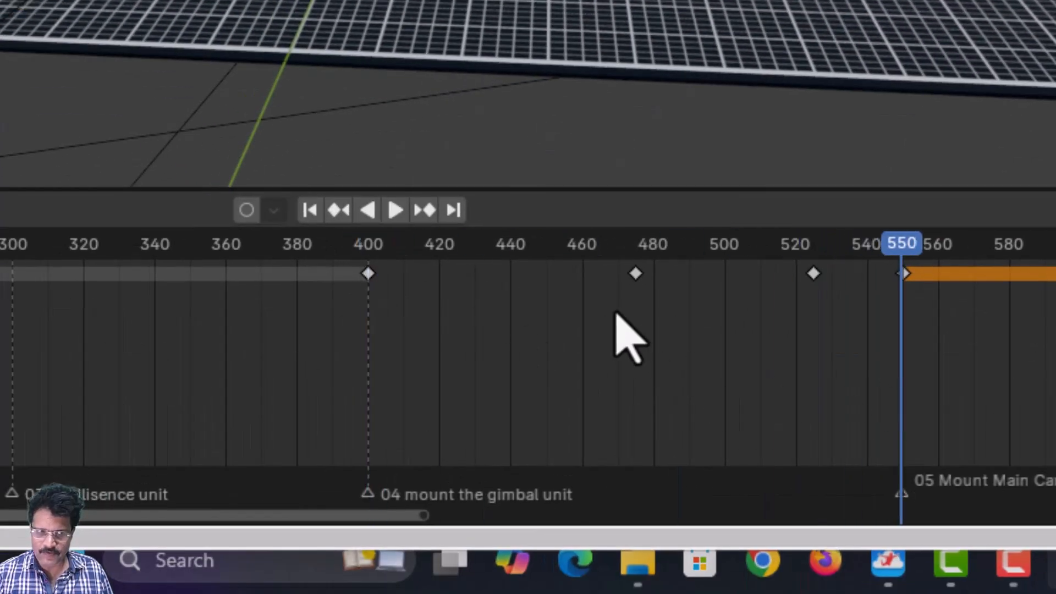
# - Return to frame 400 and examine the font_panel keyframes and step markers along the timeline up to frame 1350
pyautogui.click(368, 244)
pyautogui.moveTo(33, 424); pyautogui.dragTo(864, 365, button='middle')
pyautogui.moveTo(616, 379); pyautogui.dragTo(0, 377, button='middle')
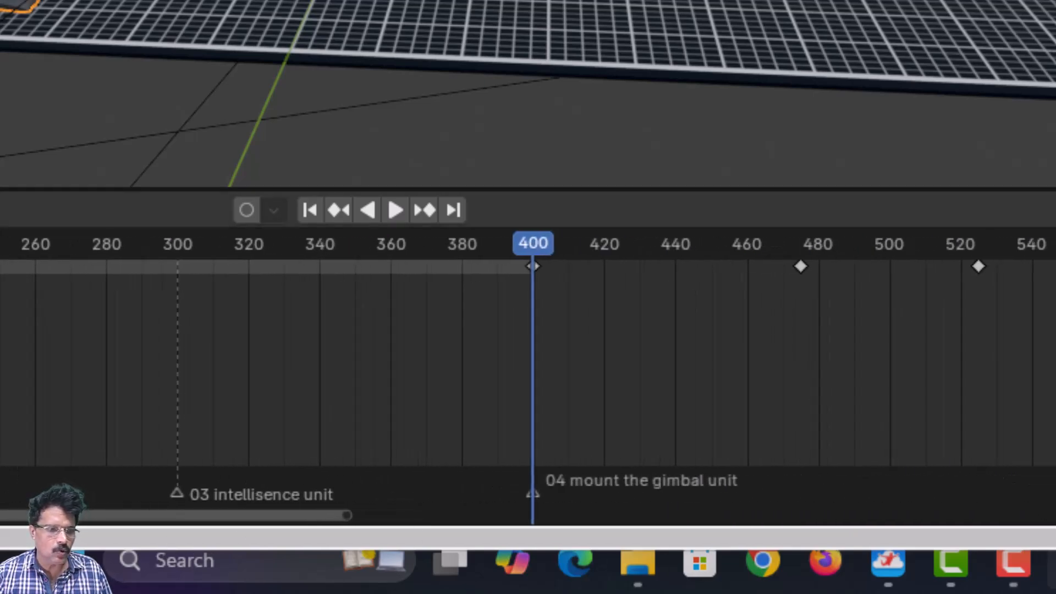
pyautogui.moveTo(1045, 376); pyautogui.dragTo(0, 377, button='middle')
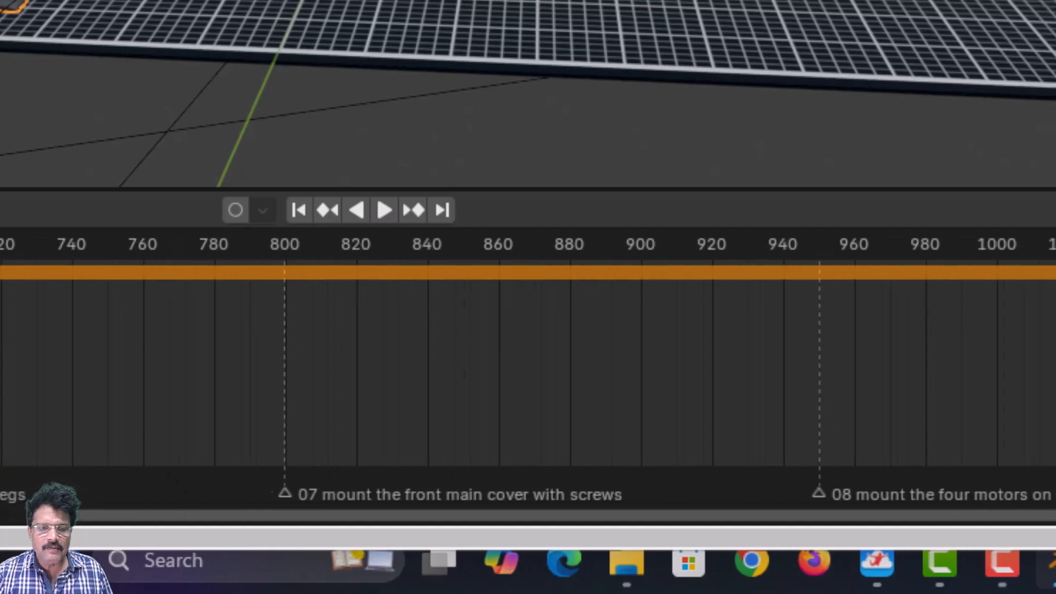
pyautogui.moveTo(757, 375); pyautogui.dragTo(635, 308, button='middle')
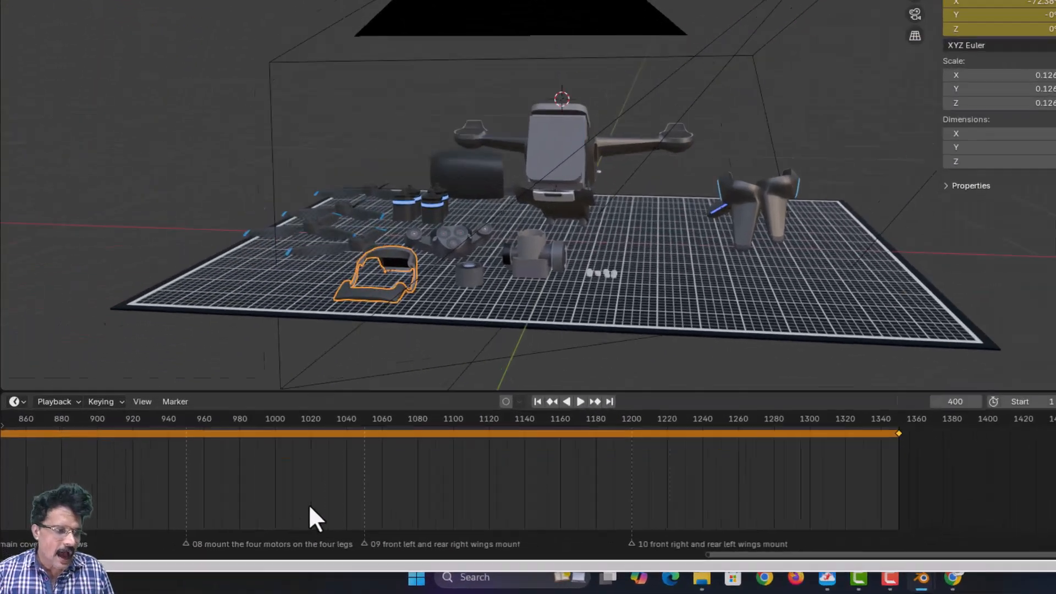
# - Play the 01 mount the mother boards segment from the timeline's start to the 02 battery_unit marker, and return to frame 1
pyautogui.moveTo(233, 523); pyautogui.dragTo(445, 511, button='middle')
pyautogui.moveTo(572, 363); pyautogui.dragTo(1055, 363, button='middle')
pyautogui.moveTo(684, 354); pyautogui.dragTo(1055, 373, button='middle')
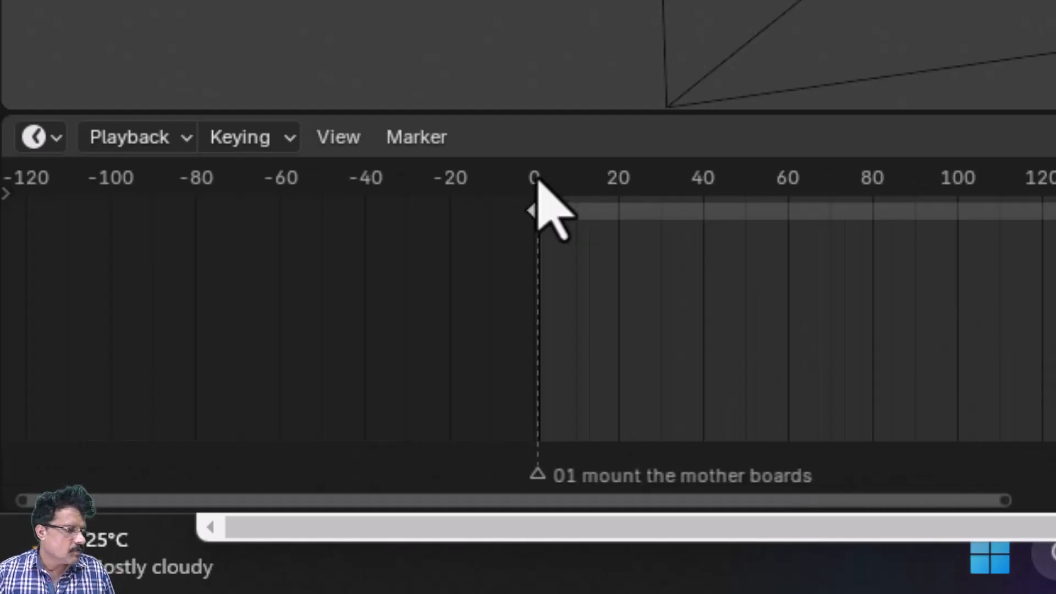
pyautogui.click(533, 179)
pyautogui.moveTo(532, 179); pyautogui.dragTo(1055, 320)
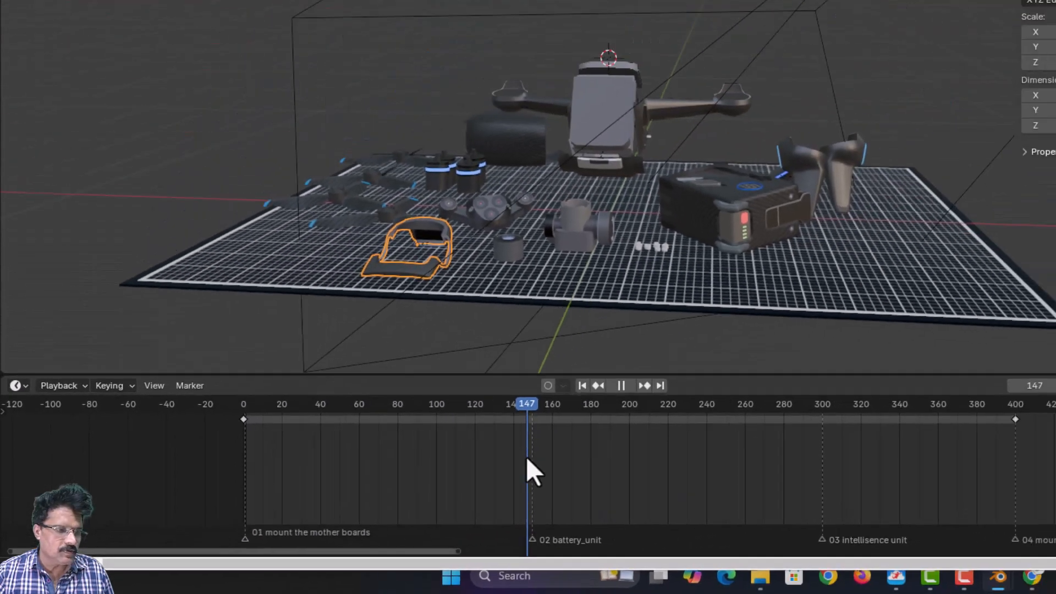
pyautogui.moveTo(527, 461); pyautogui.dragTo(232, 523)
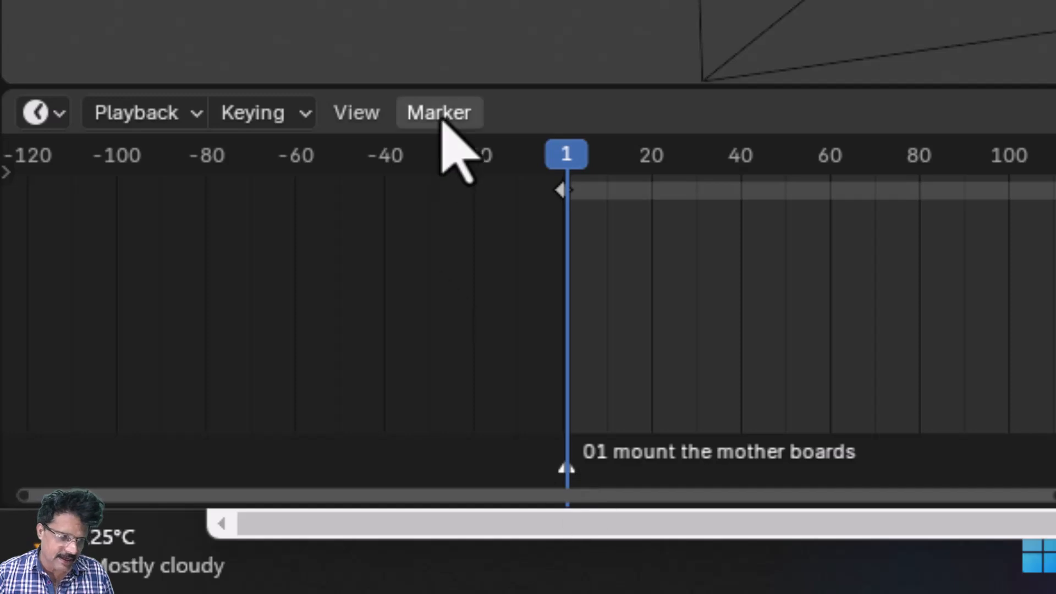
# - Review the 02 battery_unit segment on the timeline from frame 149 to the 03 intellisence unit marker
pyautogui.click(442, 118)
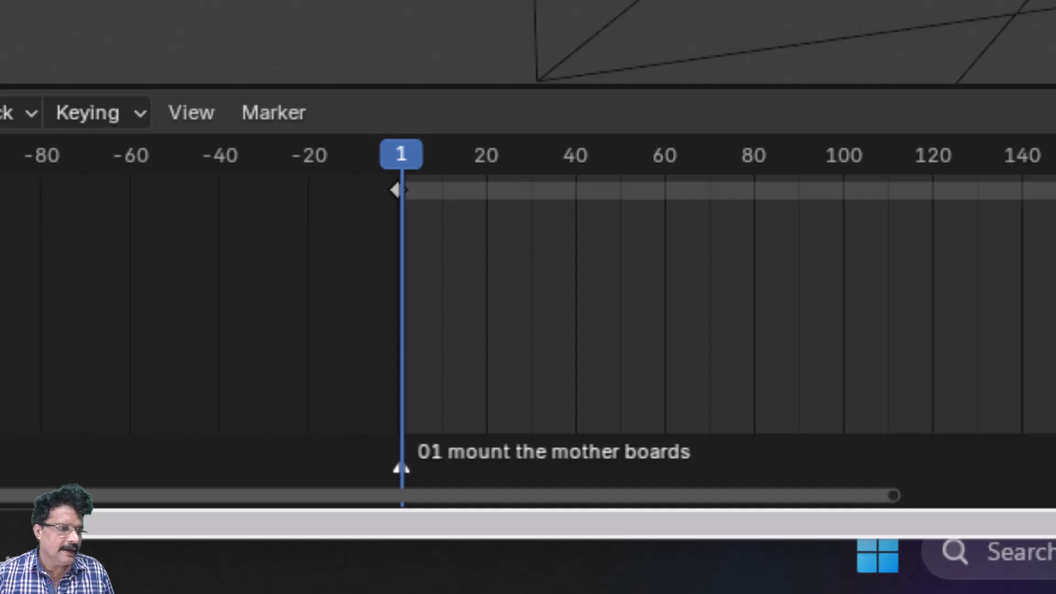
pyautogui.click(1055, 154)
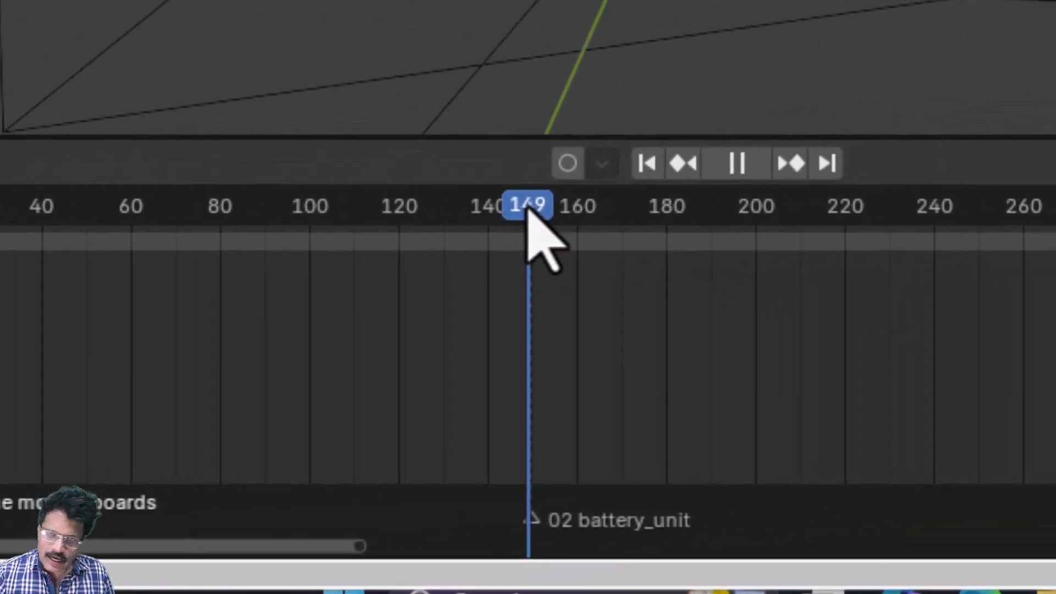
pyautogui.moveTo(527, 209); pyautogui.dragTo(784, 466)
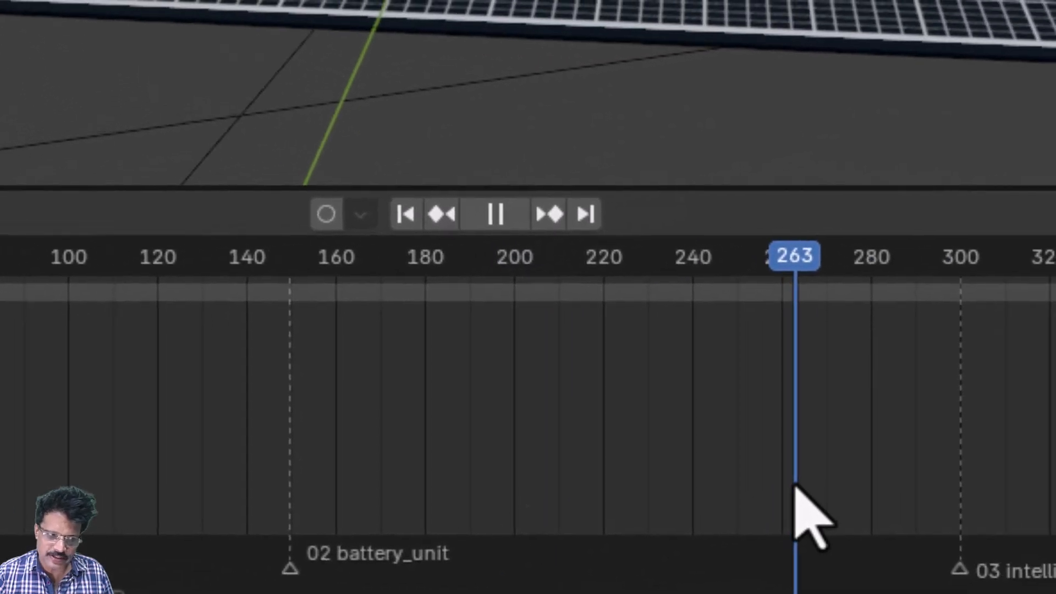
pyautogui.press('space')
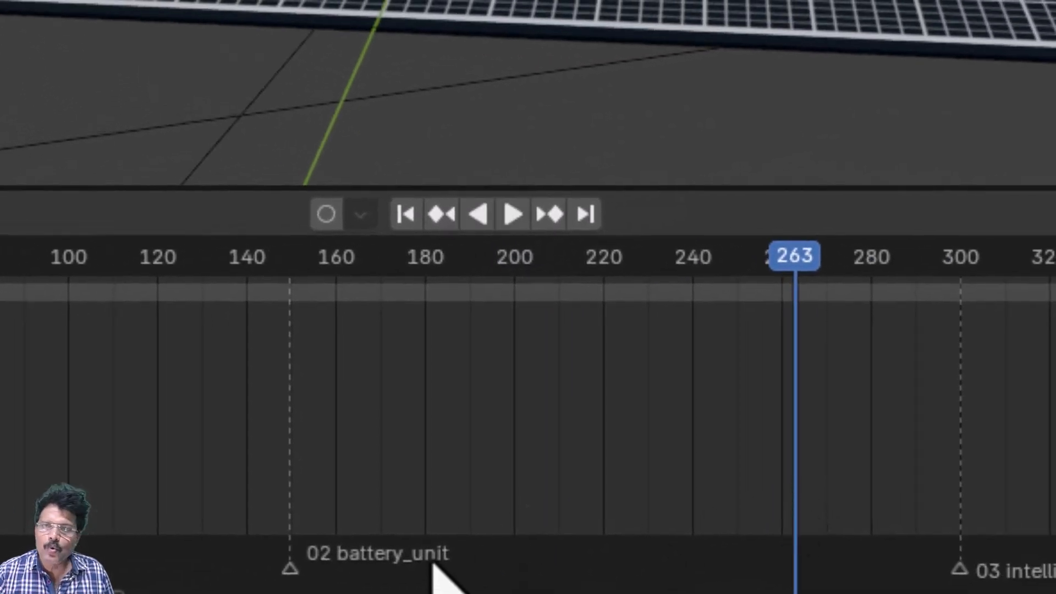
pyautogui.moveTo(547, 472); pyautogui.dragTo(189, 502, button='middle')
pyautogui.press('space')
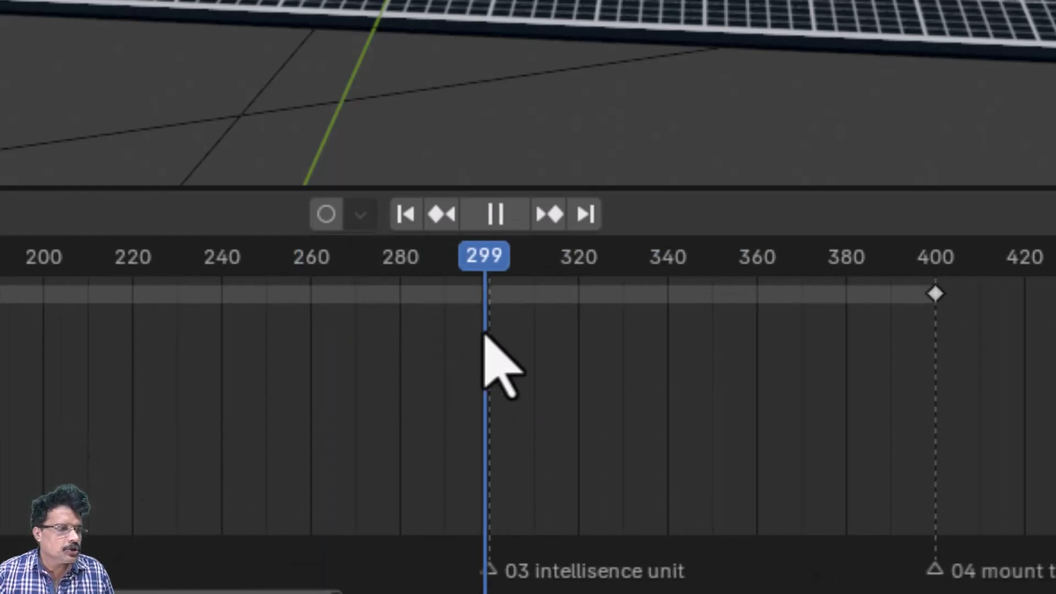
# - Scrub through the 03 intellisence unit segment and on from 04 mount the gimbal unit to the 08 four motors marker
pyautogui.moveTo(848, 405); pyautogui.dragTo(776, 498)
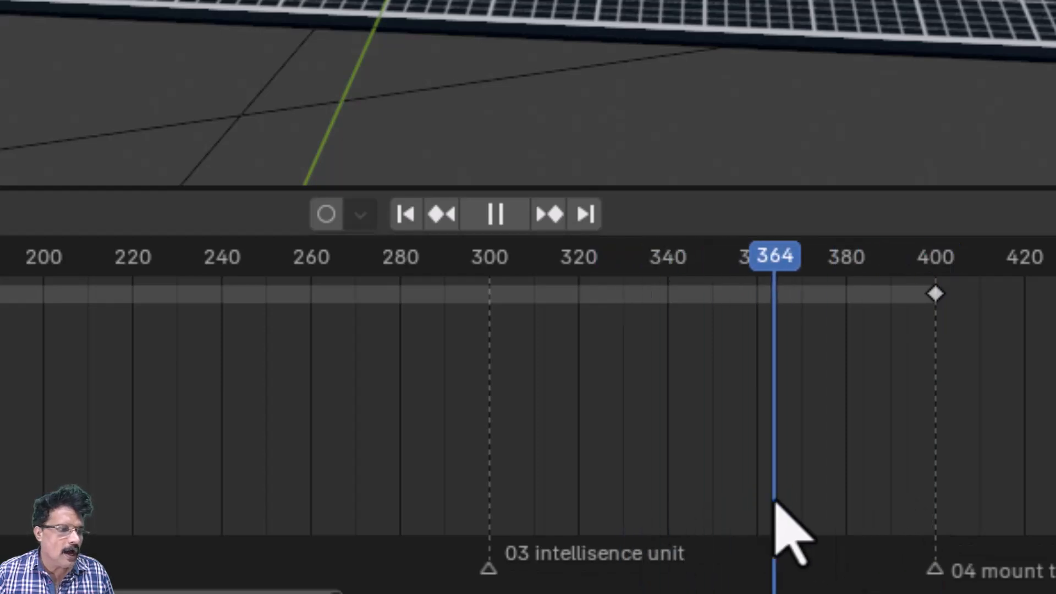
pyautogui.press('space')
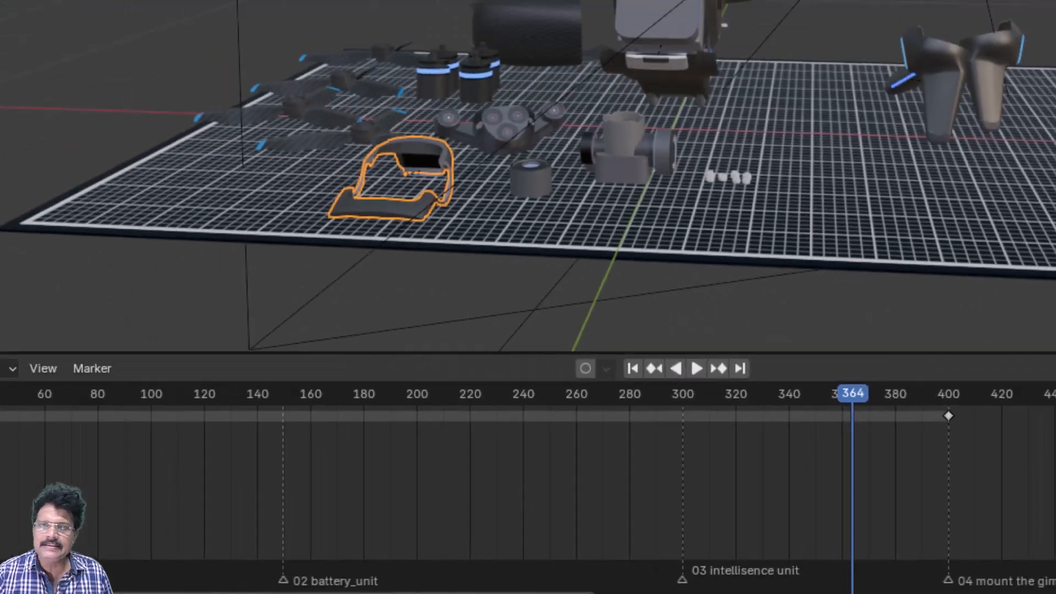
pyautogui.moveTo(1050, 514); pyautogui.dragTo(823, 506, button='middle')
pyautogui.press('space')
pyautogui.moveTo(617, 442); pyautogui.dragTo(678, 507)
pyautogui.press('space')
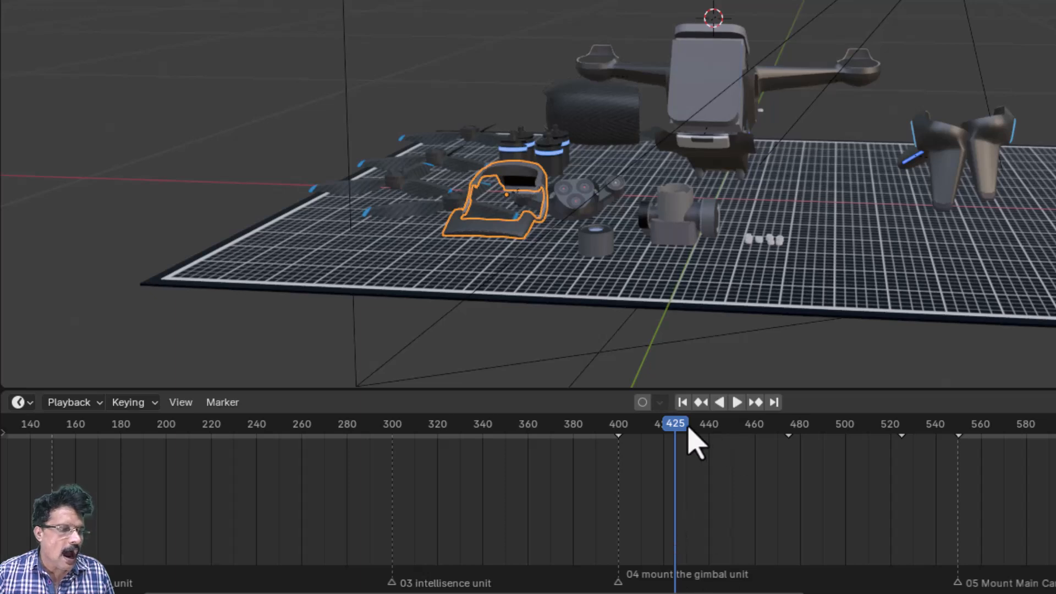
pyautogui.press('space')
pyautogui.moveTo(691, 439)
pyautogui.mouseDown()
pyautogui.moveTo(858, 462)
pyautogui.moveTo(254, 444)
pyautogui.moveTo(418, 476)
pyautogui.moveTo(396, 469)
pyautogui.moveTo(282, 488)
pyautogui.moveTo(313, 492)
pyautogui.moveTo(732, 494)
pyautogui.moveTo(568, 512)
pyautogui.moveTo(561, 507)
pyautogui.moveTo(623, 500)
pyautogui.moveTo(1036, 499)
pyautogui.moveTo(1006, 538)
pyautogui.moveTo(777, 542)
pyautogui.mouseUp()
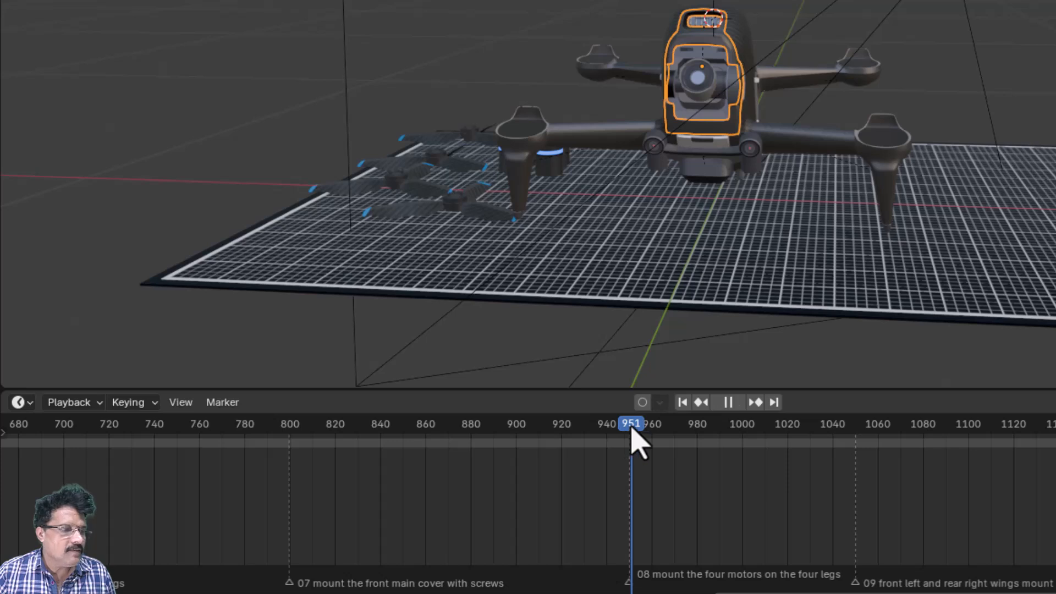
# - Scrub through the motor and wing mounting segments 08 to 10, finishing at frame 1299
pyautogui.moveTo(632, 431); pyautogui.dragTo(852, 498)
pyautogui.moveTo(852, 498); pyautogui.dragTo(691, 537, button='middle')
pyautogui.press('space')
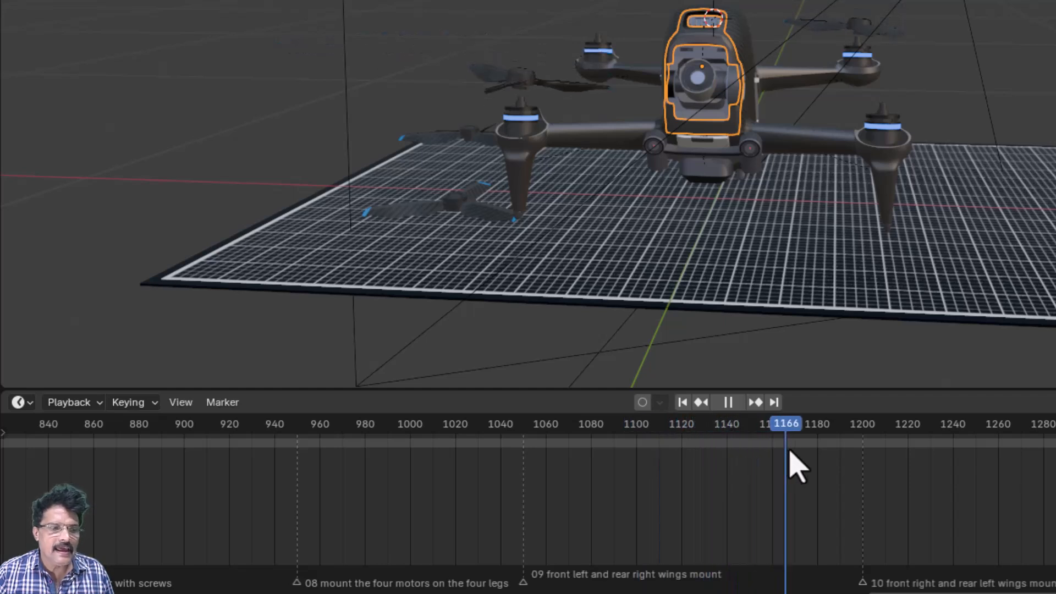
pyautogui.moveTo(820, 450)
pyautogui.mouseDown()
pyautogui.moveTo(882, 448)
pyautogui.moveTo(757, 454)
pyautogui.moveTo(813, 456)
pyautogui.mouseUp()
pyautogui.moveTo(828, 462); pyautogui.dragTo(729, 457, button='middle')
pyautogui.moveTo(762, 428); pyautogui.dragTo(990, 477)
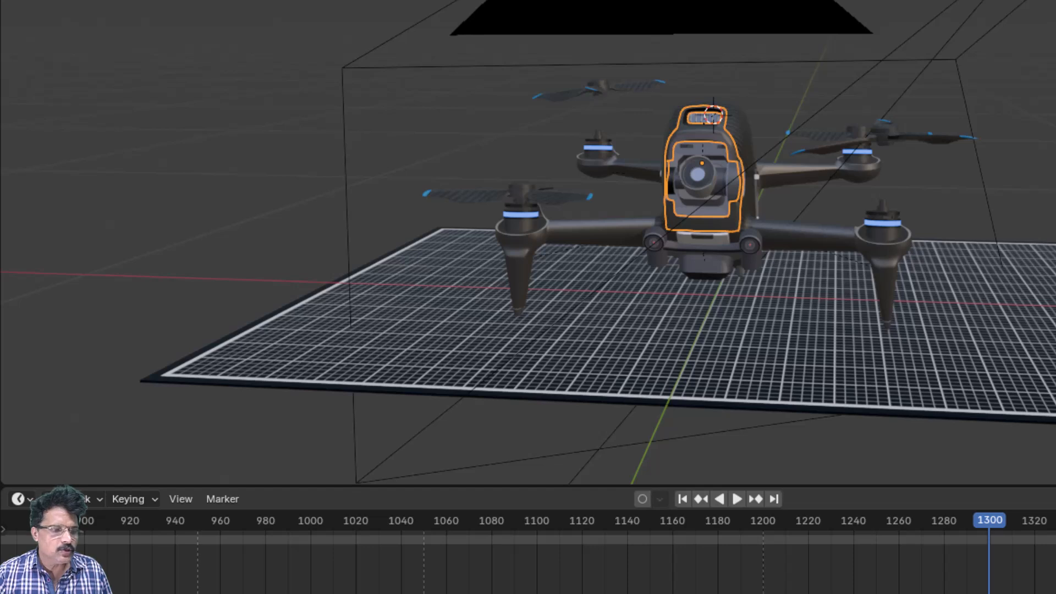
pyautogui.moveTo(994, 542); pyautogui.dragTo(1053, 543)
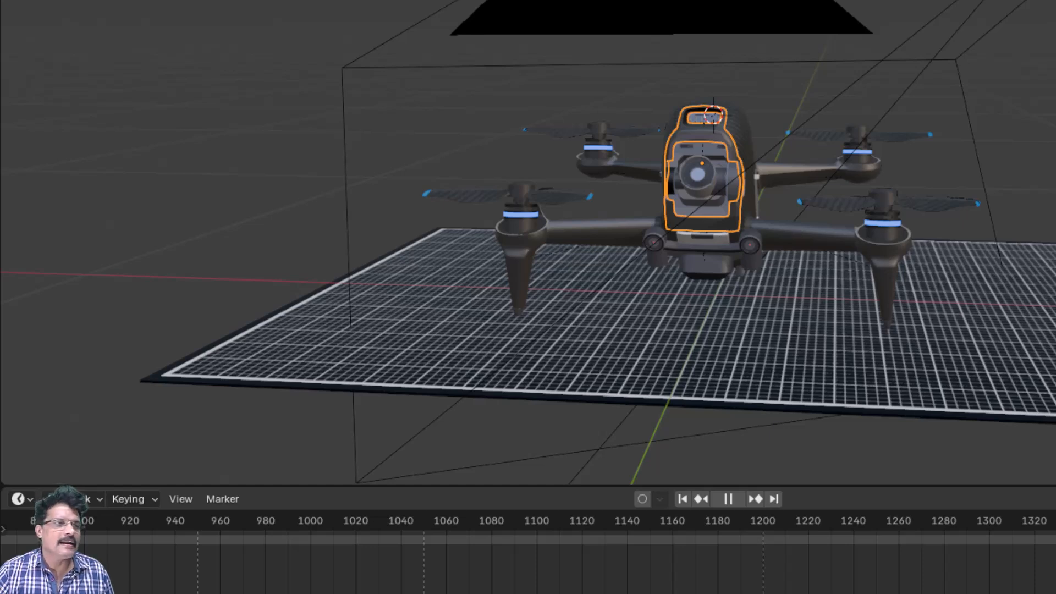
pyautogui.moveTo(1053, 542); pyautogui.dragTo(989, 558)
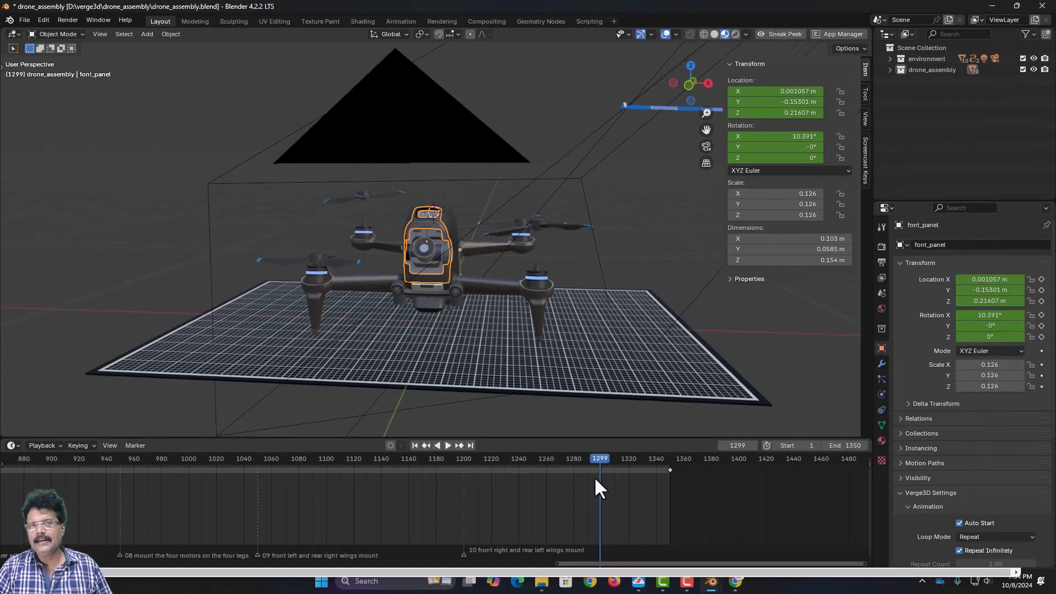
# - Enable LZMA Compression and Compress Textures in the scene's Verge3D render settings
pyautogui.click(878, 246)
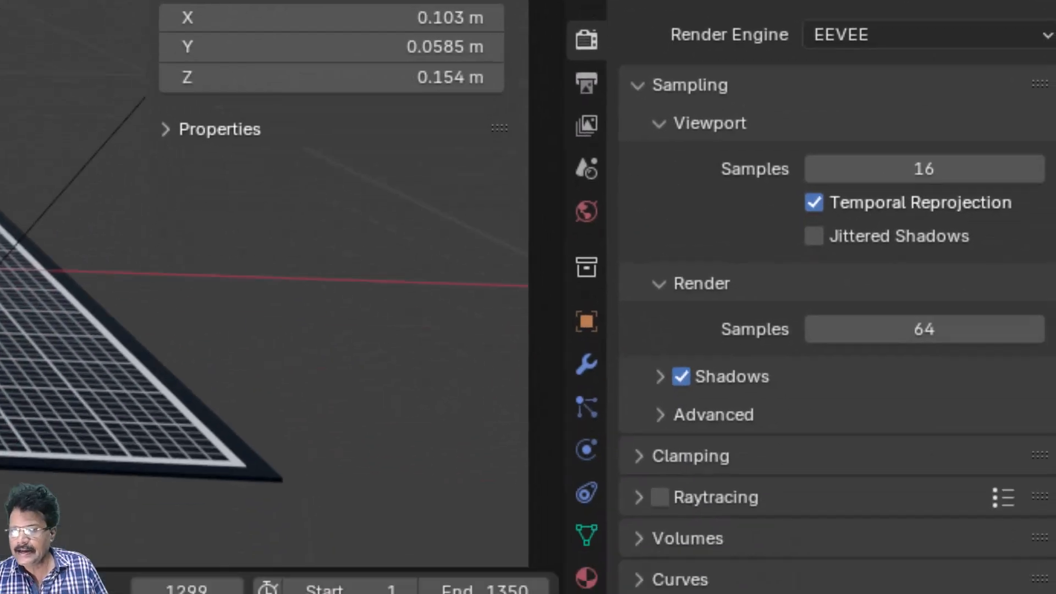
pyautogui.scroll(-4, 851, 440)
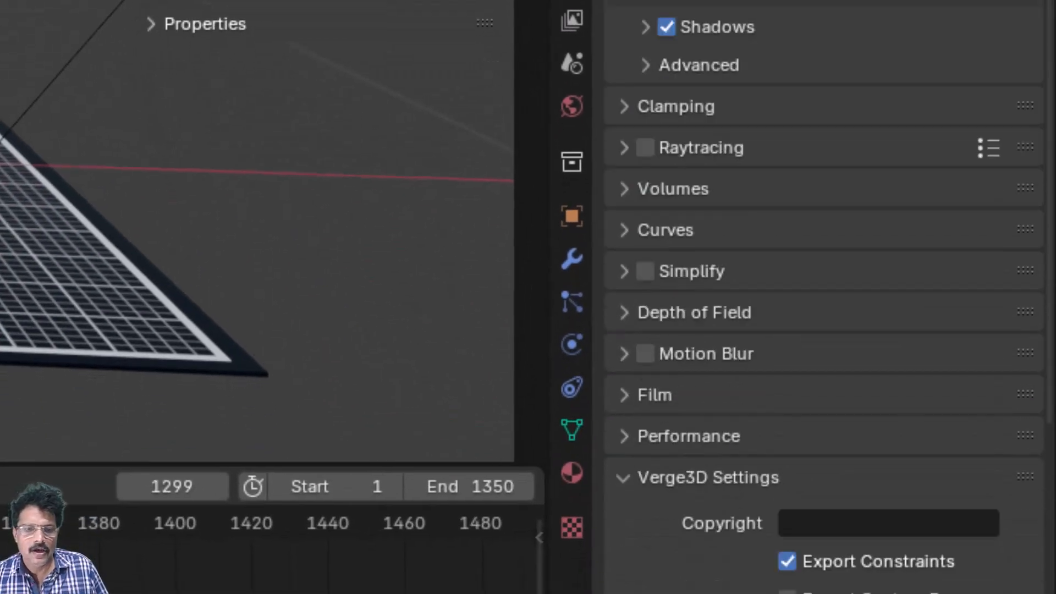
pyautogui.scroll(-2, 823, 385)
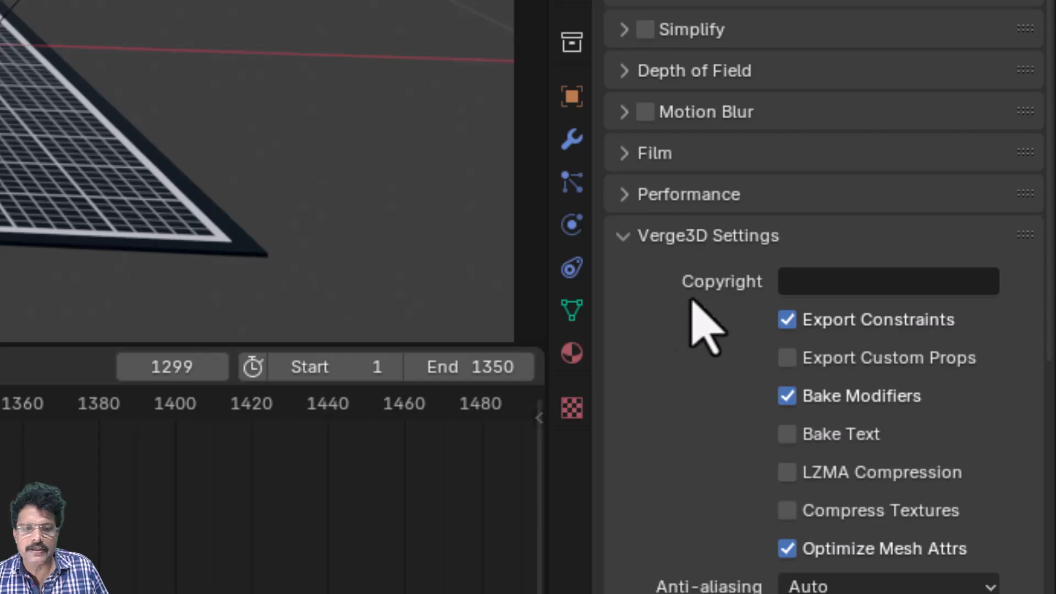
pyautogui.scroll(-4, 715, 429)
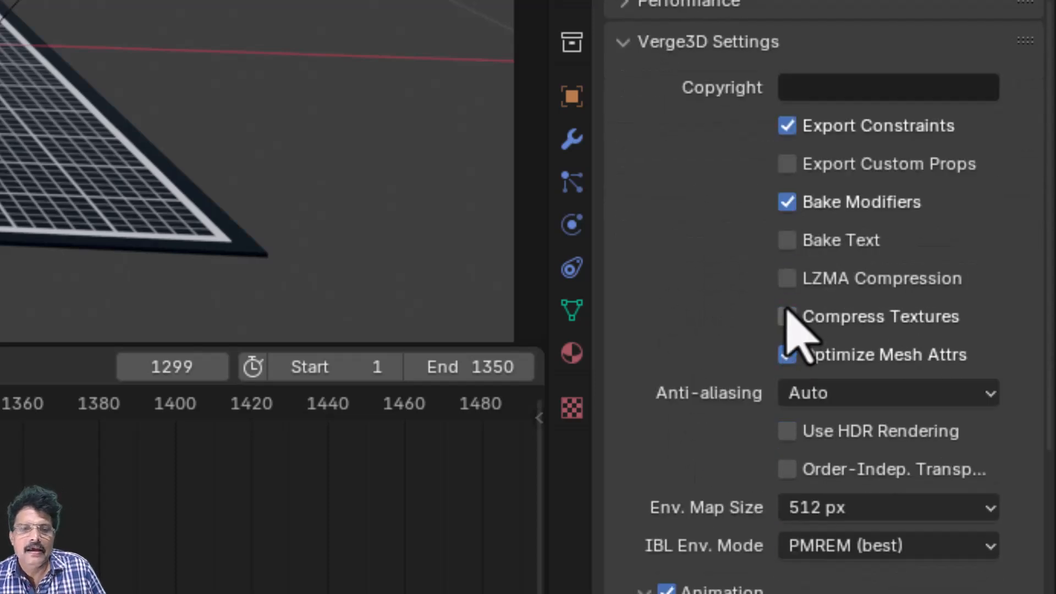
pyautogui.click(786, 278)
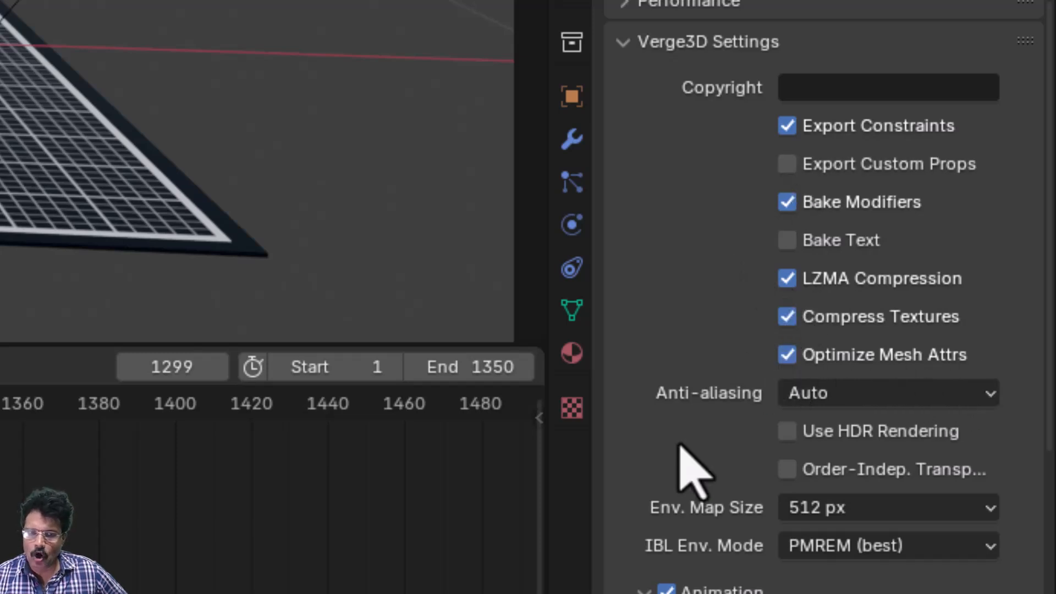
# - Enable Ambient Occlusion in the scene's Verge3D render settings
pyautogui.scroll(-10, 680, 445)
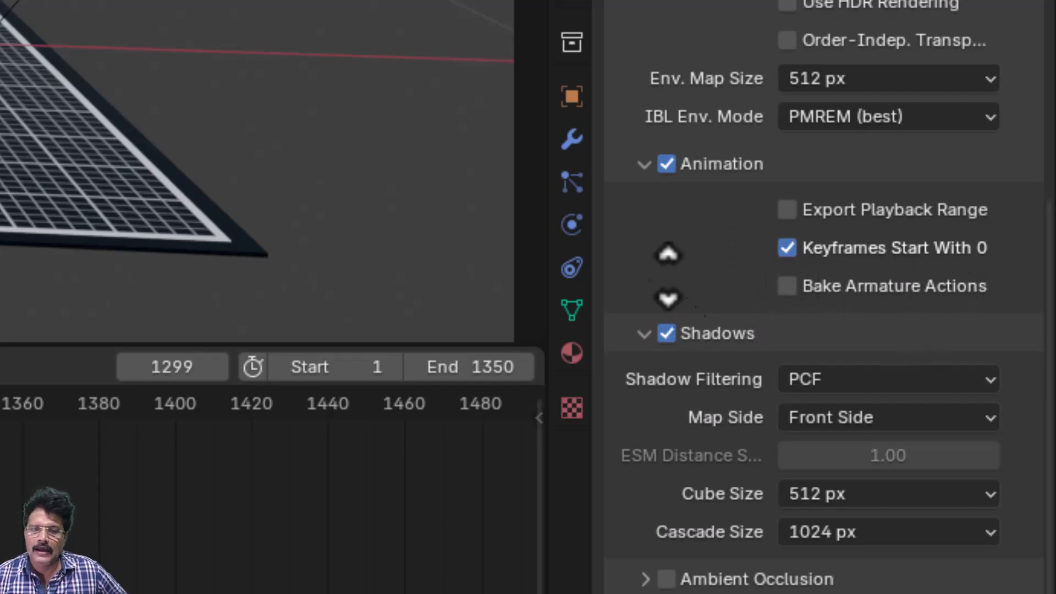
pyautogui.moveTo(672, 289); pyautogui.dragTo(644, 128, button='middle')
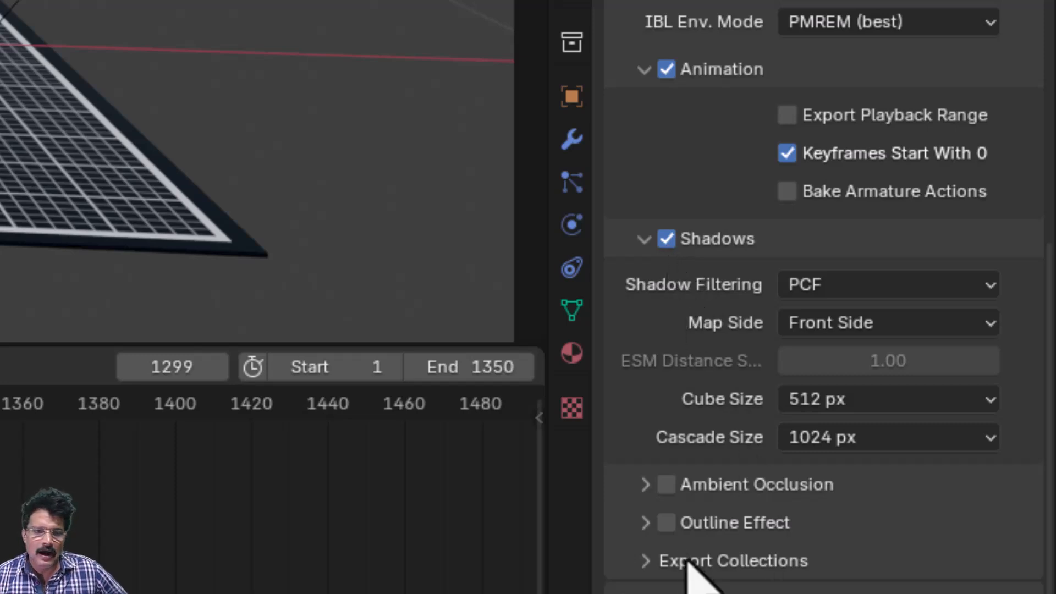
pyautogui.click(680, 487)
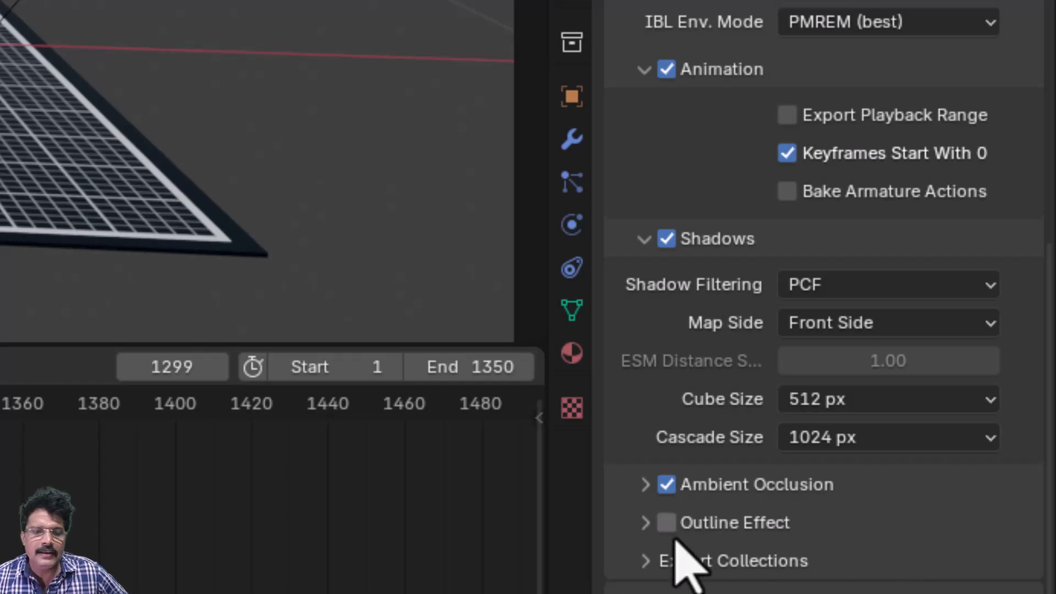
pyautogui.scroll(10, 743, 554)
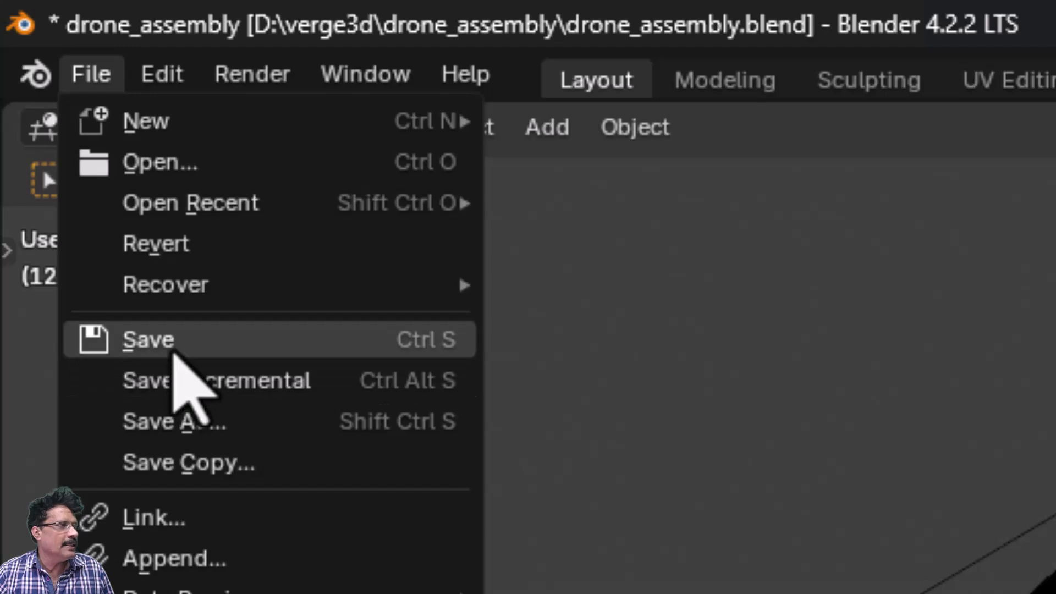
# - Save the Blender file and export the scene as Verge3D glTF, overwriting drone_assembly.gltf
pyautogui.click(55, 114)
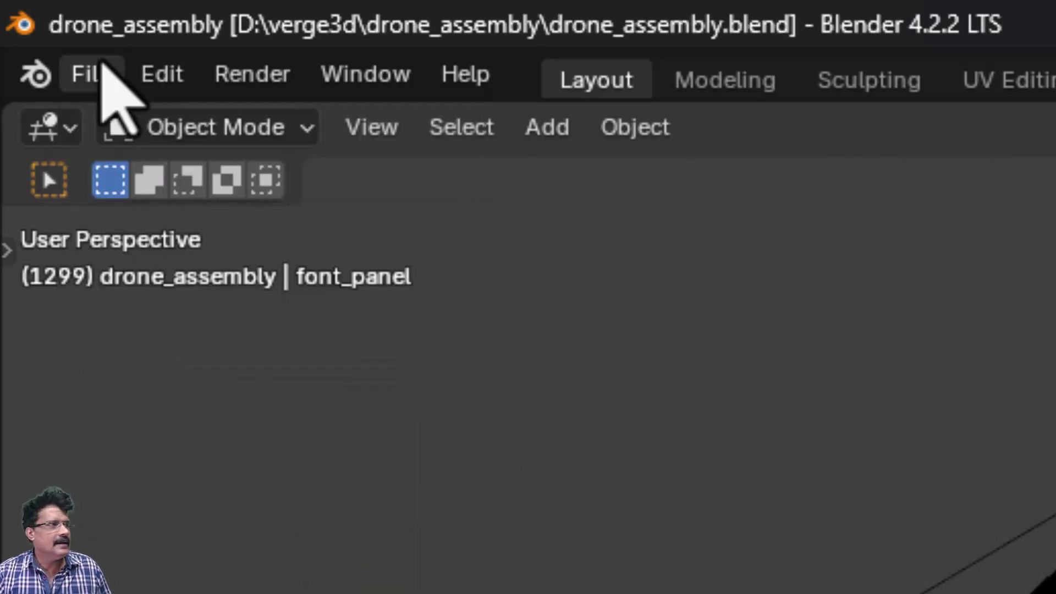
pyautogui.click(98, 75)
pyautogui.moveTo(202, 366)
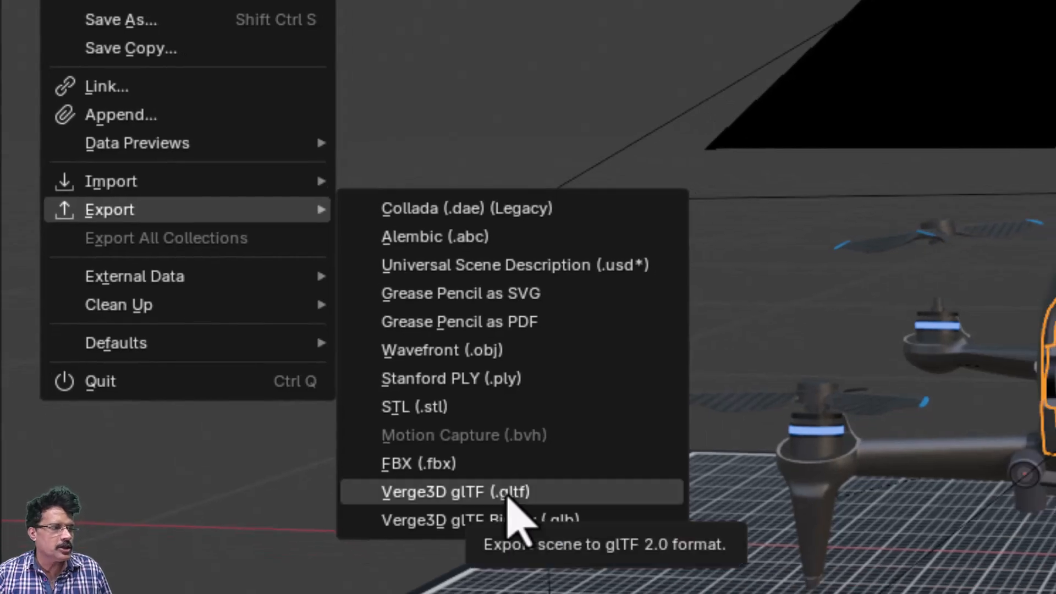
pyautogui.click(508, 496)
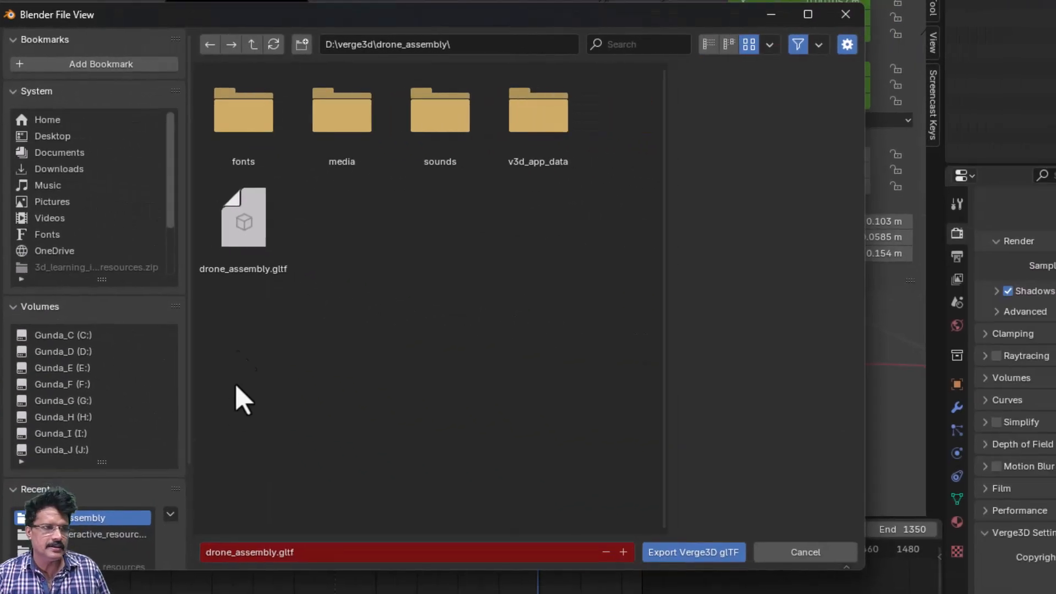
pyautogui.click(246, 225)
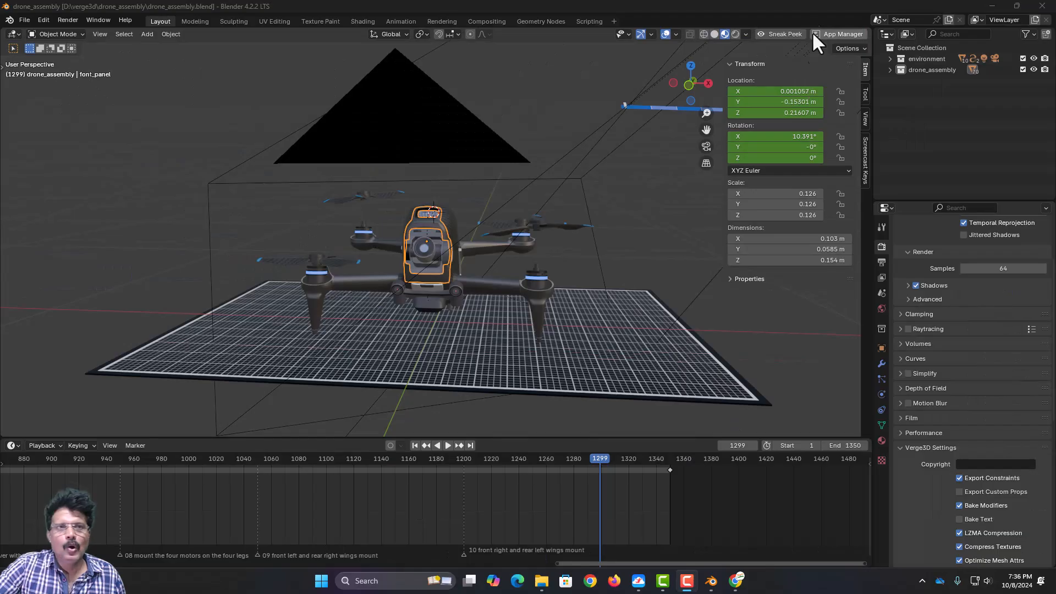
# - Run the Drone Assembly app from the Verge3D App Manager to check the exported scene, and switch back to Blender
pyautogui.click(825, 35)
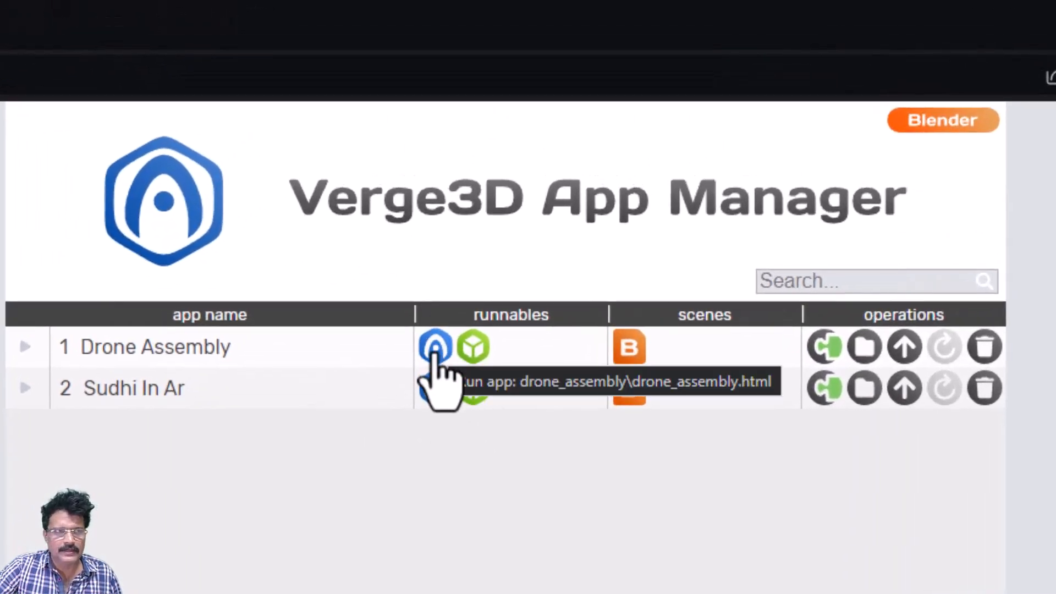
pyautogui.click(434, 348)
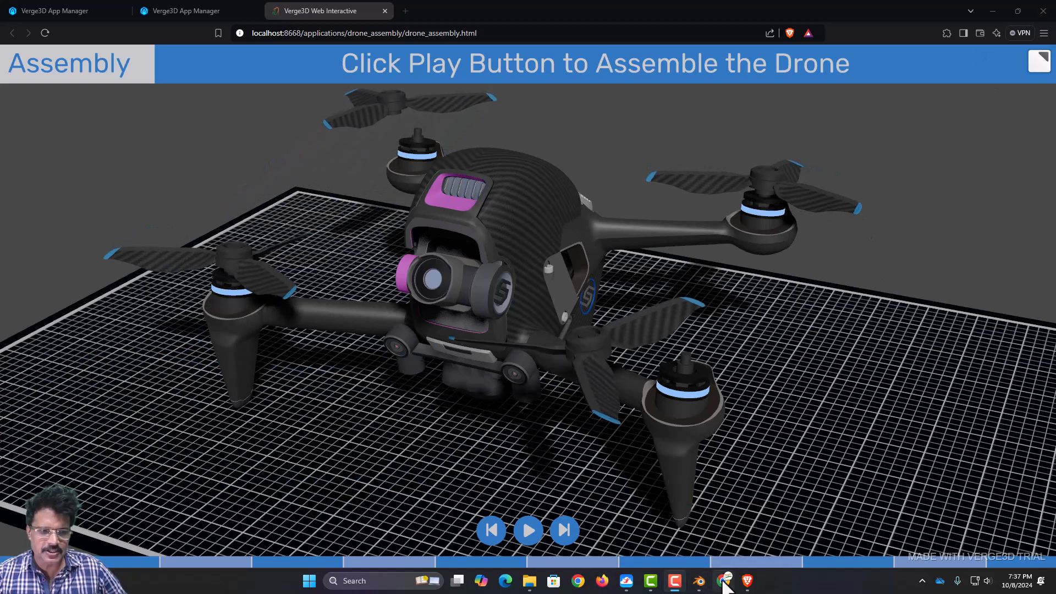
pyautogui.moveTo(698, 581)
pyautogui.click(726, 536)
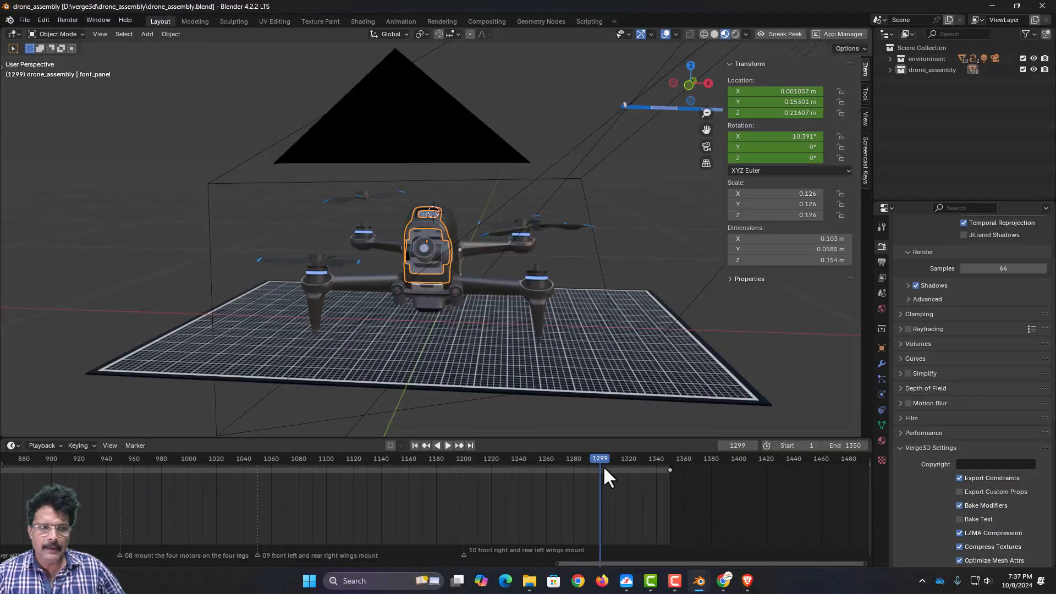
# - Move the timeline back to frame 412, in the 04 mount the gimbal unit segment
pyautogui.moveTo(600, 461); pyautogui.dragTo(11, 476)
pyautogui.press('space')
pyautogui.press('space')
pyautogui.moveTo(22, 483); pyautogui.dragTo(672, 532, button='middle')
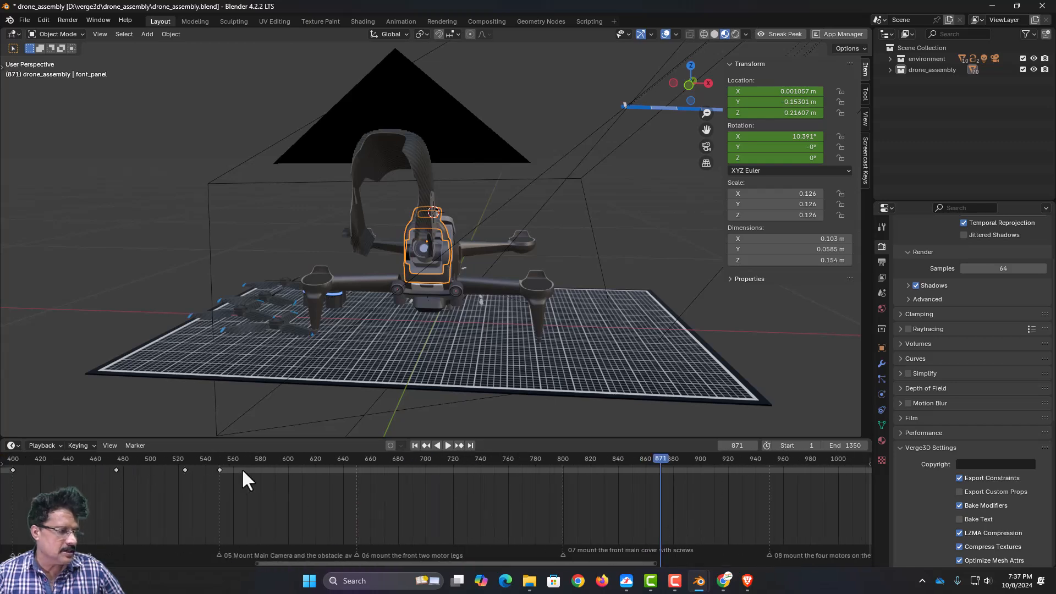
pyautogui.click(29, 470)
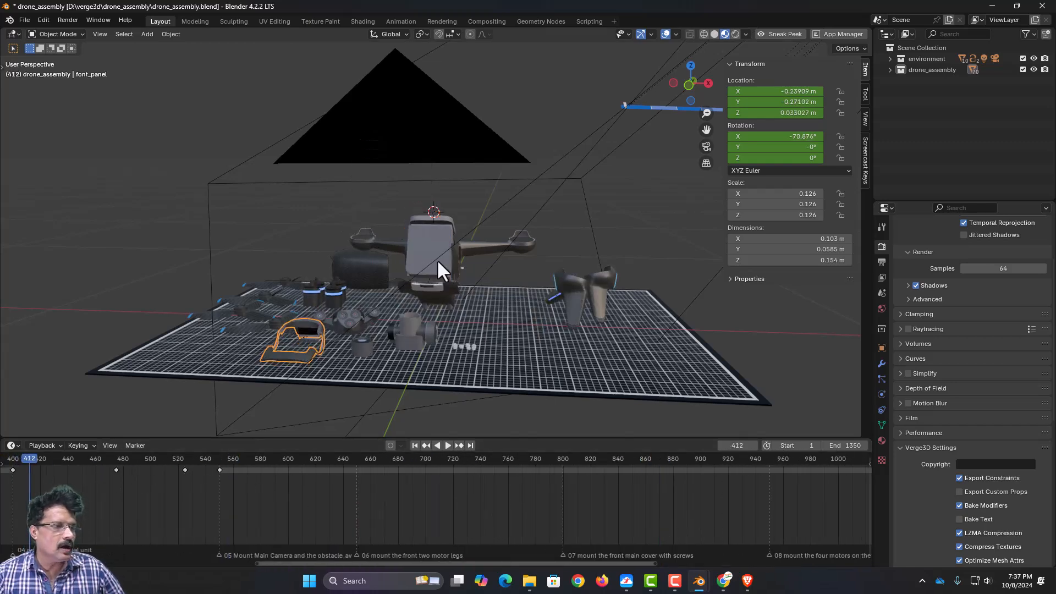
# - Select the gimbal's left cover among the disassembled parts and open its material settings
pyautogui.moveTo(431, 258); pyautogui.dragTo(401, 320, button='middle')
pyautogui.scroll(3, 404, 290)
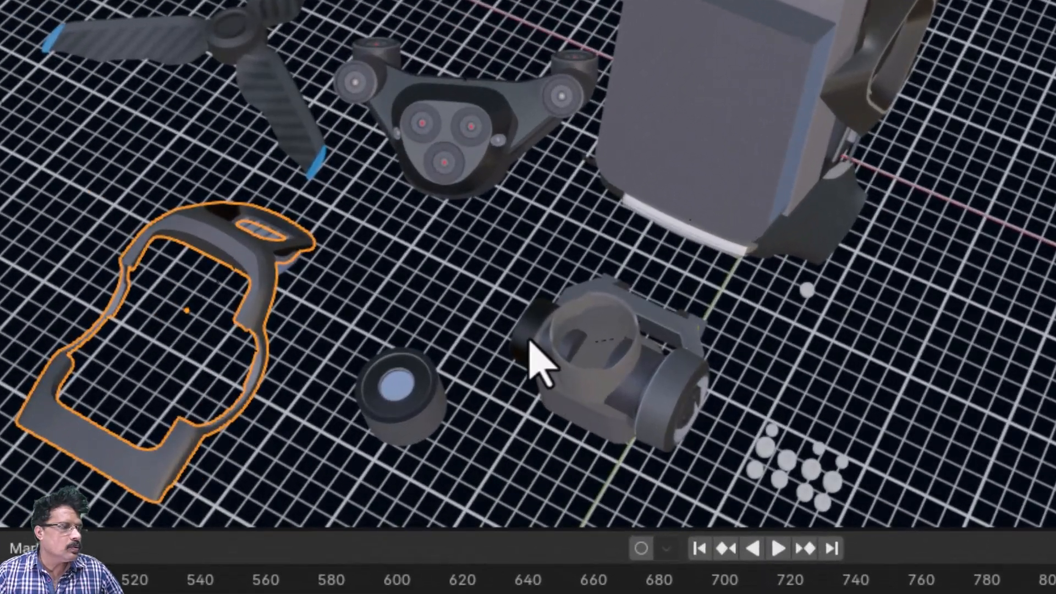
pyautogui.click(529, 344)
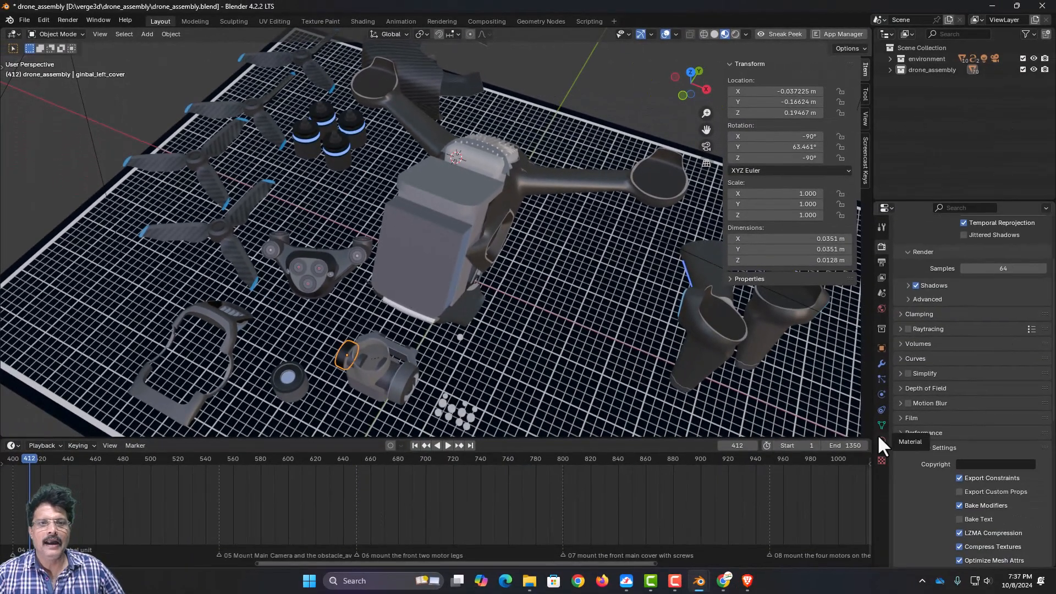
pyautogui.scroll(5, 939, 329)
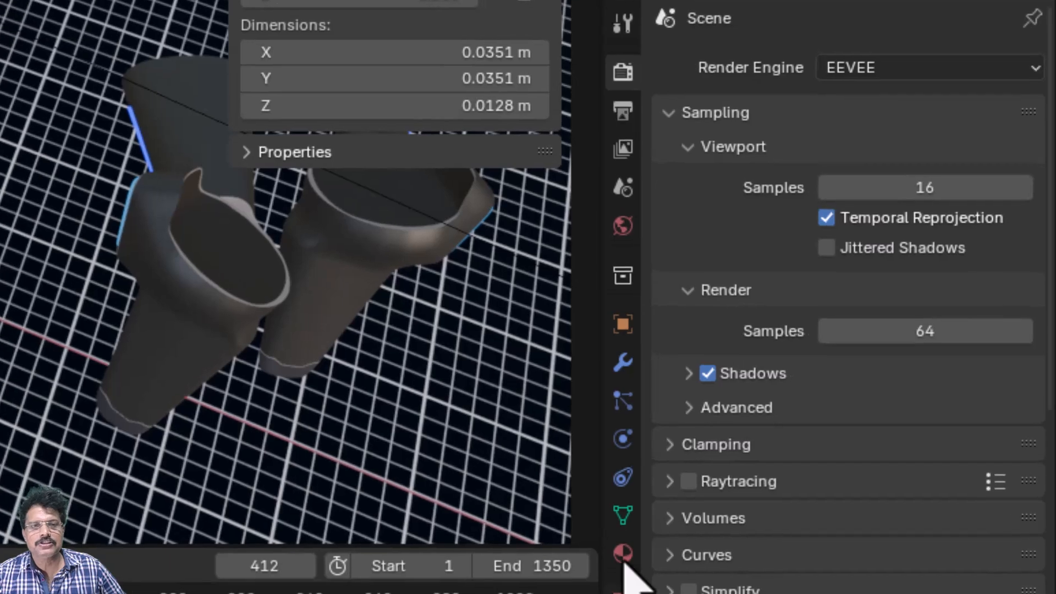
pyautogui.click(882, 440)
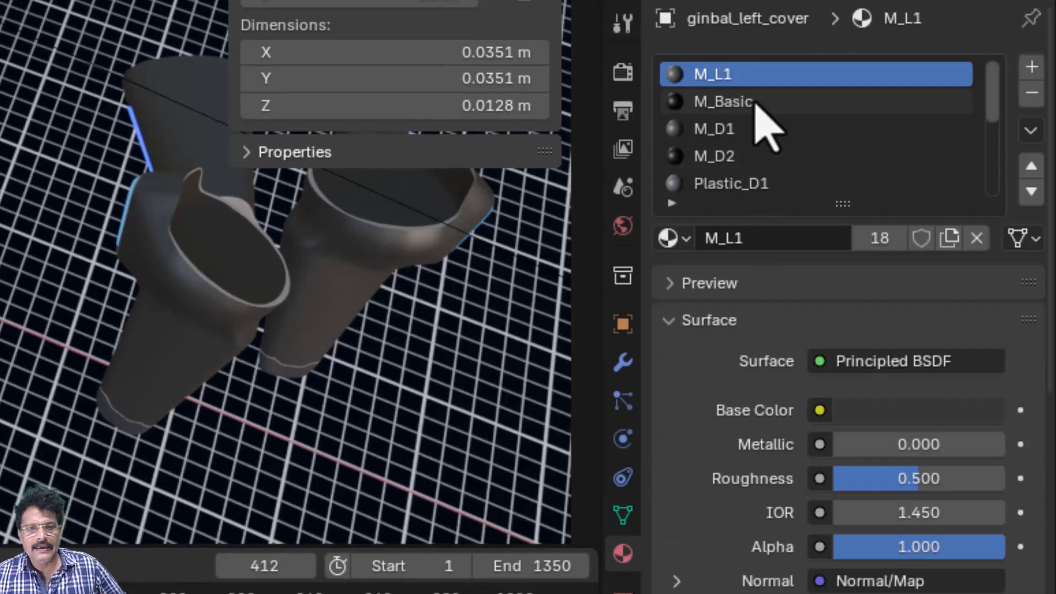
# - Remove the M_Basic material slot from both the gimbal's left cover and the front panel
pyautogui.click(729, 104)
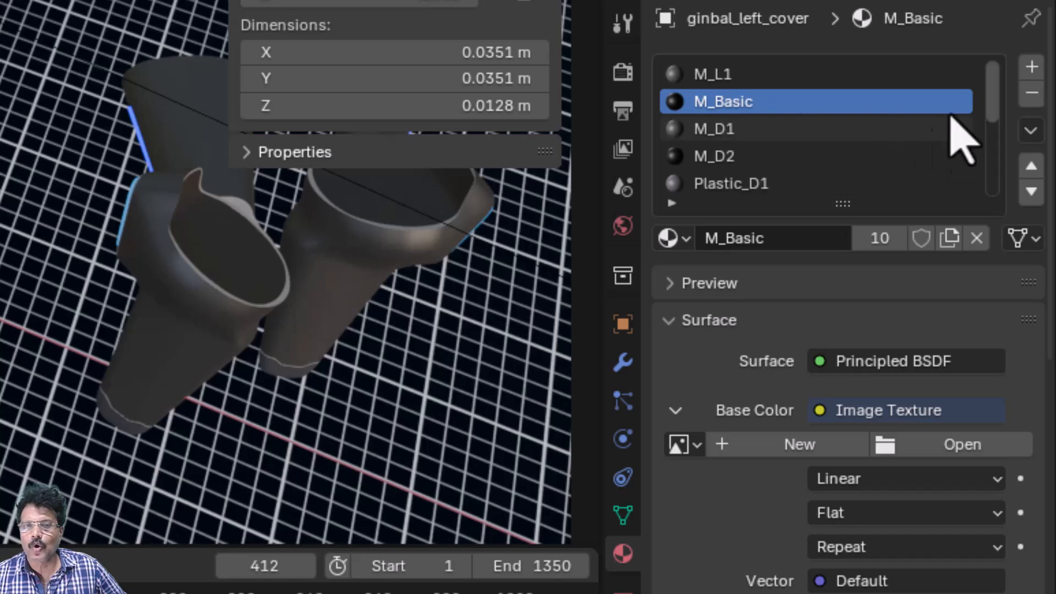
pyautogui.click(1032, 94)
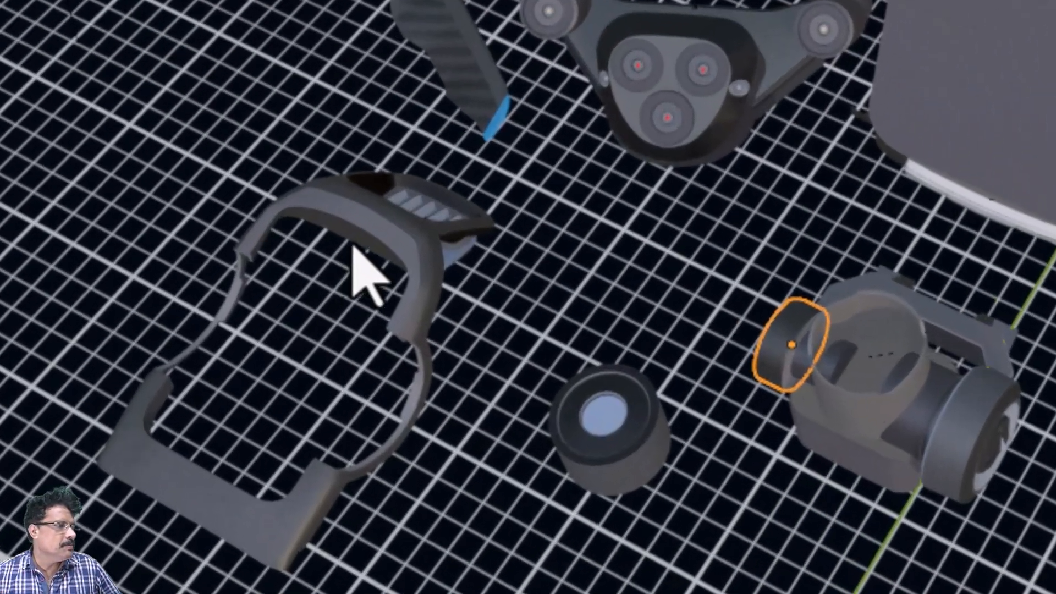
pyautogui.click(380, 244)
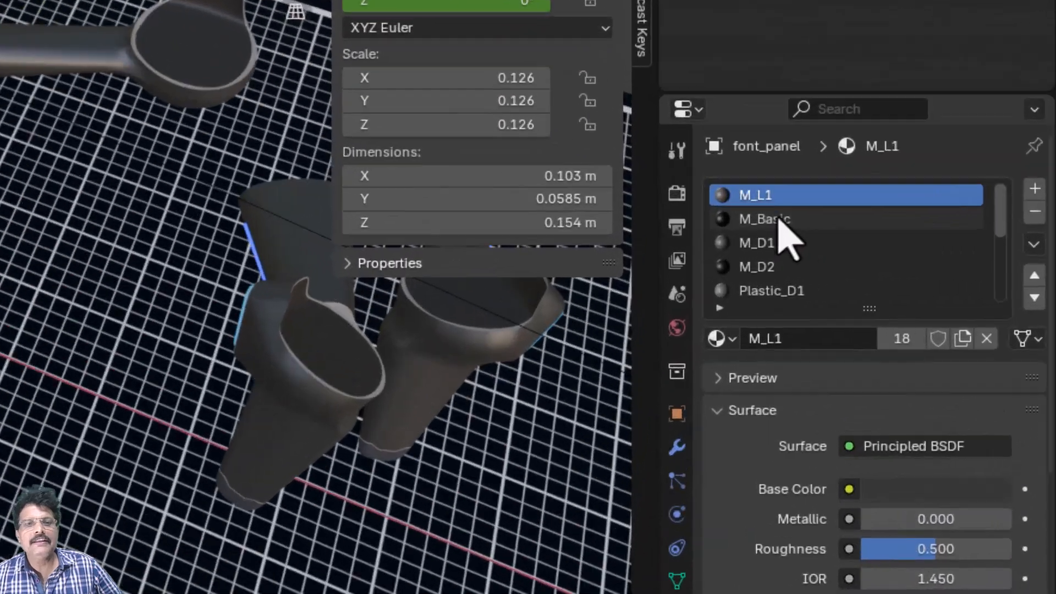
pyautogui.click(930, 258)
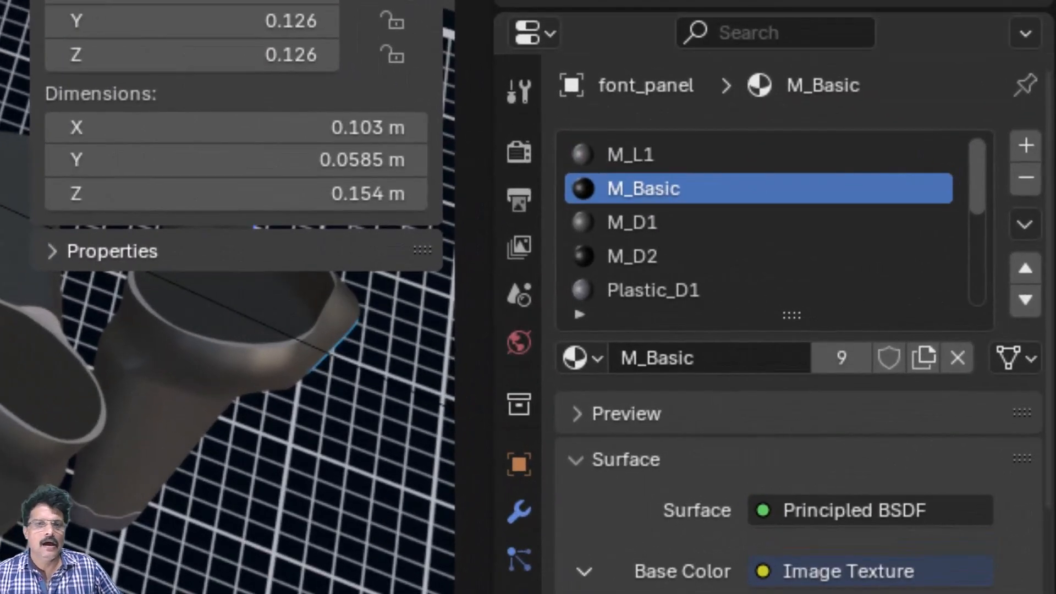
pyautogui.click(1026, 177)
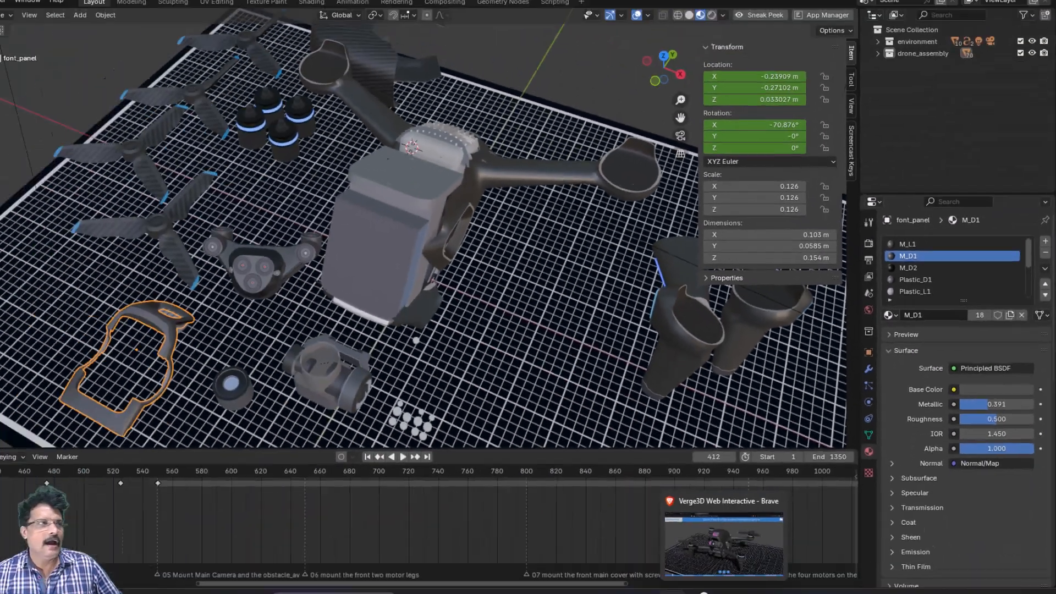
# - Save the Blender file with the material changes and export the scene again as Verge3D glTF (.gltf)
pyautogui.click(24, 20)
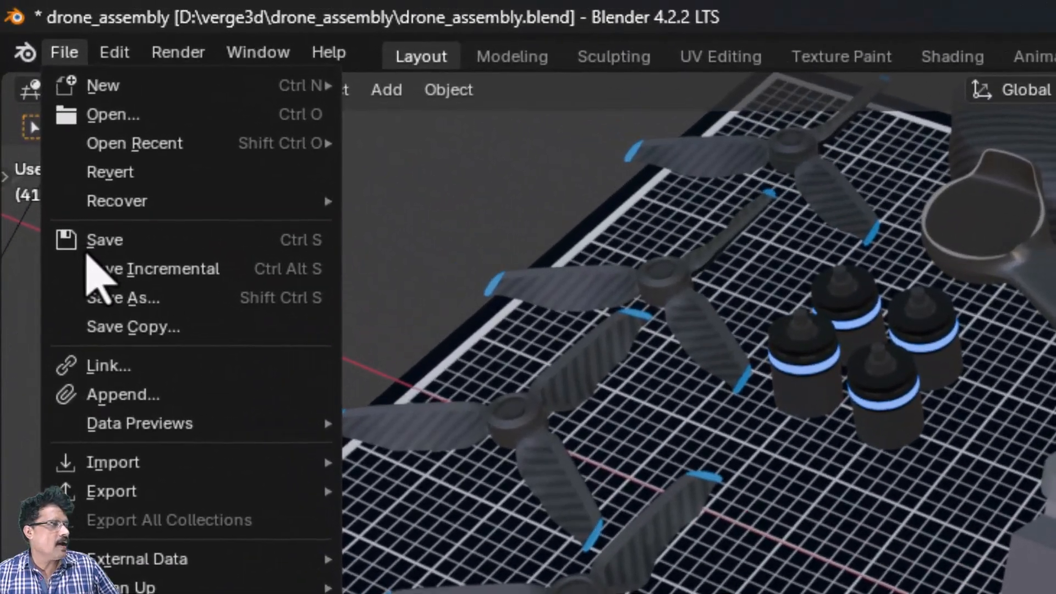
pyautogui.click(36, 91)
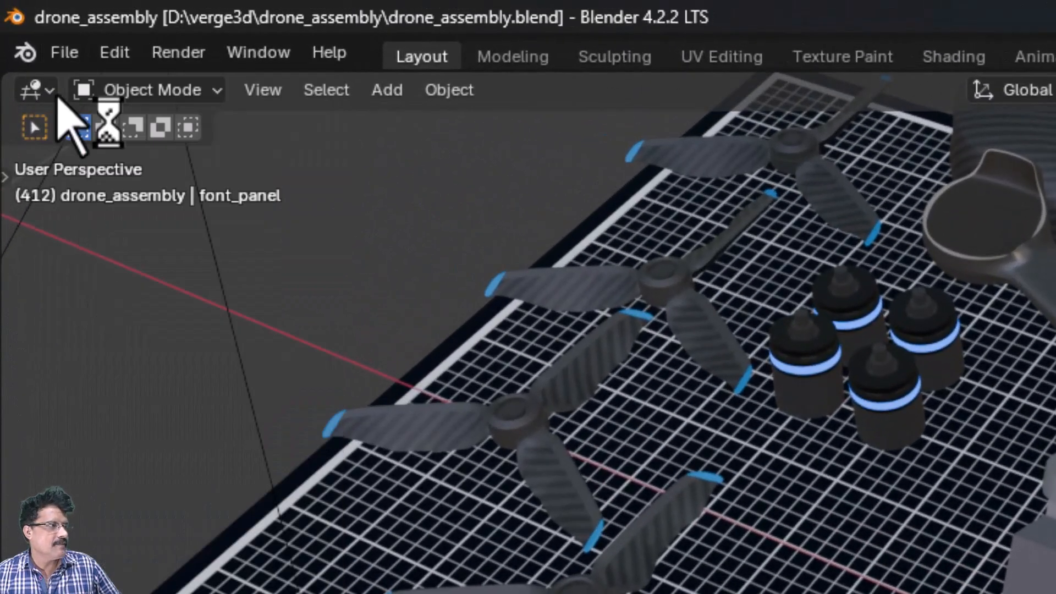
pyautogui.click(63, 53)
pyautogui.moveTo(195, 586)
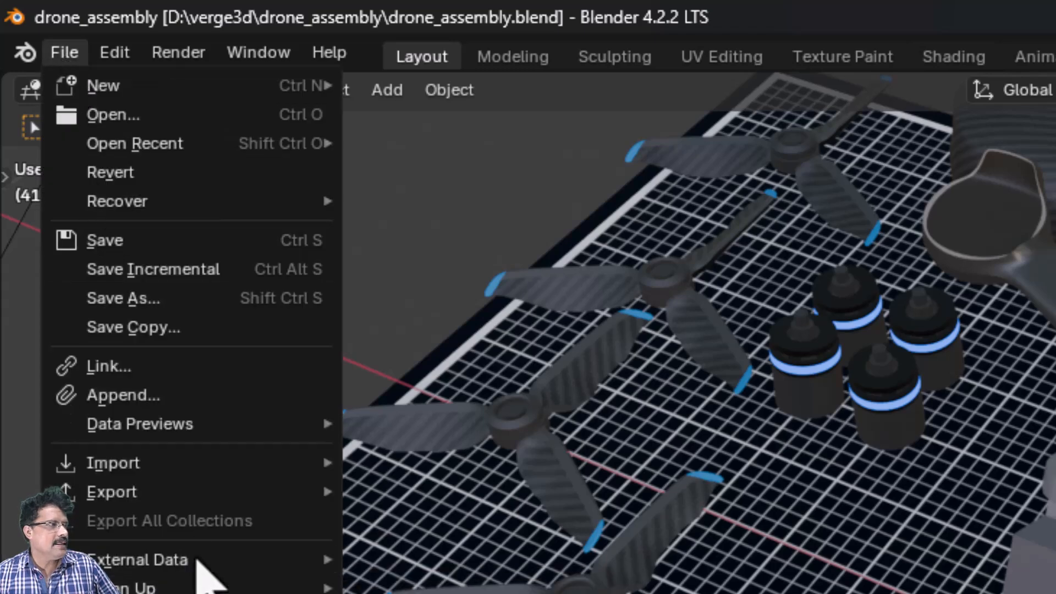
pyautogui.moveTo(198, 493)
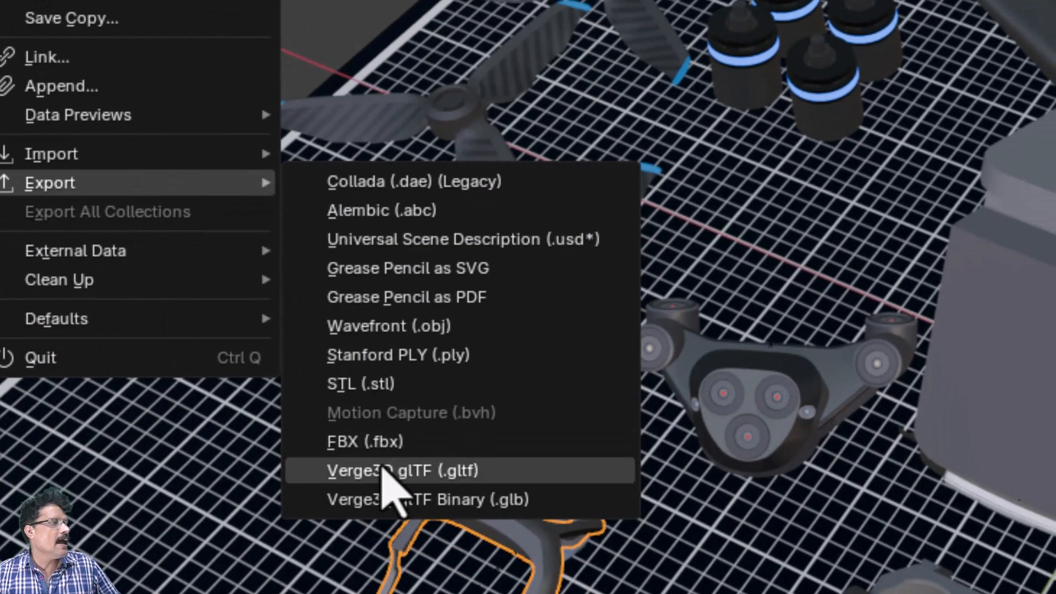
pyautogui.click(382, 467)
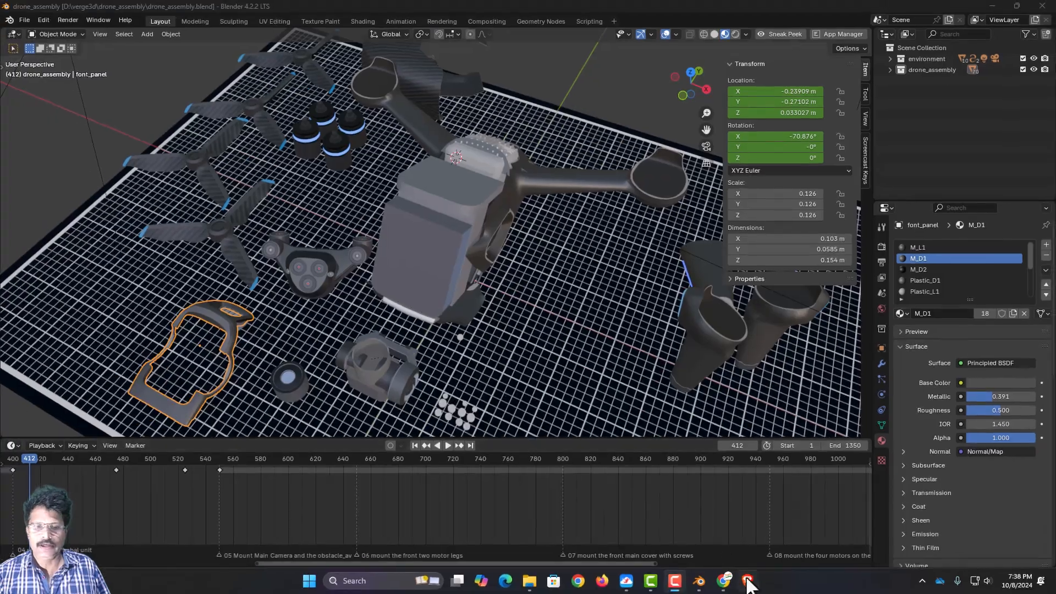
# - Switch to the Brave browser, close the old drone app page and relaunch Drone Assembly from the Verge3D App Manager
pyautogui.click(748, 582)
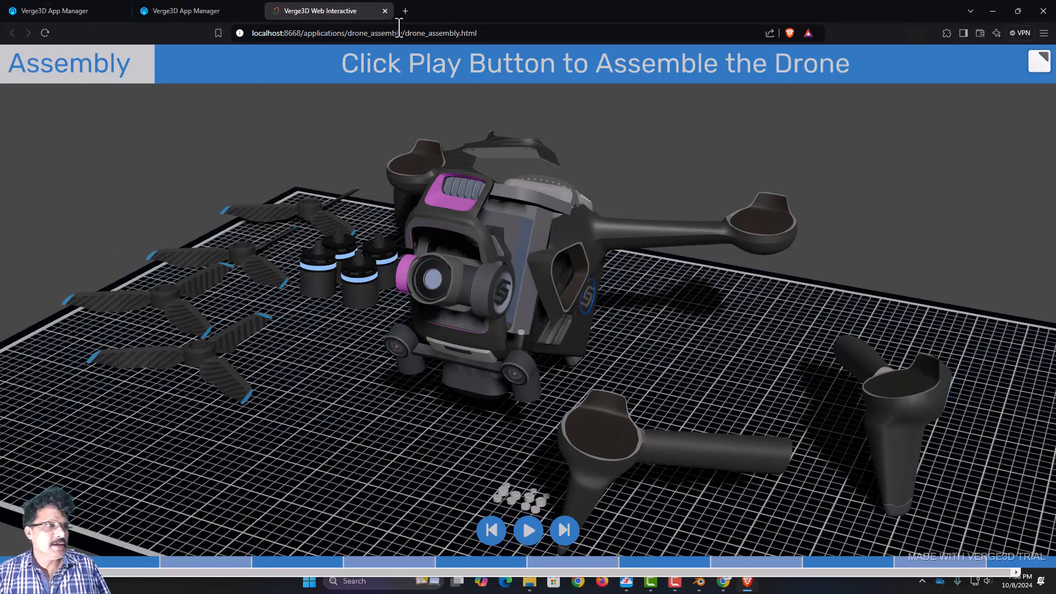
pyautogui.click(385, 11)
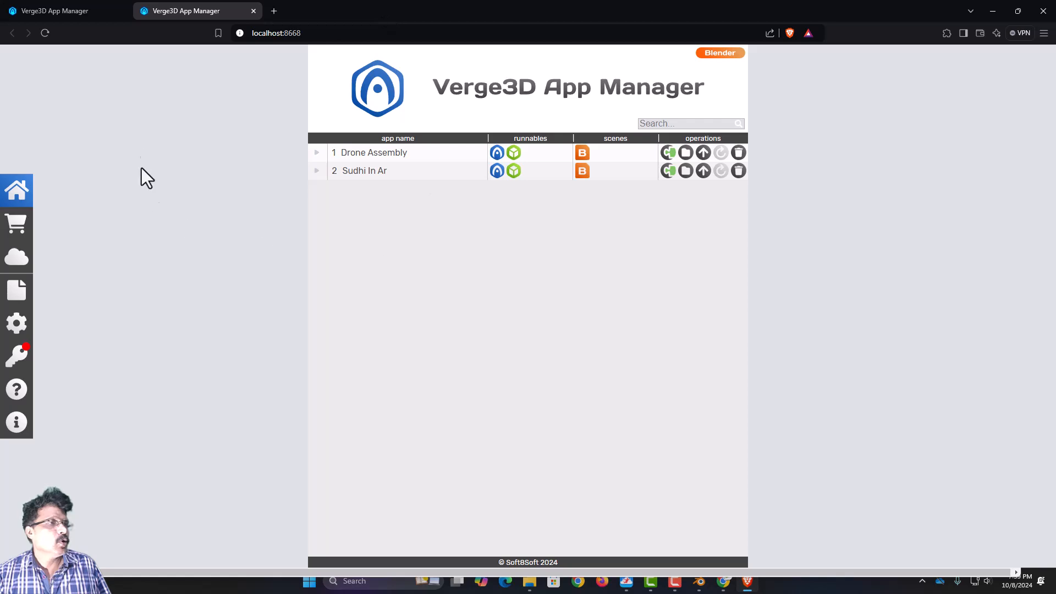
pyautogui.click(497, 153)
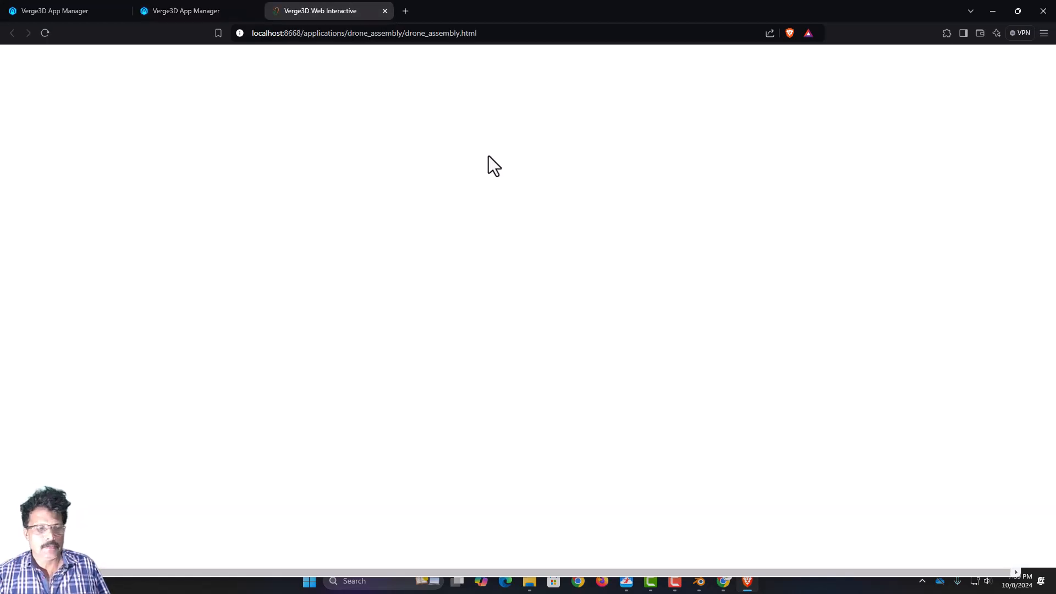